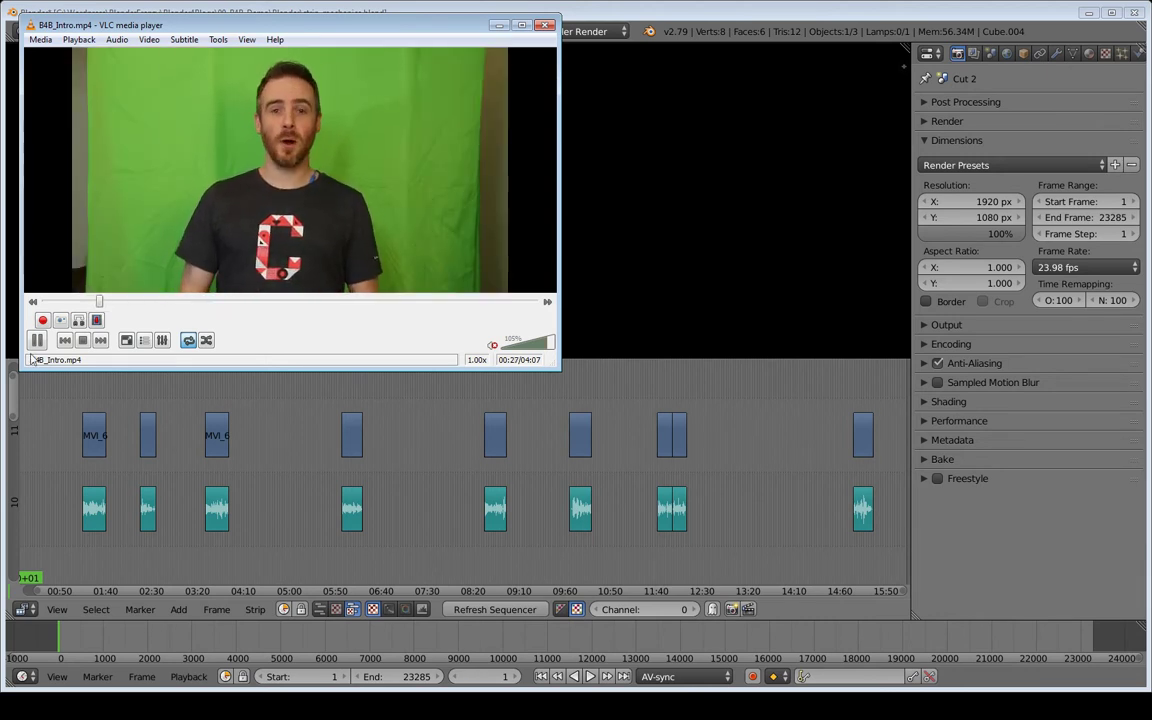
Switch to Blender, duplicate the Cut 2 scene with its strips, rename the copy Mechanics and keep it as the active scene
{"action": "left_click", "coordinate": [601, 386]}
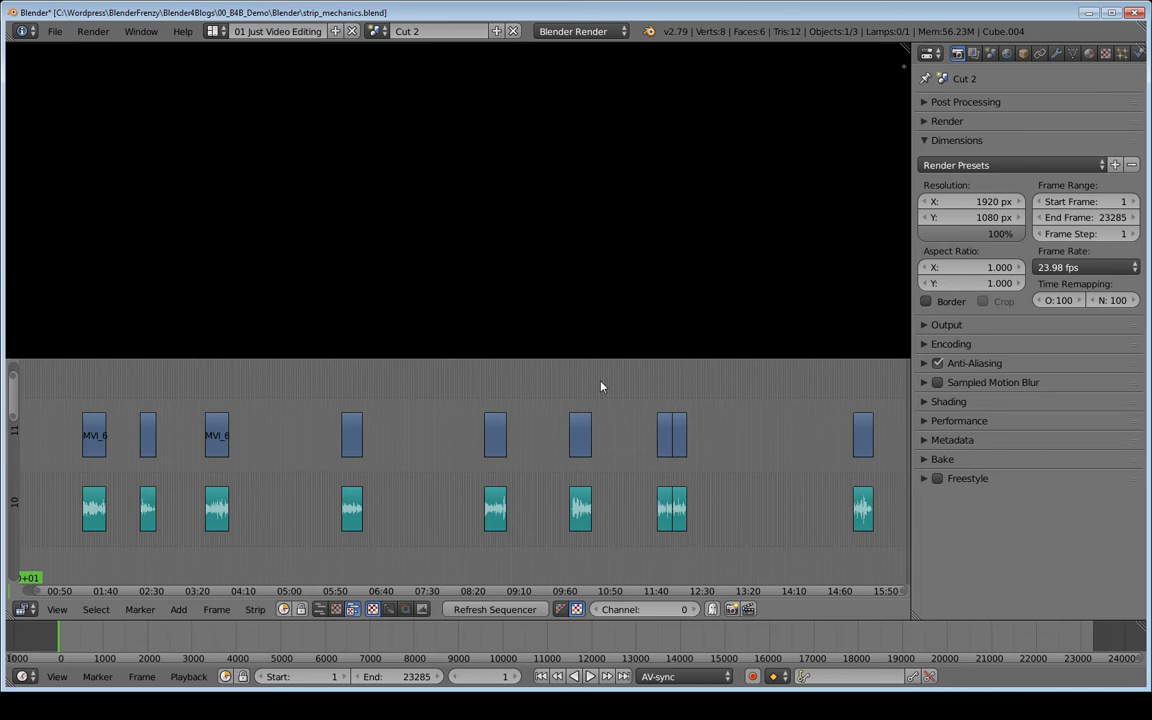
{"action": "left_click", "coordinate": [497, 32]}
{"action": "left_click", "coordinate": [463, 135]}
{"action": "left_click", "coordinate": [455, 31]}
{"action": "type", "text": "Me"}
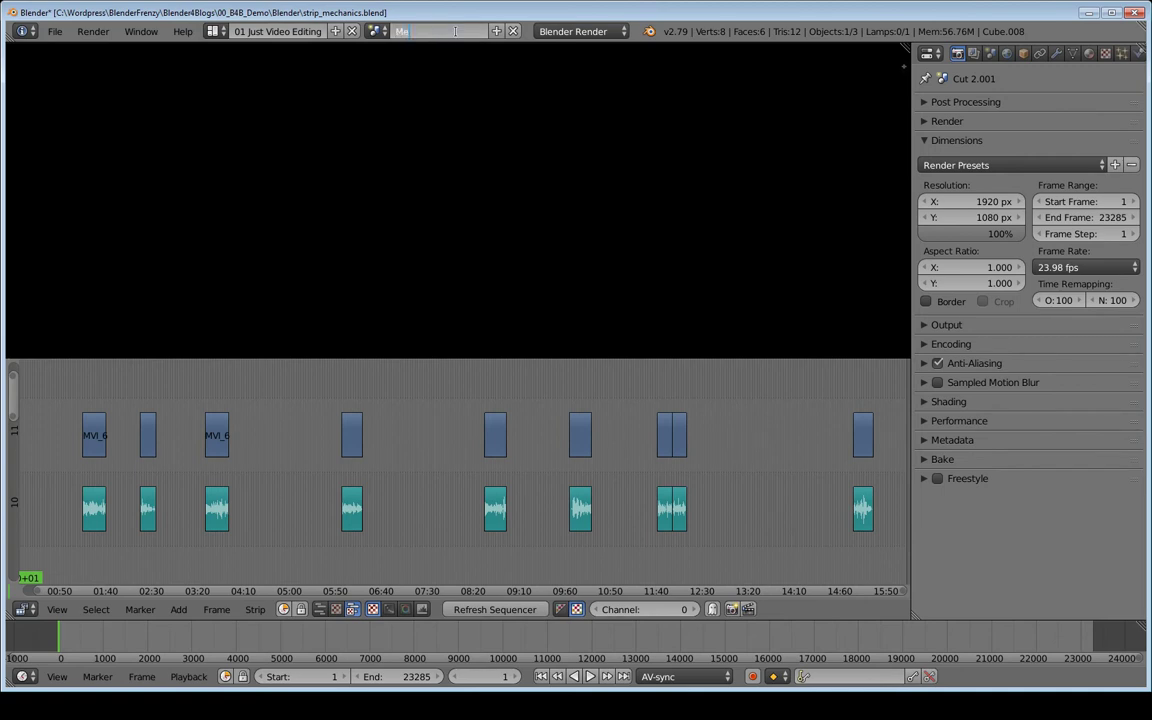
{"action": "type", "text": "chanics"}
{"action": "key", "text": "Return"}
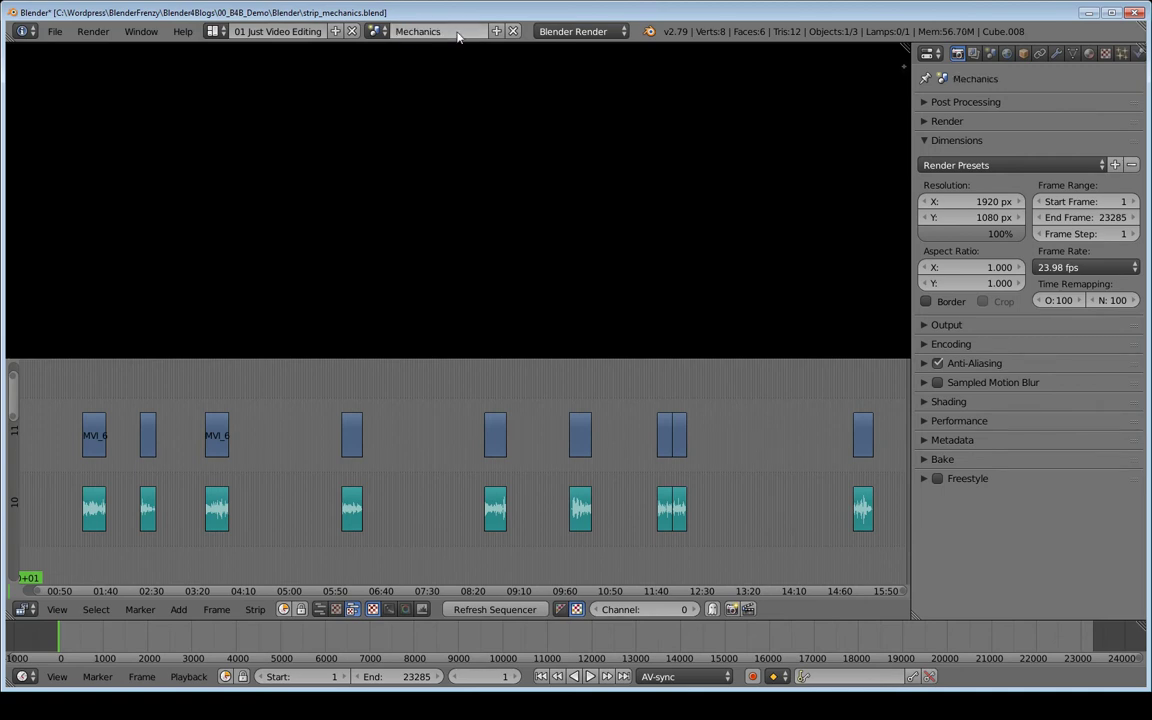
{"action": "left_click", "coordinate": [375, 31]}
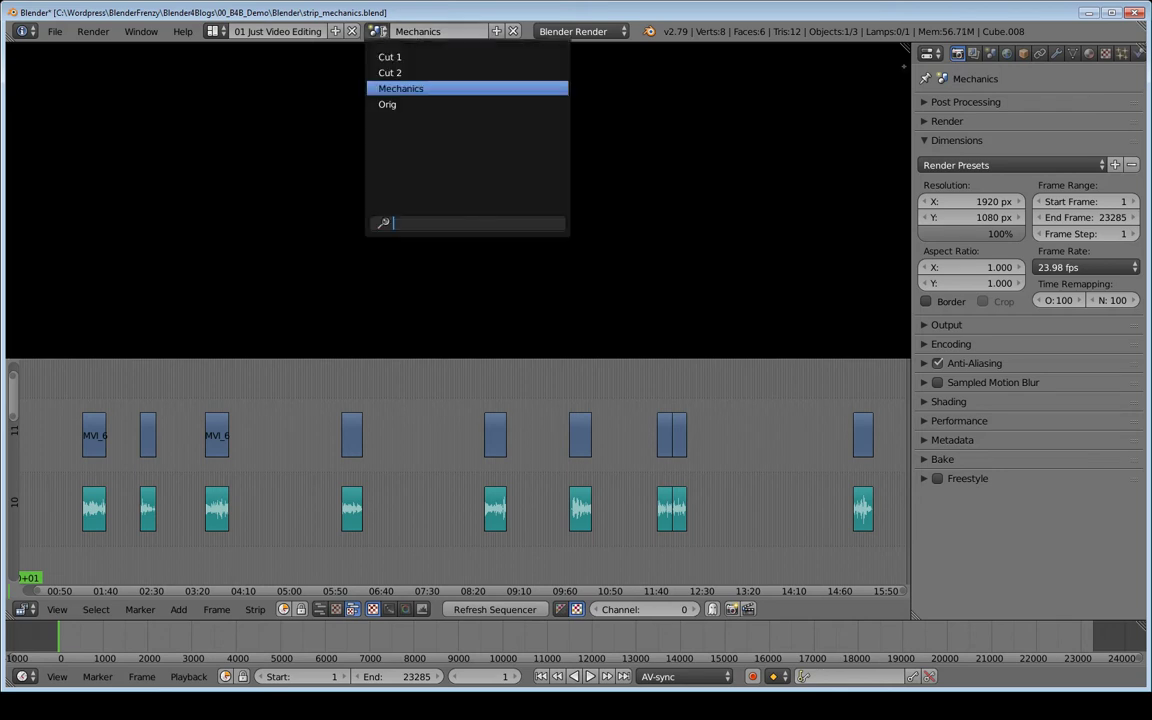
{"action": "left_click", "coordinate": [424, 88]}
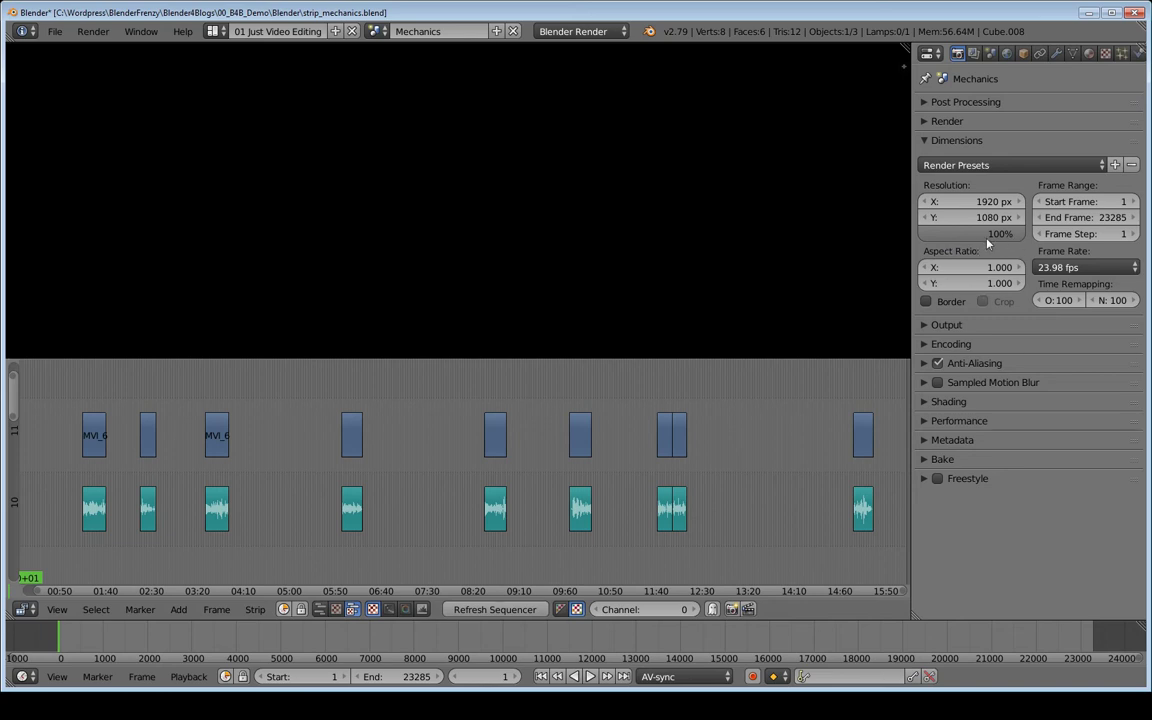
Place the playhead over the first clip at frame 2259 and show the preview's properties region
{"action": "left_click", "coordinate": [97, 398]}
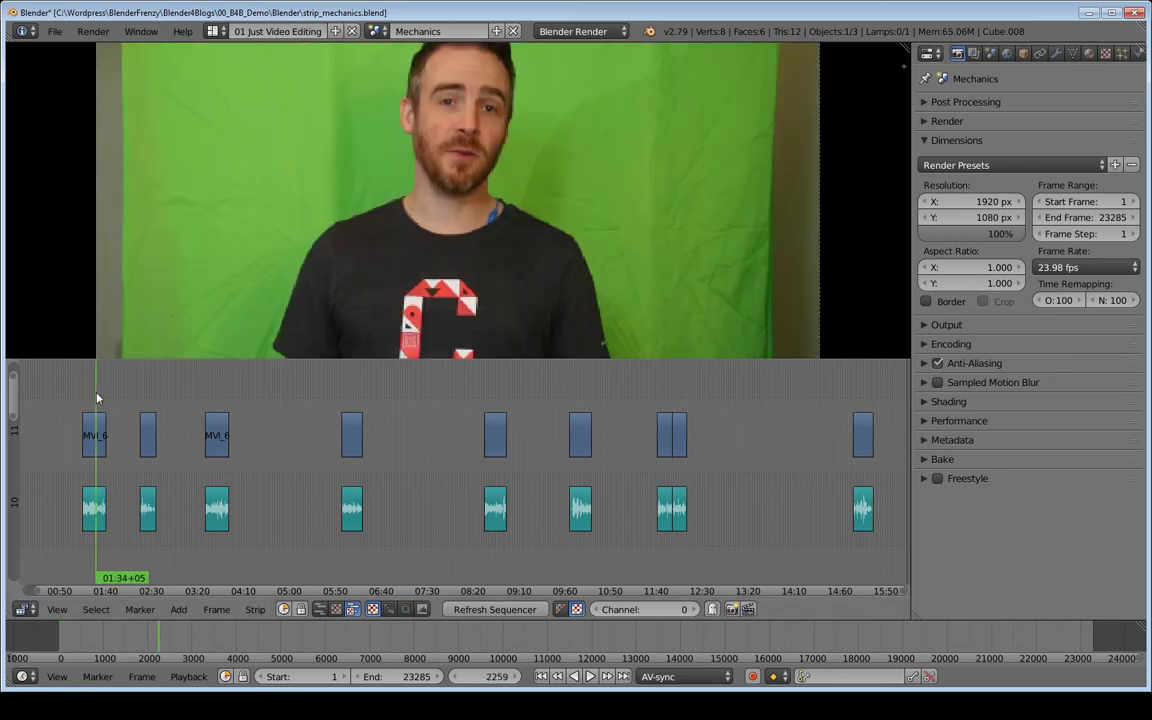
{"action": "scroll", "coordinate": [458, 188], "scroll_direction": "up", "scroll_amount": 4}
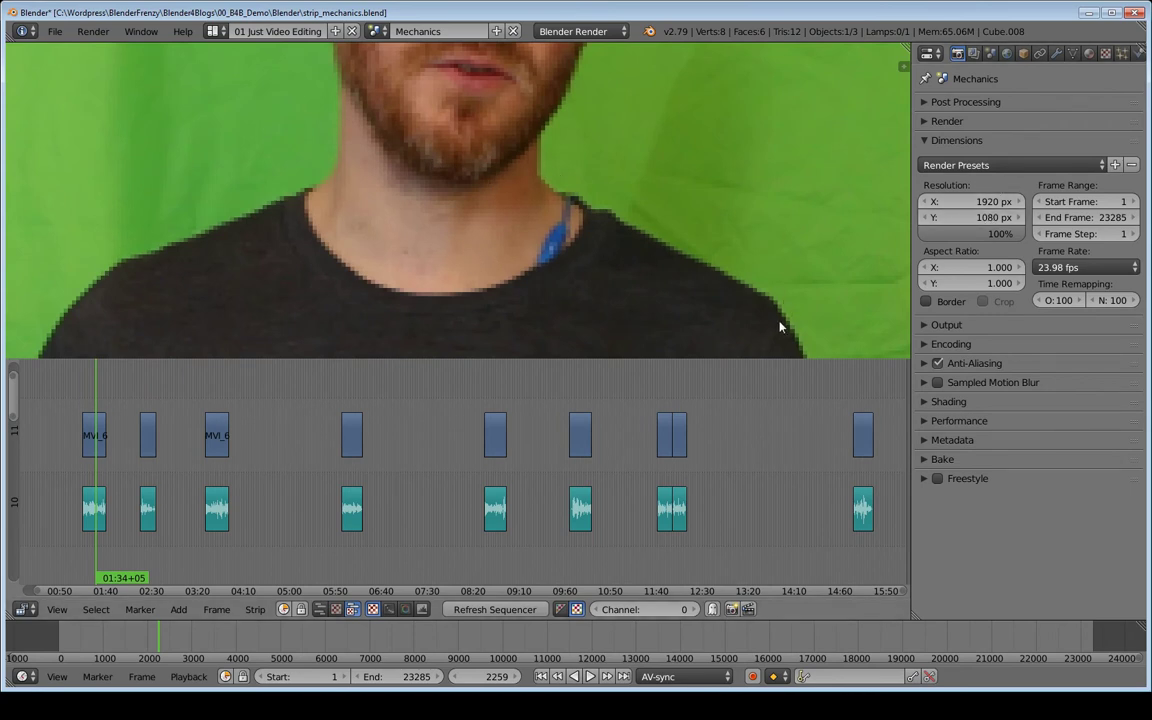
{"action": "key", "text": "n"}
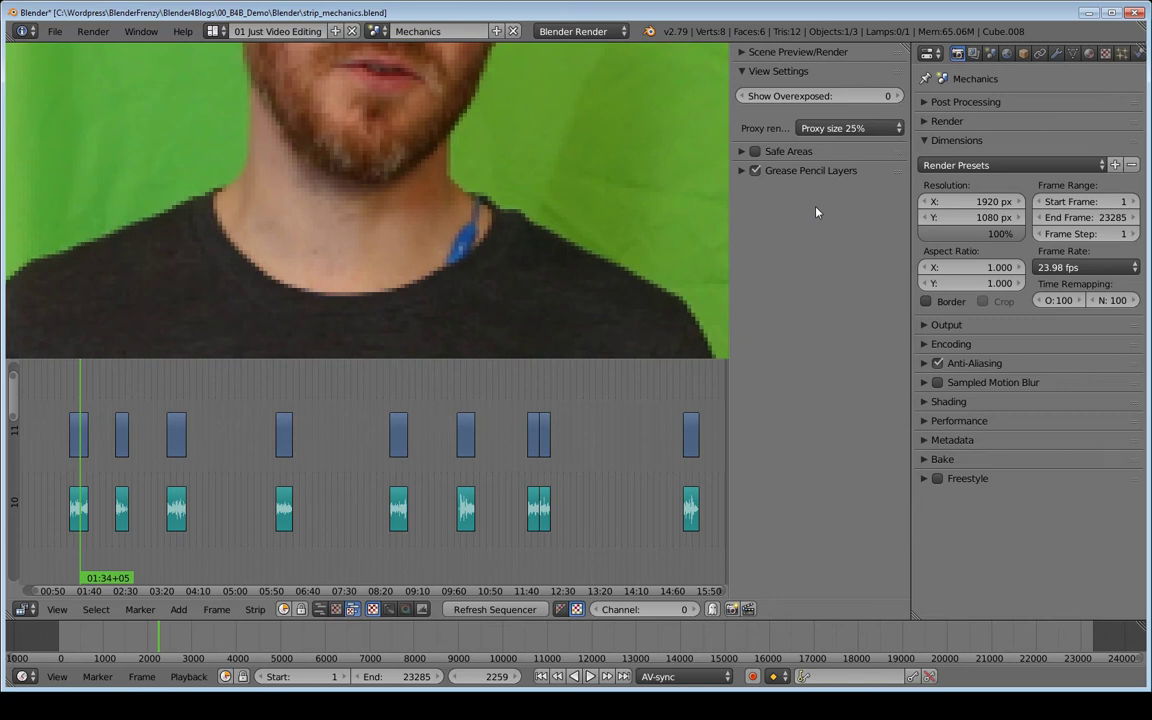
Try the preview with No proxy, full render, and return the proxy render size to 25%
{"action": "left_click", "coordinate": [862, 130]}
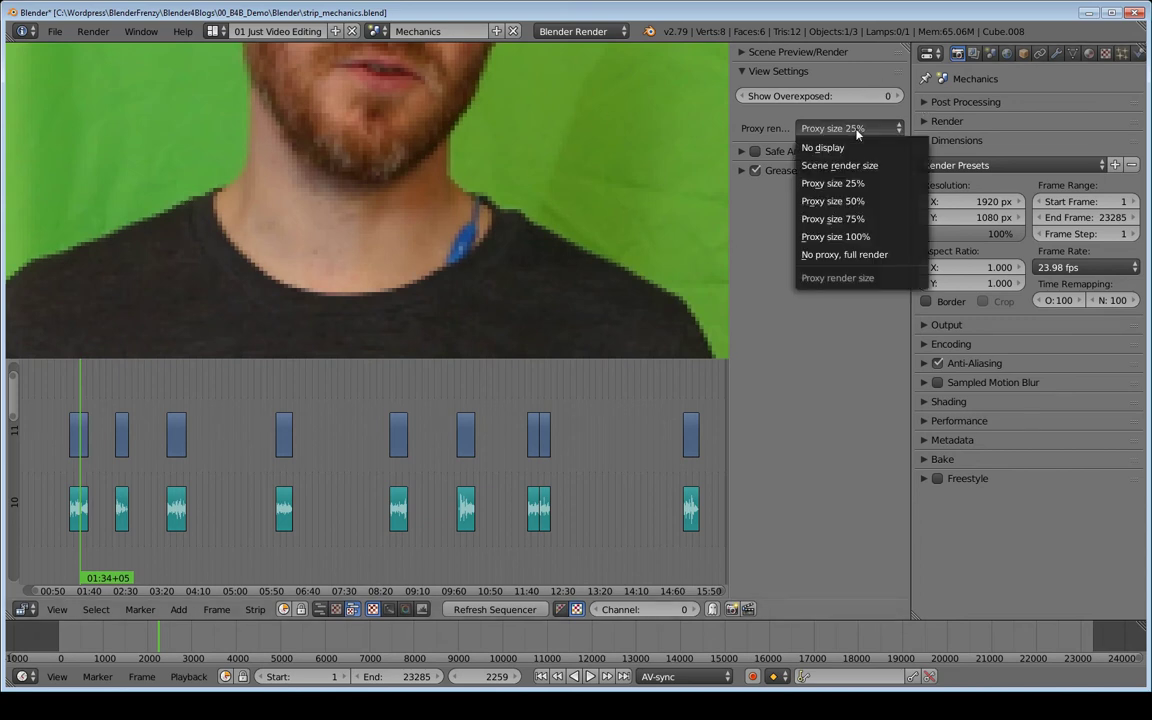
{"action": "left_click", "coordinate": [846, 256]}
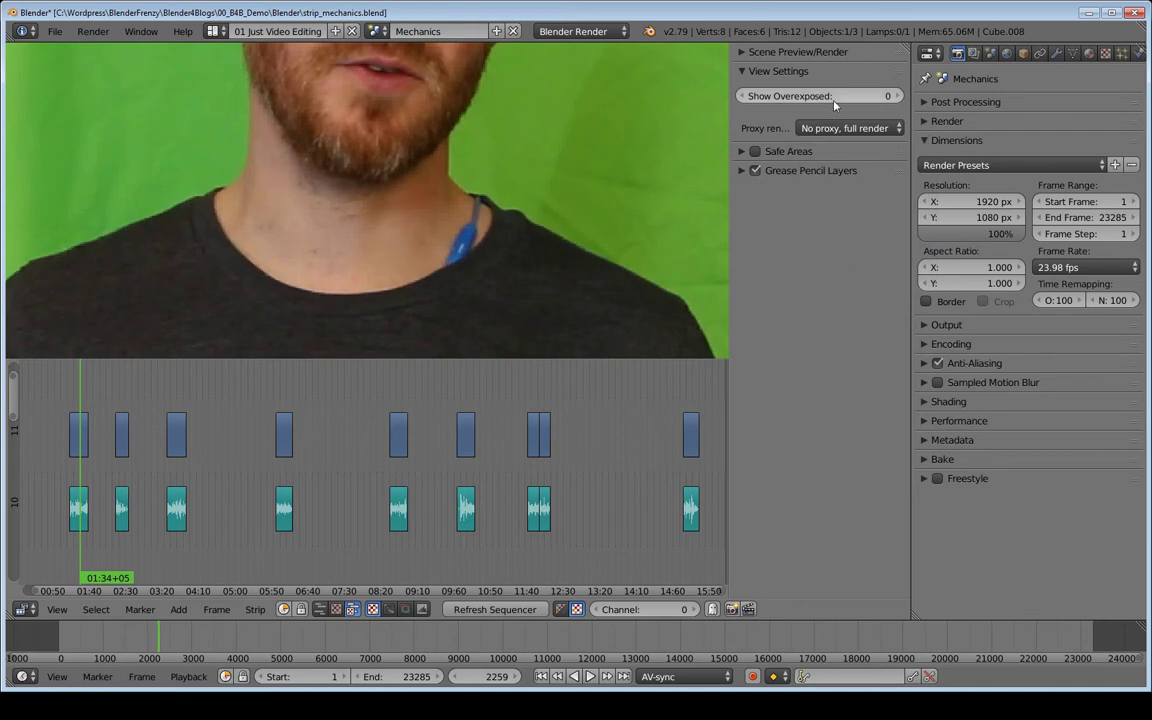
{"action": "left_click", "coordinate": [812, 128]}
{"action": "left_click", "coordinate": [836, 184]}
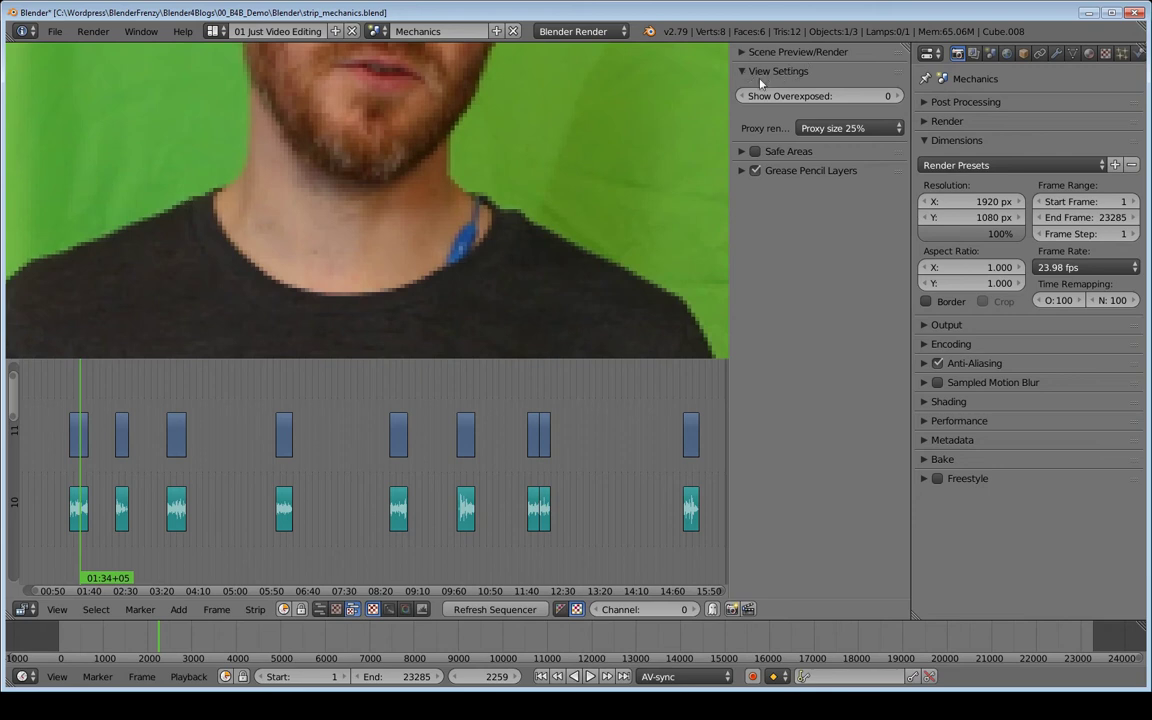
Show only the image preview in the editor, and return to the combined sequencer and preview
{"action": "left_click", "coordinate": [354, 610]}
{"action": "left_click", "coordinate": [338, 594]}
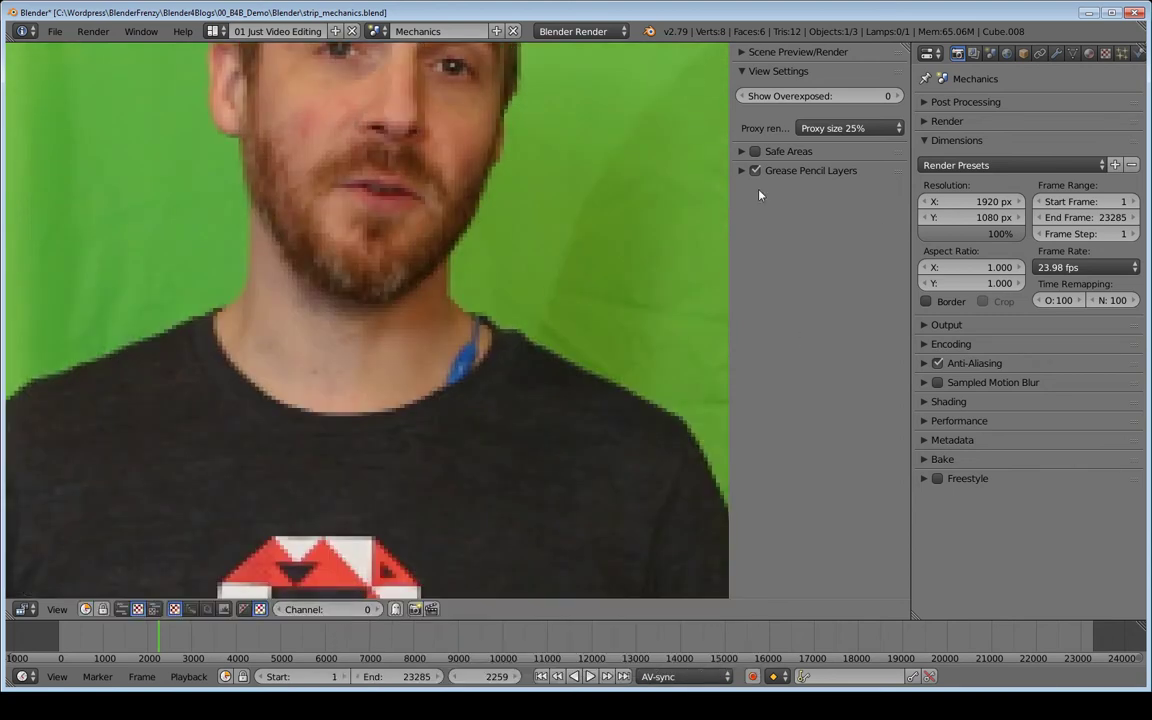
{"action": "left_click", "coordinate": [154, 609]}
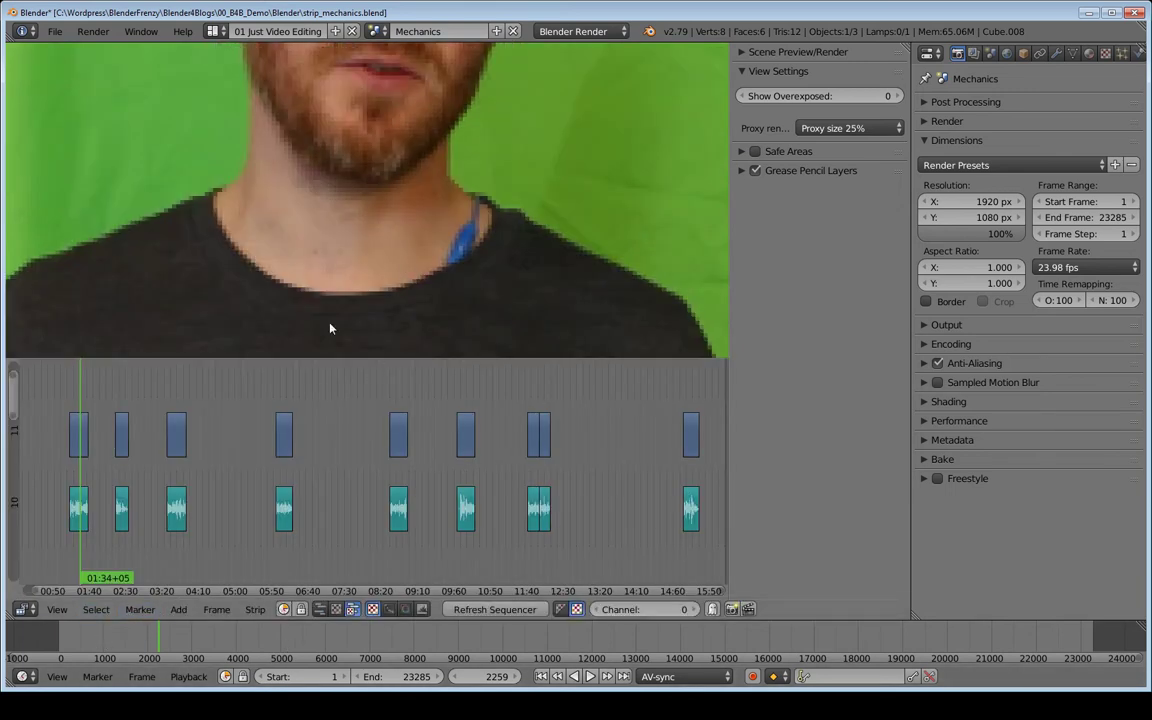
Select the first movie strip in the sequencer-only view and return to the combined sequencer and preview
{"action": "left_click", "coordinate": [319, 609]}
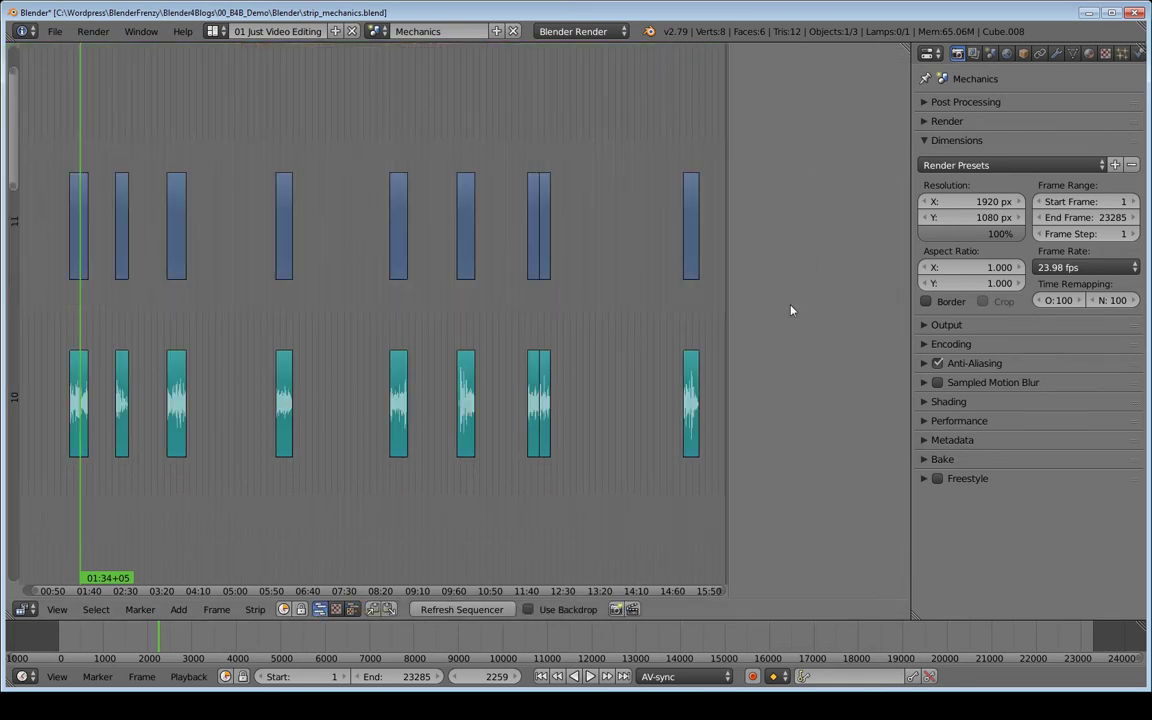
{"action": "right_click", "coordinate": [83, 234]}
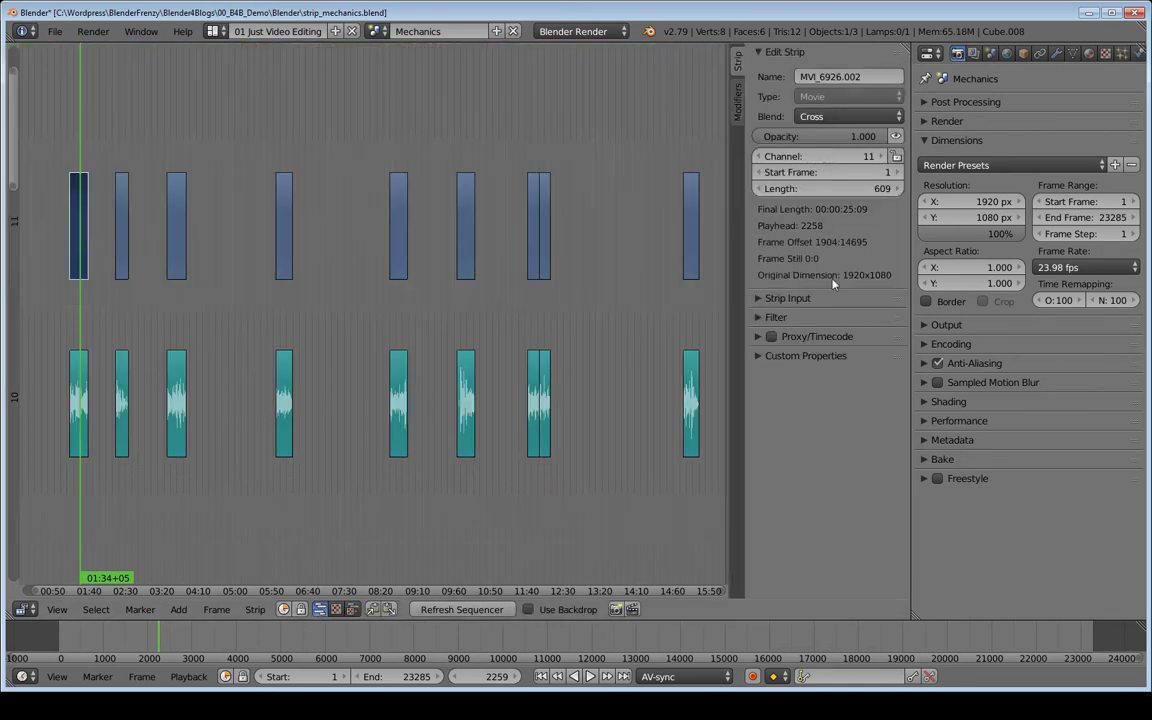
{"action": "left_click", "coordinate": [357, 614]}
{"action": "left_click", "coordinate": [322, 554]}
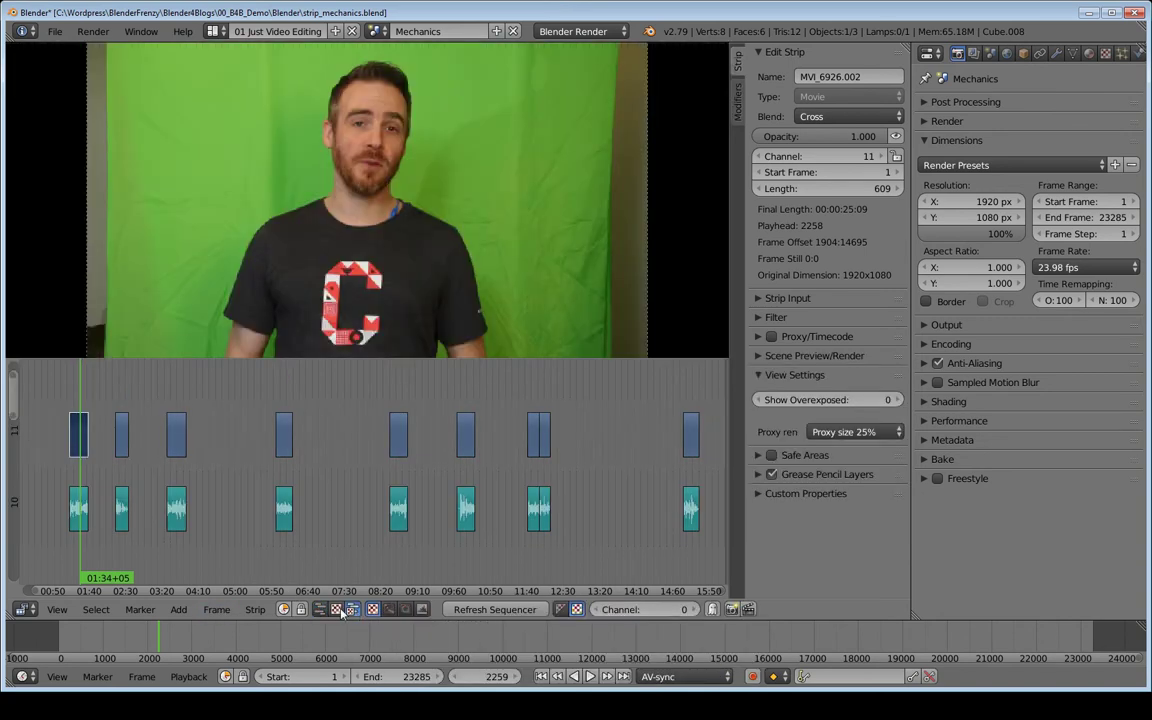
Fit the whole video frame inside the preview area of the combined sequencer and preview
{"action": "left_click", "coordinate": [343, 609]}
{"action": "left_click", "coordinate": [302, 547]}
{"action": "left_click", "coordinate": [138, 609]}
{"action": "left_click", "coordinate": [140, 547]}
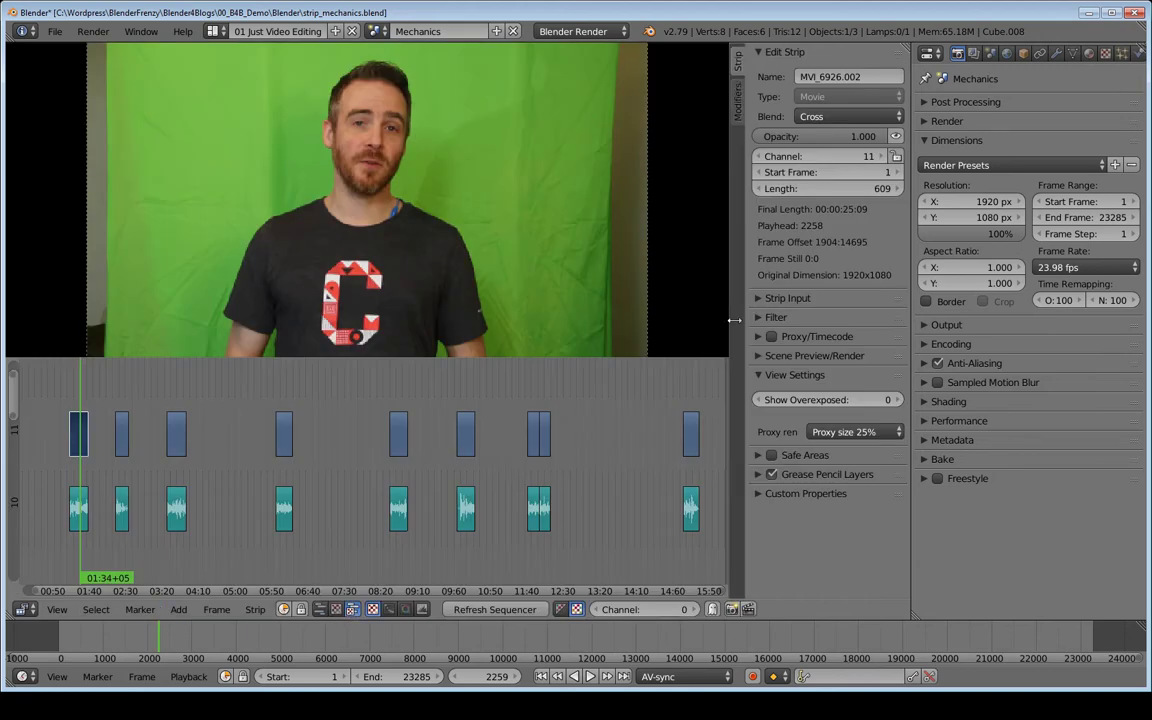
{"action": "scroll", "coordinate": [474, 174], "scroll_direction": "down", "scroll_amount": 2}
{"action": "scroll", "coordinate": [452, 177], "scroll_direction": "up", "scroll_amount": 1}
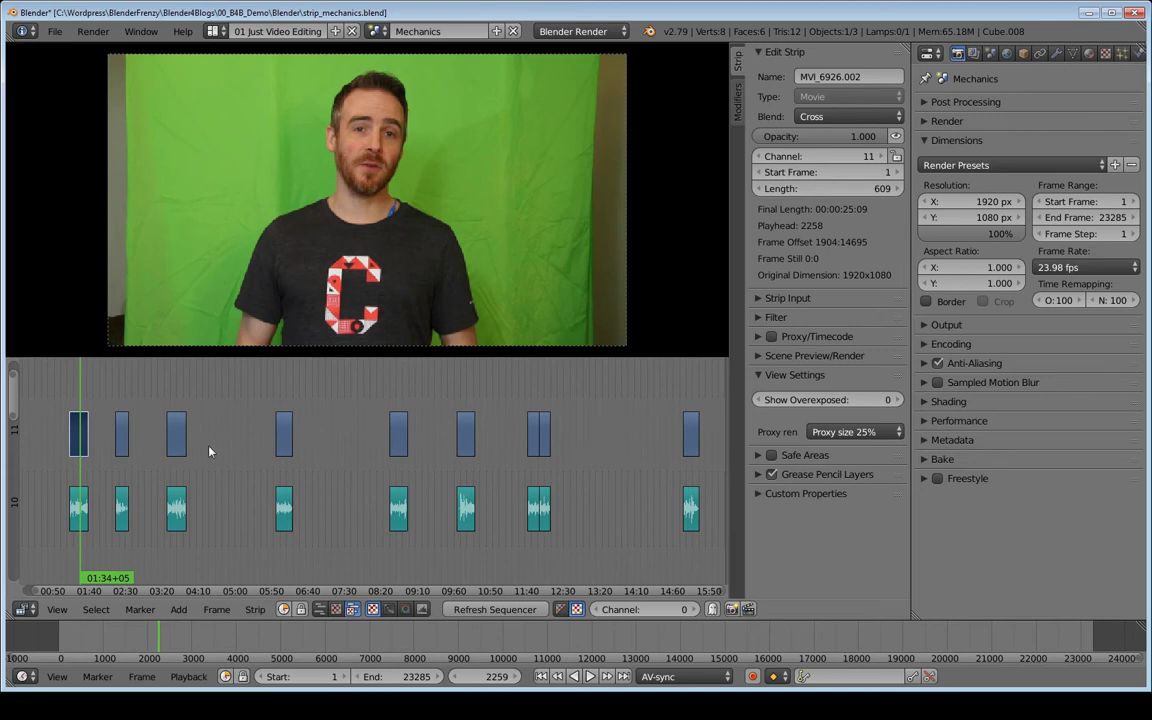
Duplicate the first movie strip and place the copy on channel 13, directly above the original at the same frames
{"action": "key", "text": "b"}
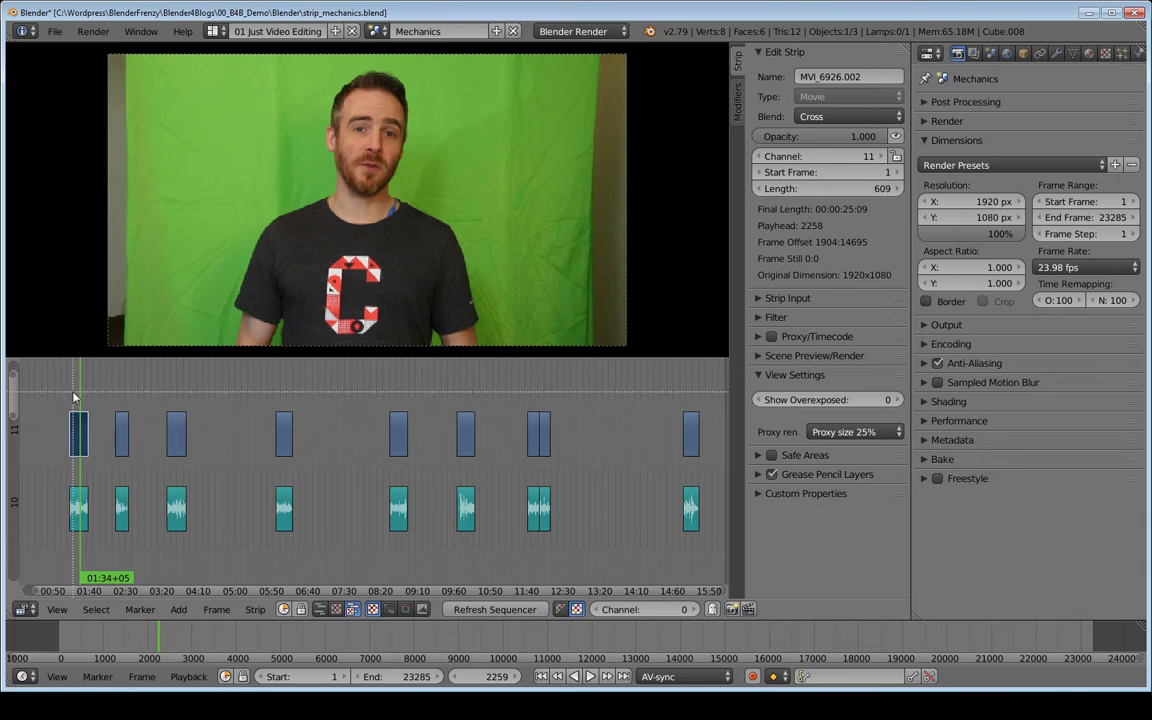
{"action": "left_click_drag", "start_coordinate": [43, 395], "coordinate": [154, 563]}
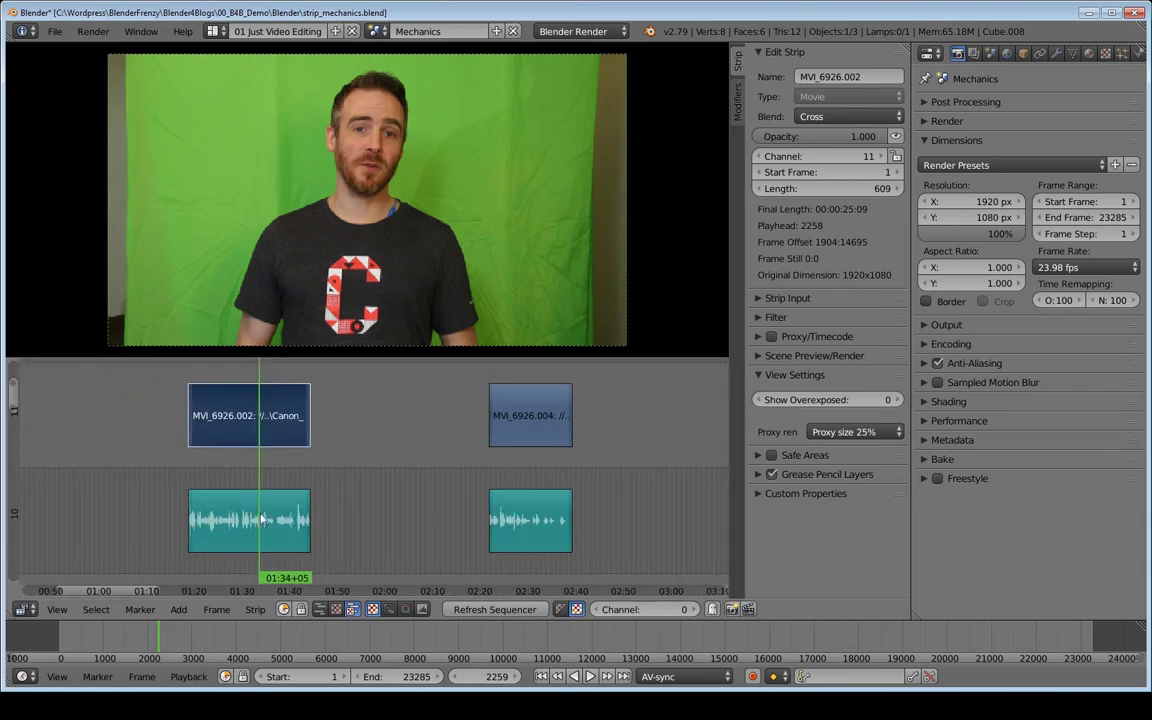
{"action": "middle_click_drag", "start_coordinate": [540, 461], "coordinate": [486, 473], "text": "ctrl"}
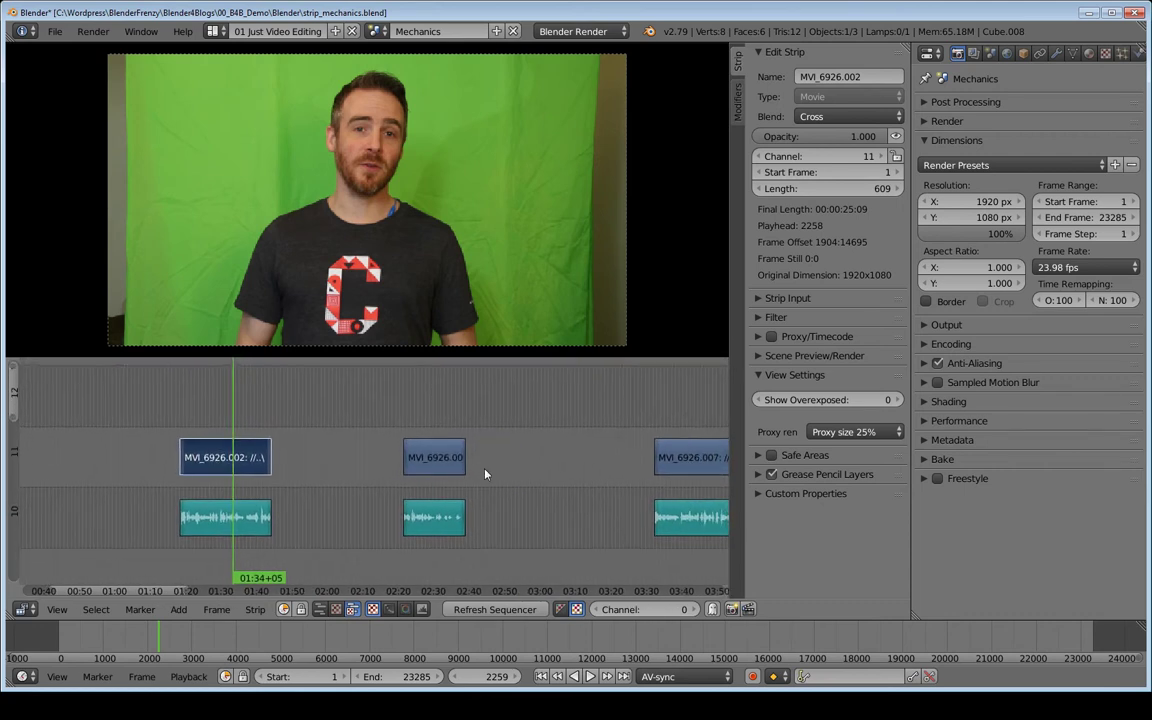
{"action": "middle_click_drag", "start_coordinate": [240, 412], "coordinate": [479, 452], "text": "ctrl"}
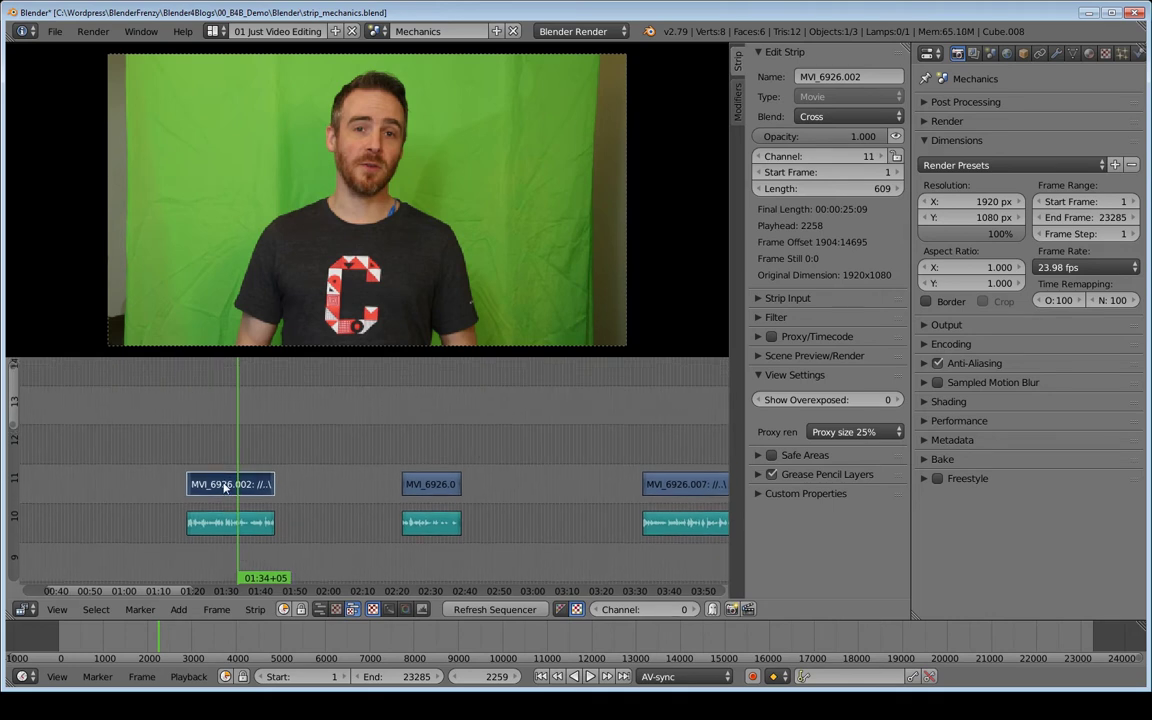
{"action": "key", "text": "shift+d"}
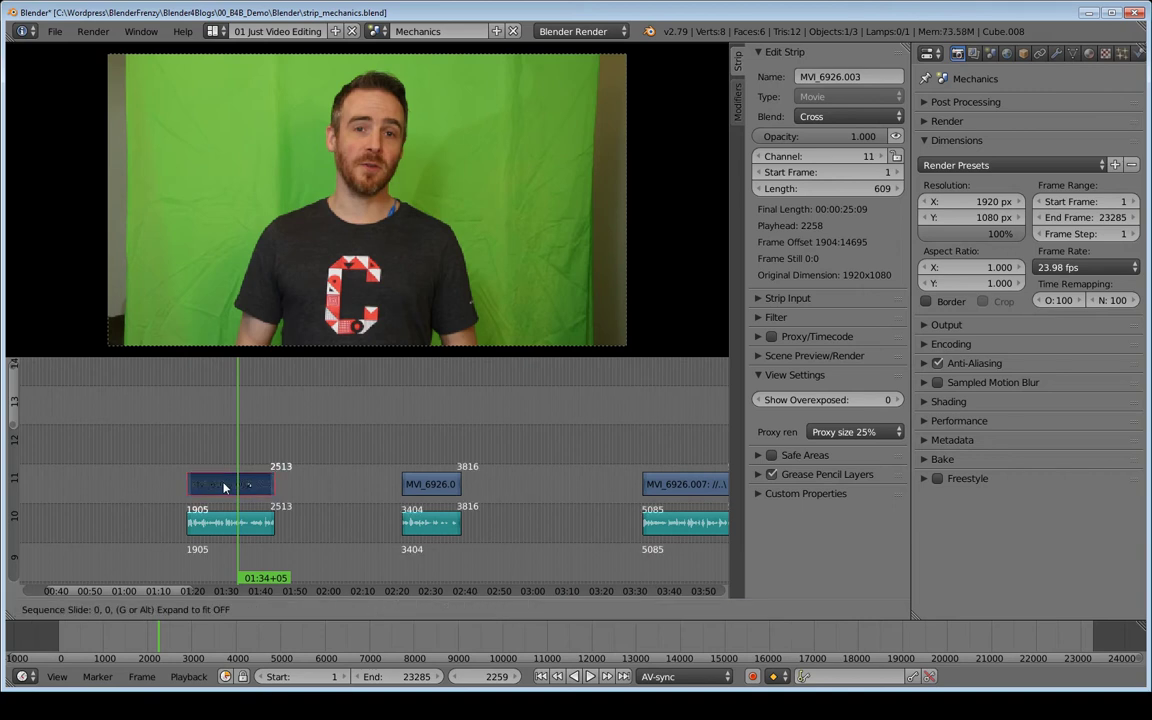
{"action": "key", "text": "y"}
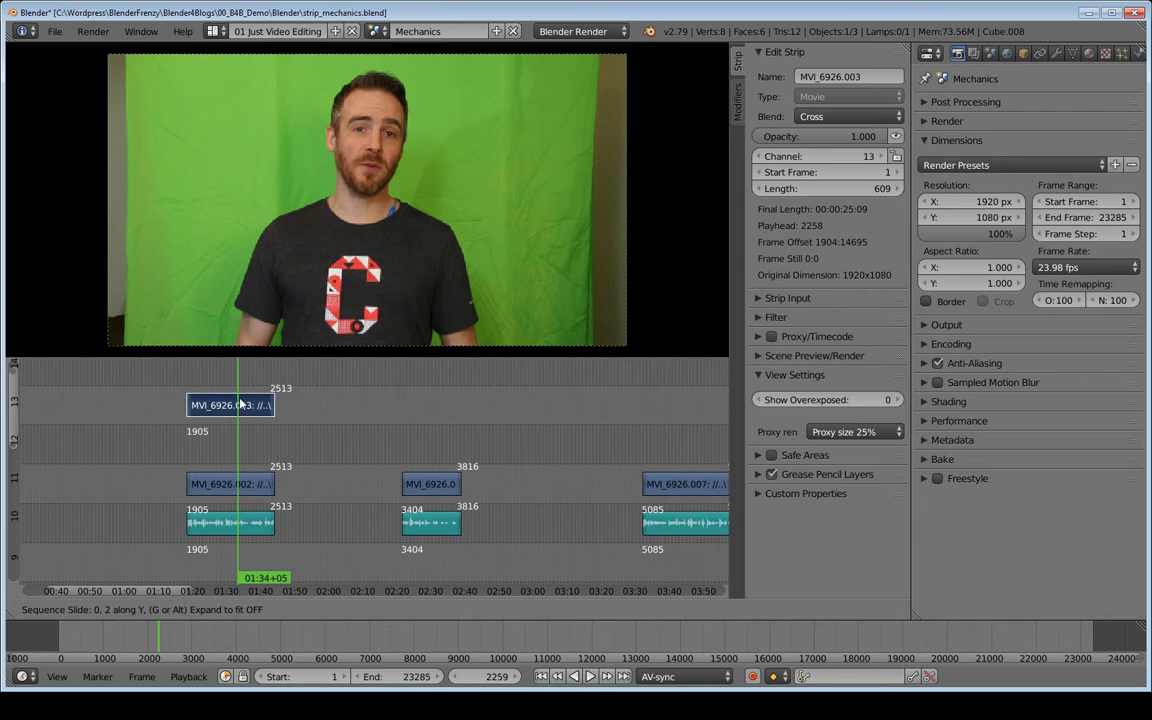
{"action": "left_click", "coordinate": [240, 403]}
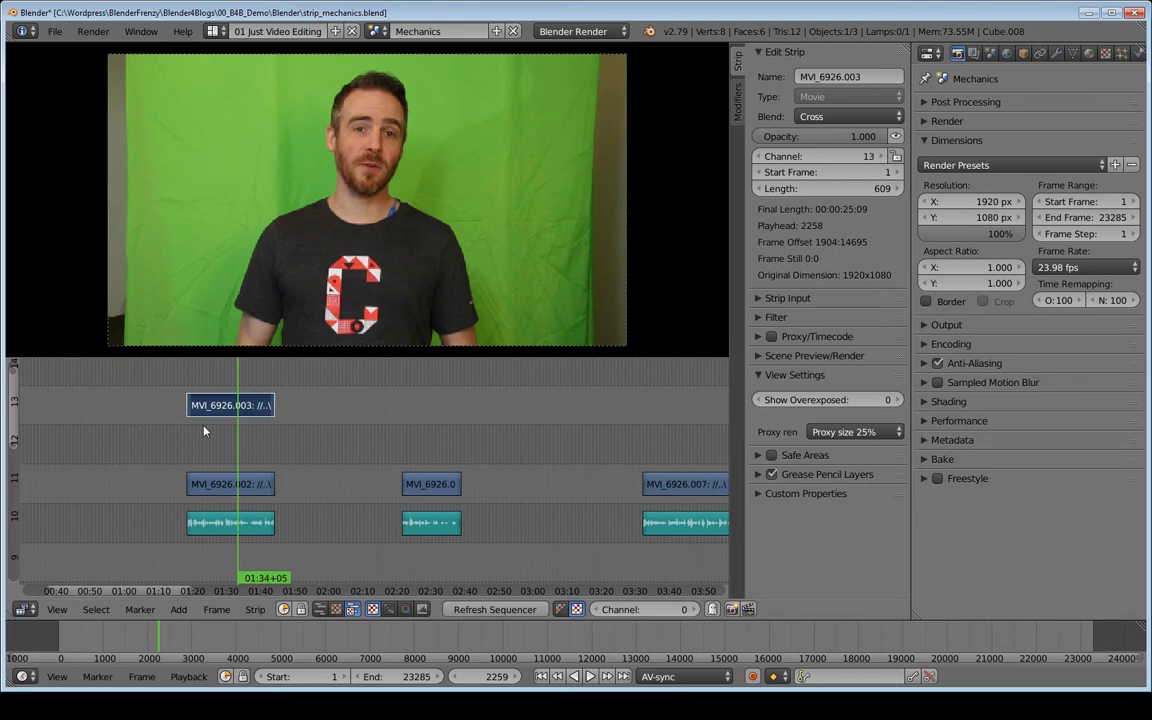
Select the original movie strip, reselect its duplicate on channel 13, and hide the properties region
{"action": "right_click", "coordinate": [224, 484]}
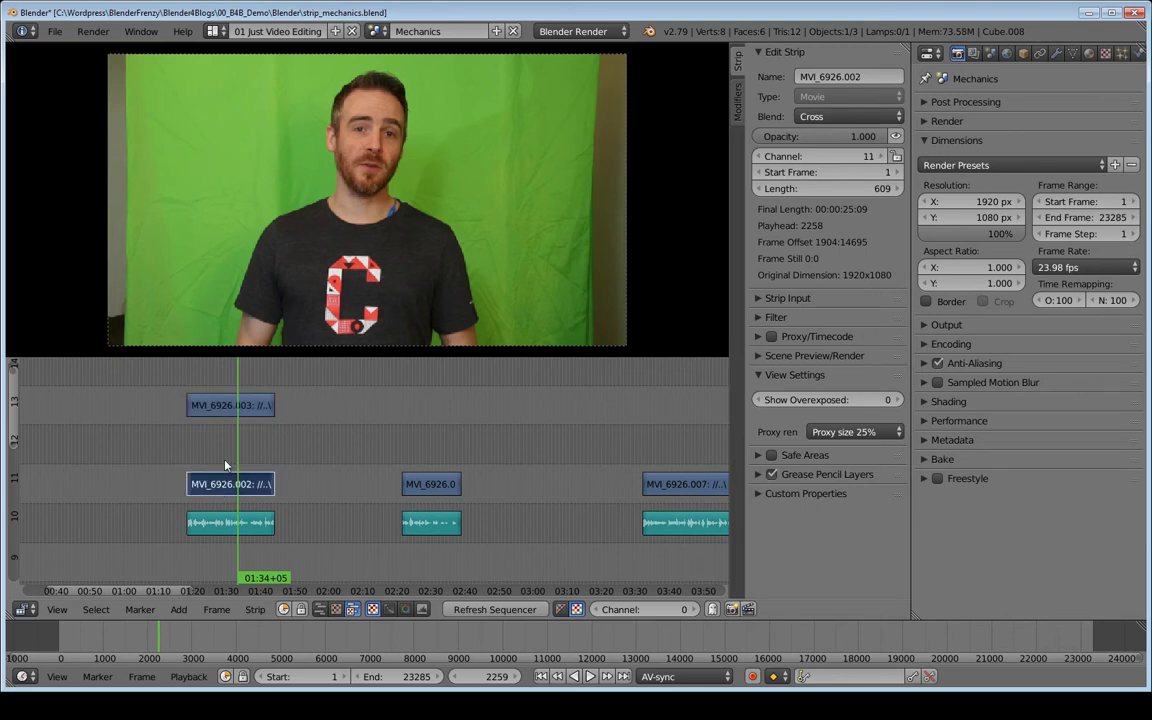
{"action": "right_click", "coordinate": [230, 406]}
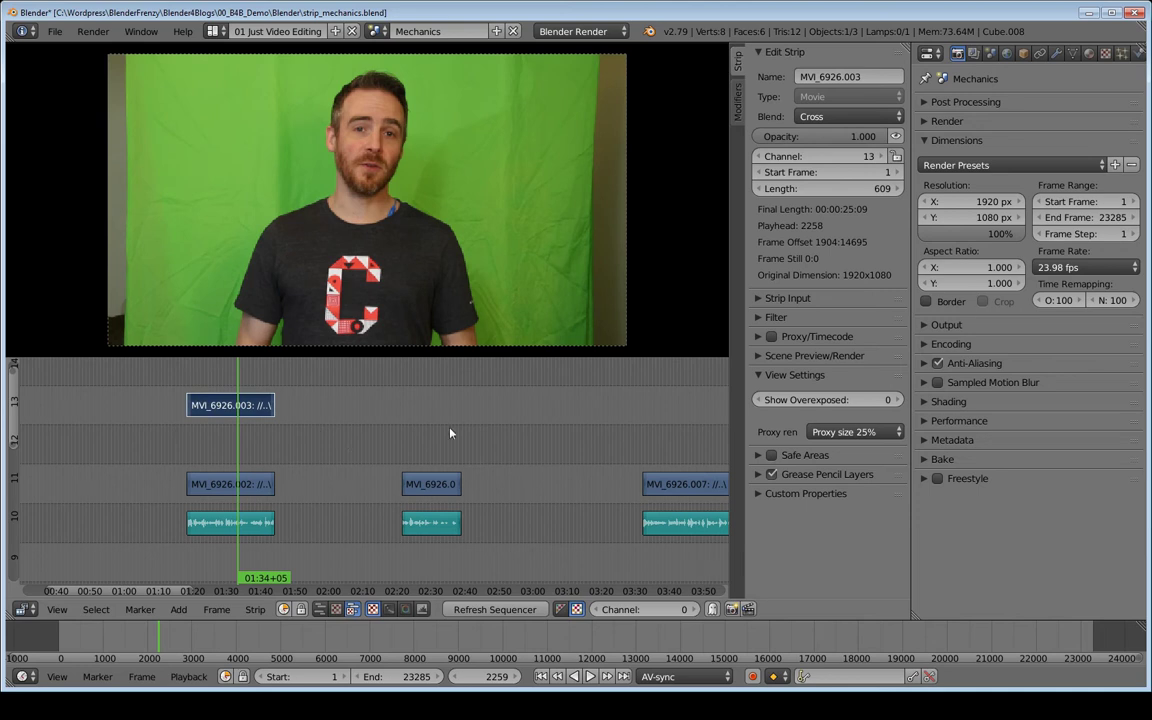
{"action": "middle_click_drag", "start_coordinate": [578, 429], "coordinate": [450, 437], "text": "ctrl"}
{"action": "key", "text": "n"}
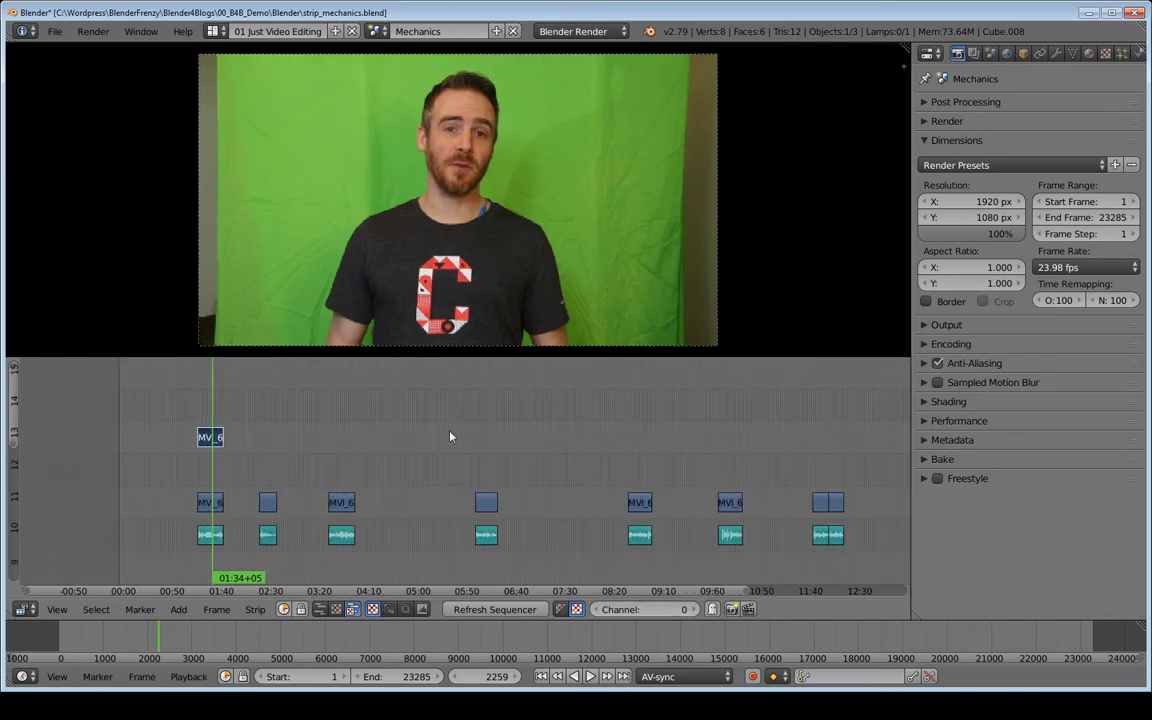
{"action": "scroll", "coordinate": [535, 430], "scroll_direction": "up", "scroll_amount": 1}
{"action": "middle_click_drag", "start_coordinate": [535, 430], "coordinate": [474, 431]}
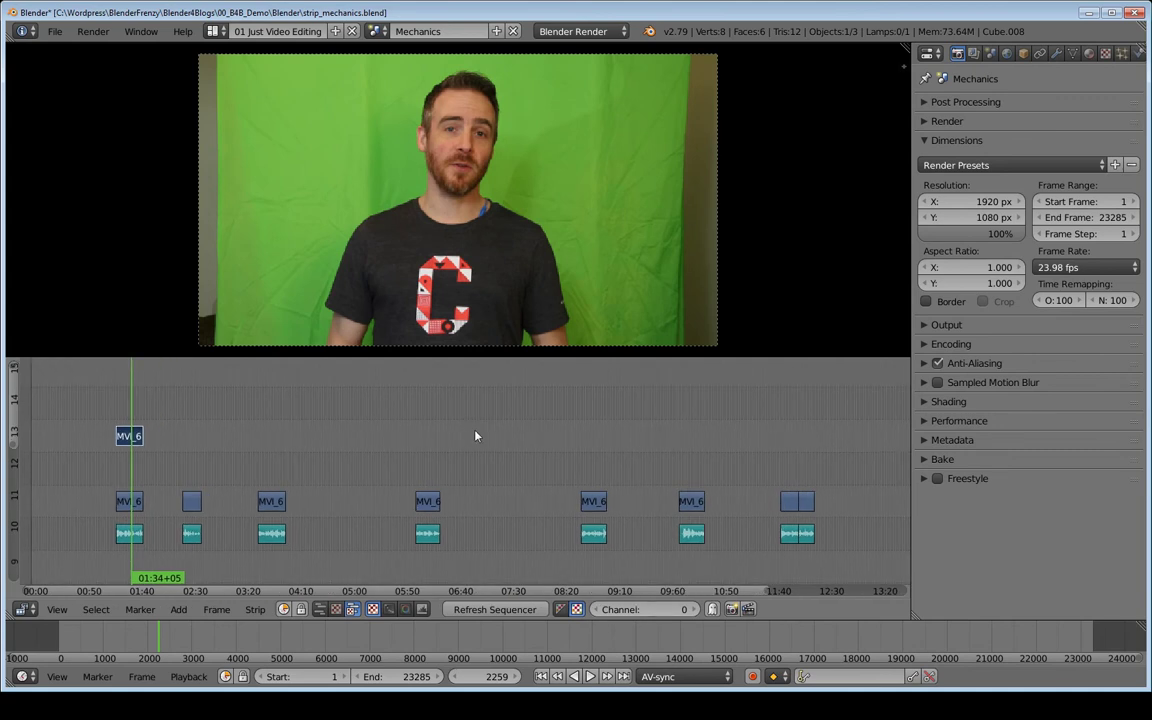
{"action": "scroll", "coordinate": [489, 428], "scroll_direction": "up", "scroll_amount": 1}
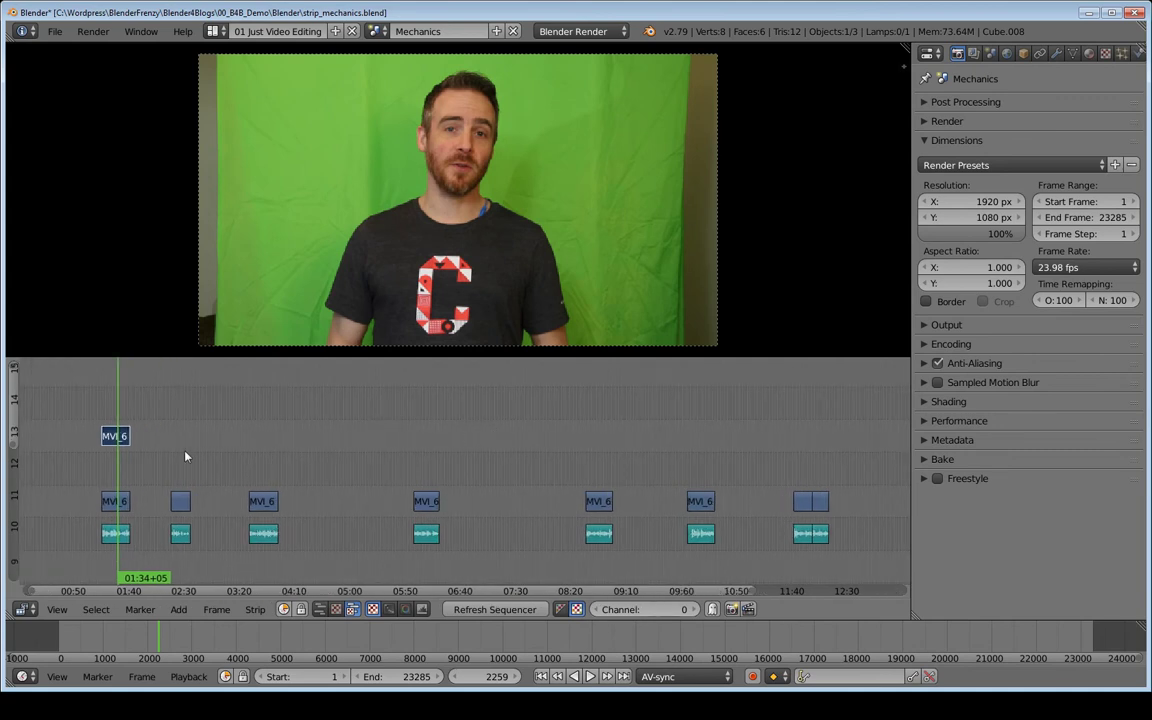
Turn on the display of frame offsets for the strips in the sequencer
{"action": "left_click", "coordinate": [57, 609]}
{"action": "left_click", "coordinate": [57, 342]}
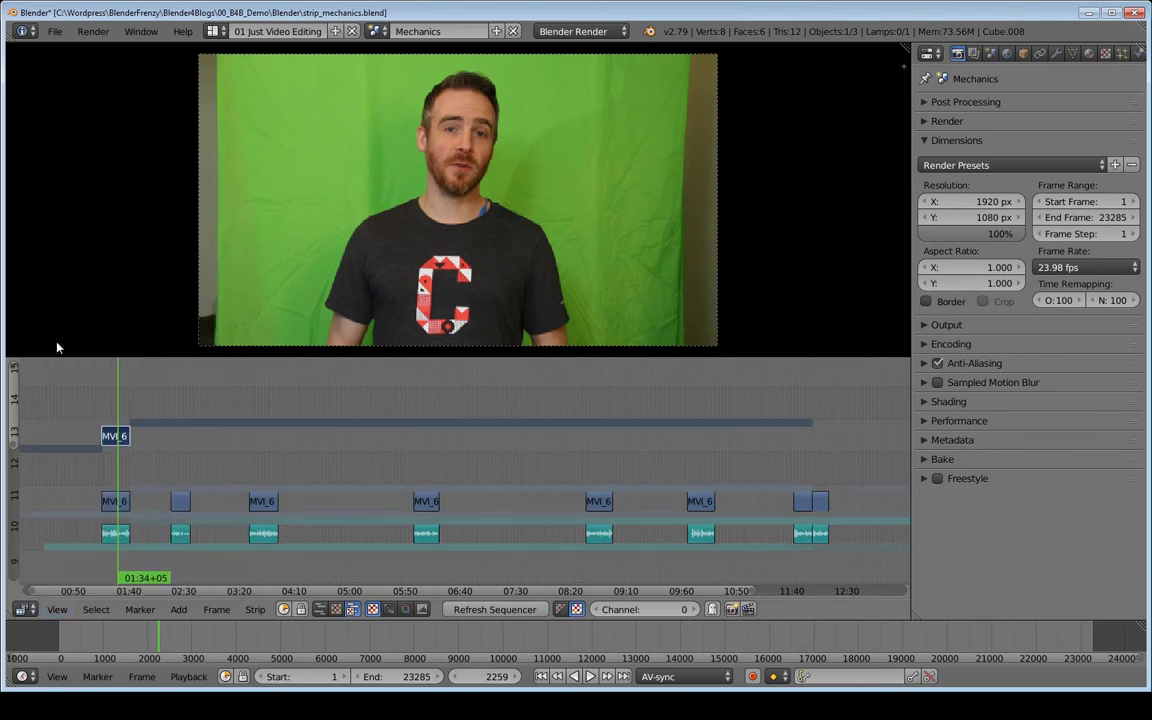
{"action": "middle_click_drag", "start_coordinate": [146, 481], "coordinate": [173, 480]}
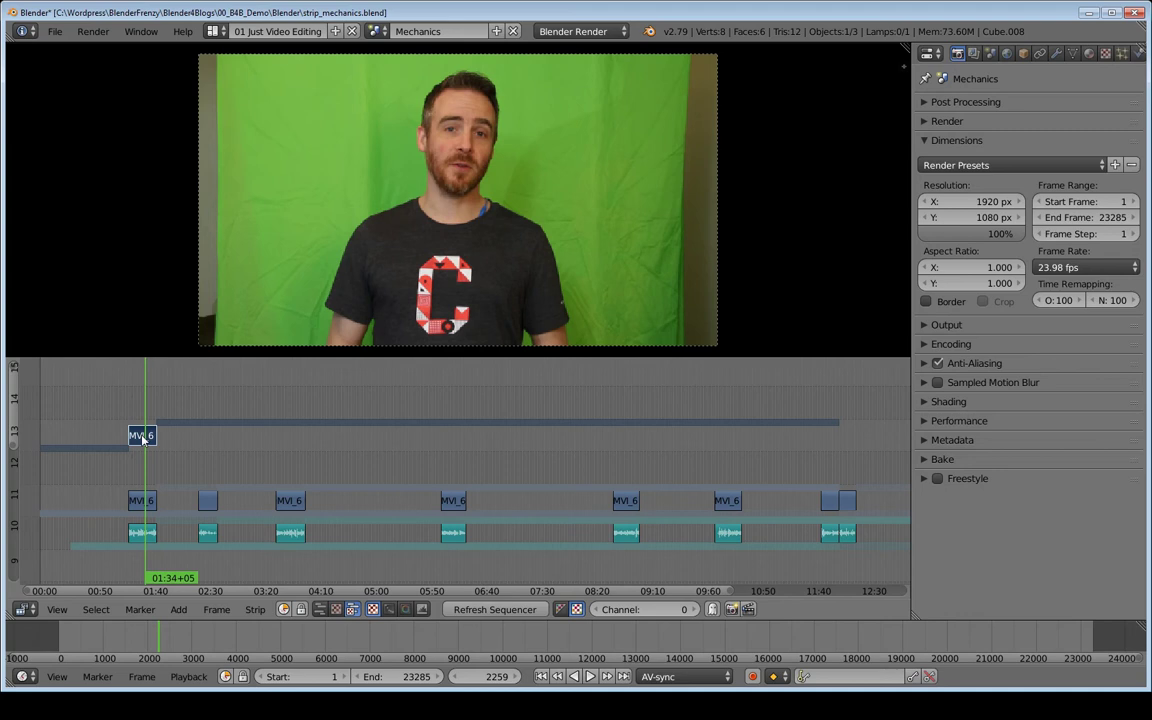
Try to slide the duplicate strip forward in time along channel 13
{"action": "key", "text": "g"}
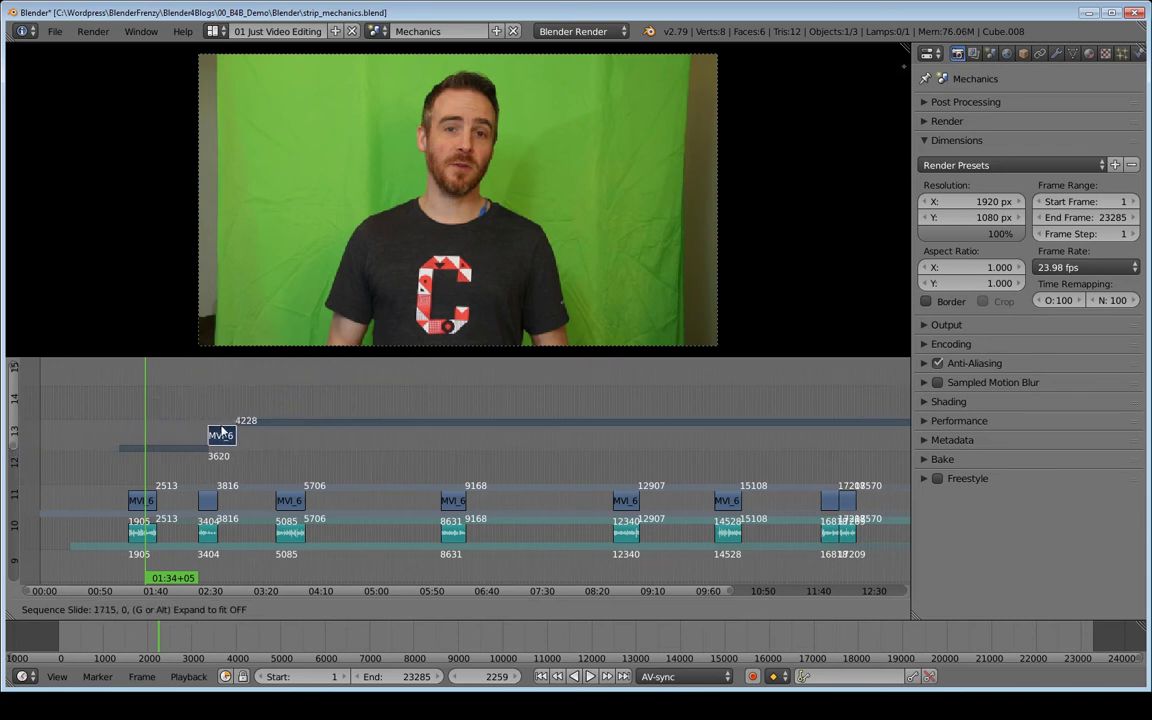
{"action": "right_click", "coordinate": [297, 427]}
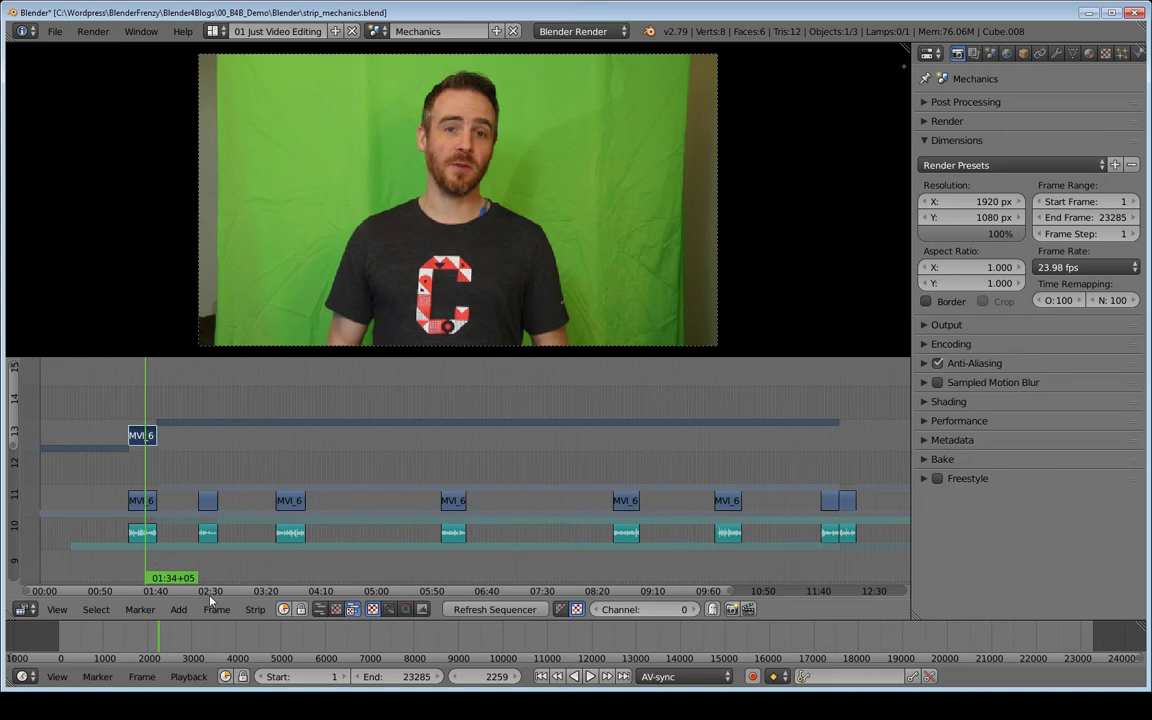
Clear the strip offset of the duplicate on channel 13 and mute all the deselected strips
{"action": "left_click", "coordinate": [256, 610]}
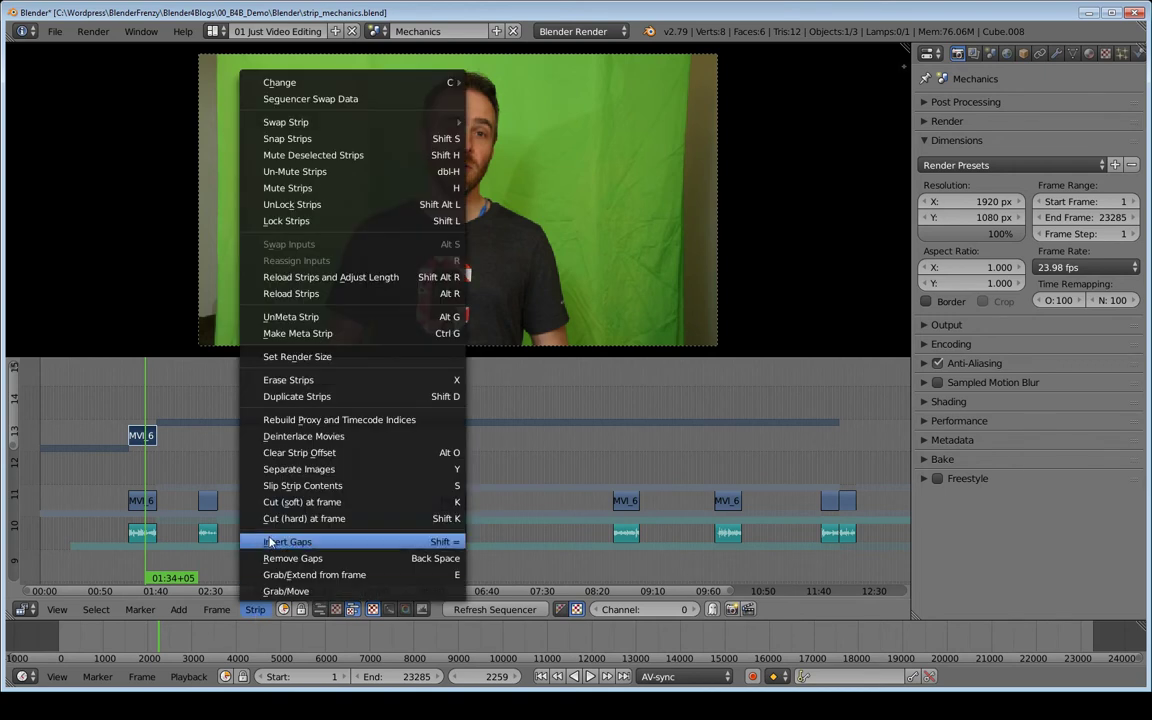
{"action": "left_click", "coordinate": [417, 458]}
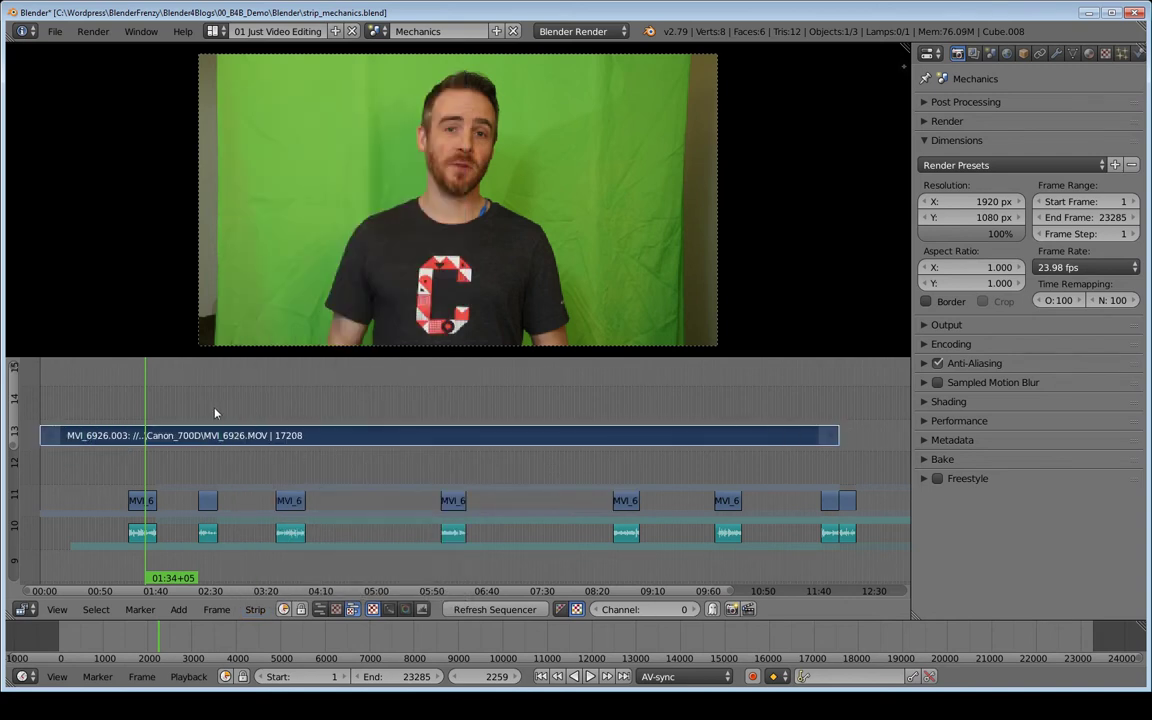
{"action": "key", "text": "shift+h"}
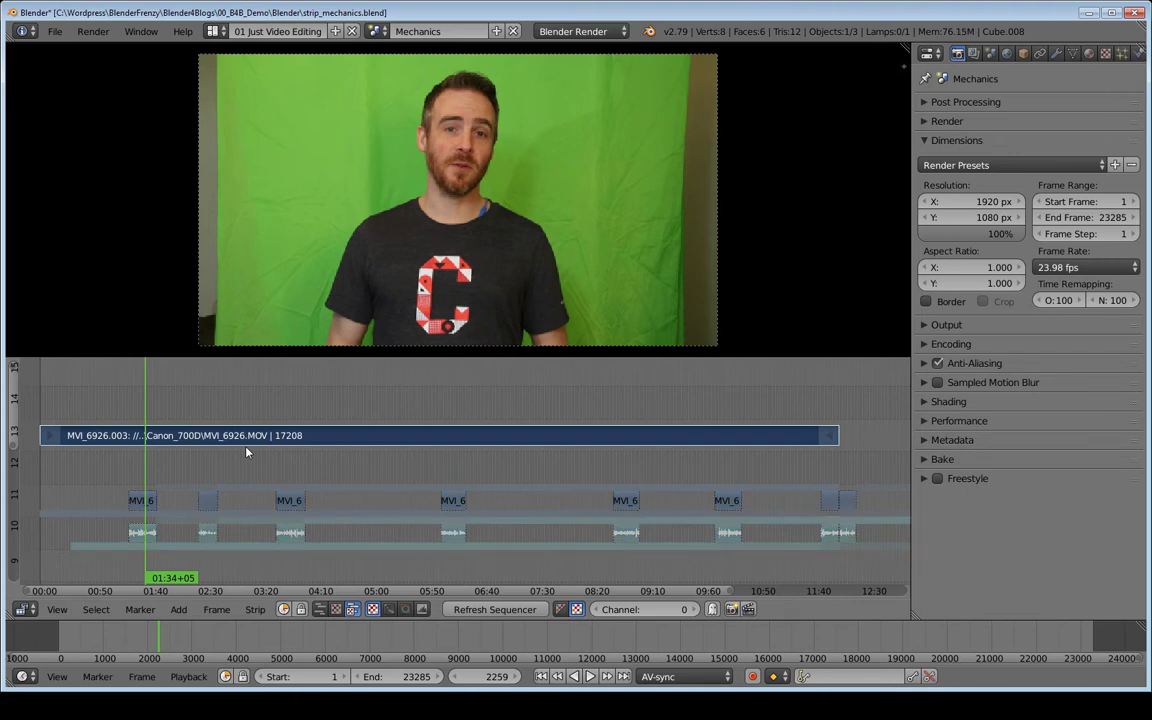
Play the full-length strip on channel 13 and scrub through its footage, then stop playback
{"action": "key", "text": "alt+a"}
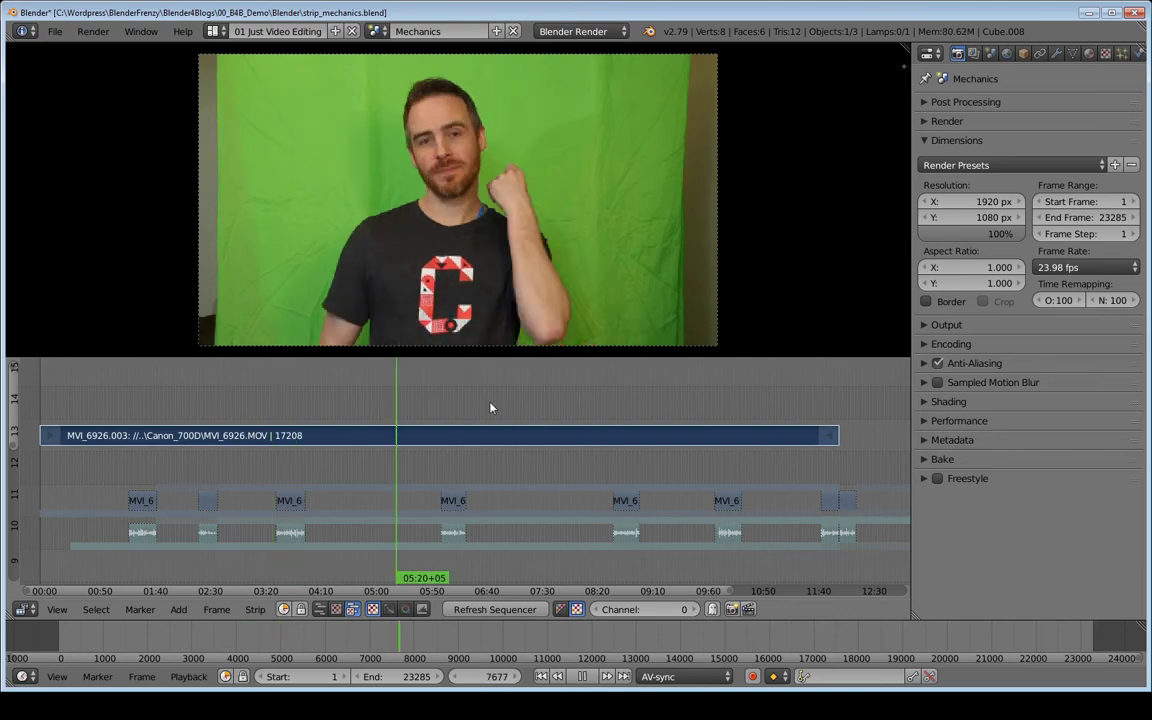
{"action": "left_click_drag", "start_coordinate": [754, 415], "coordinate": [393, 392]}
{"action": "key", "text": "Escape"}
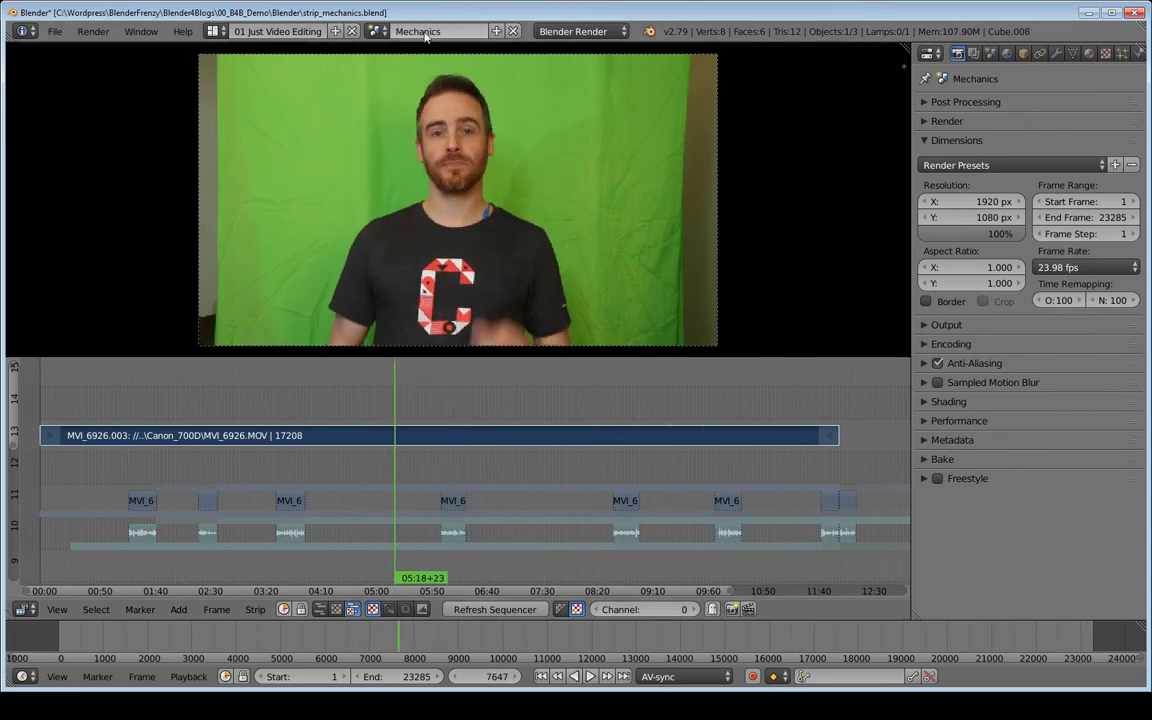
Switch to the Orig scene and bring its full-length movie and audio strips into view
{"action": "left_click", "coordinate": [375, 31]}
{"action": "left_click", "coordinate": [380, 103]}
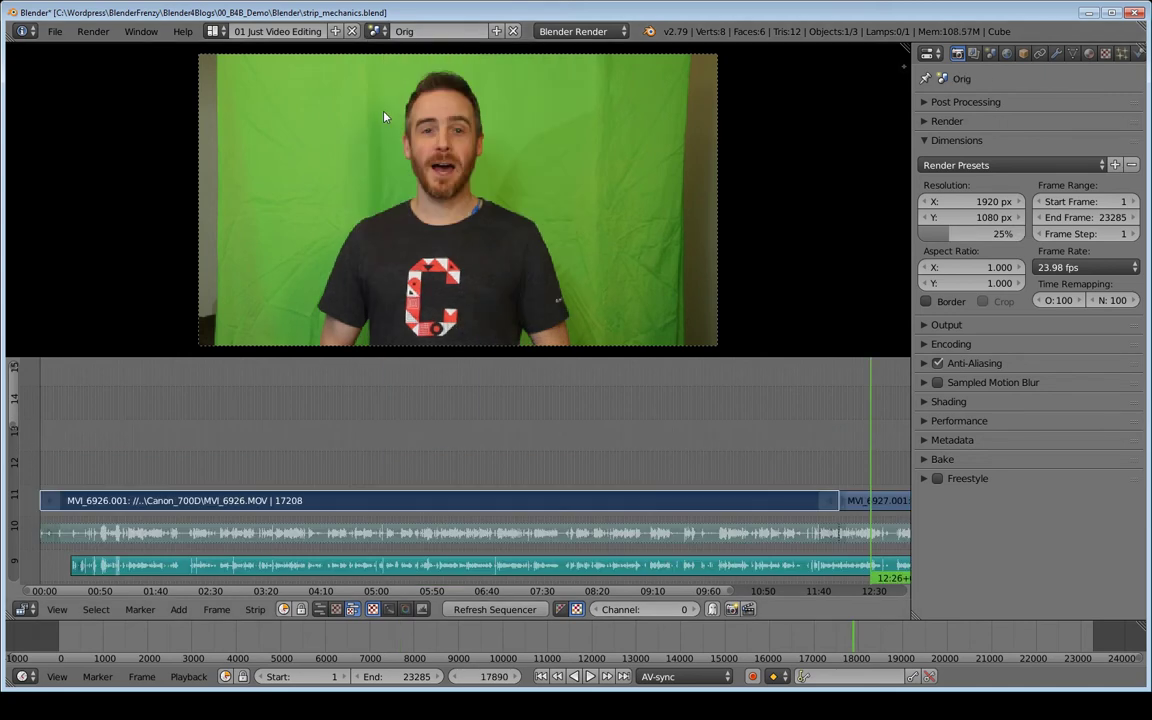
{"action": "scroll", "coordinate": [658, 429], "scroll_direction": "down", "scroll_amount": 5}
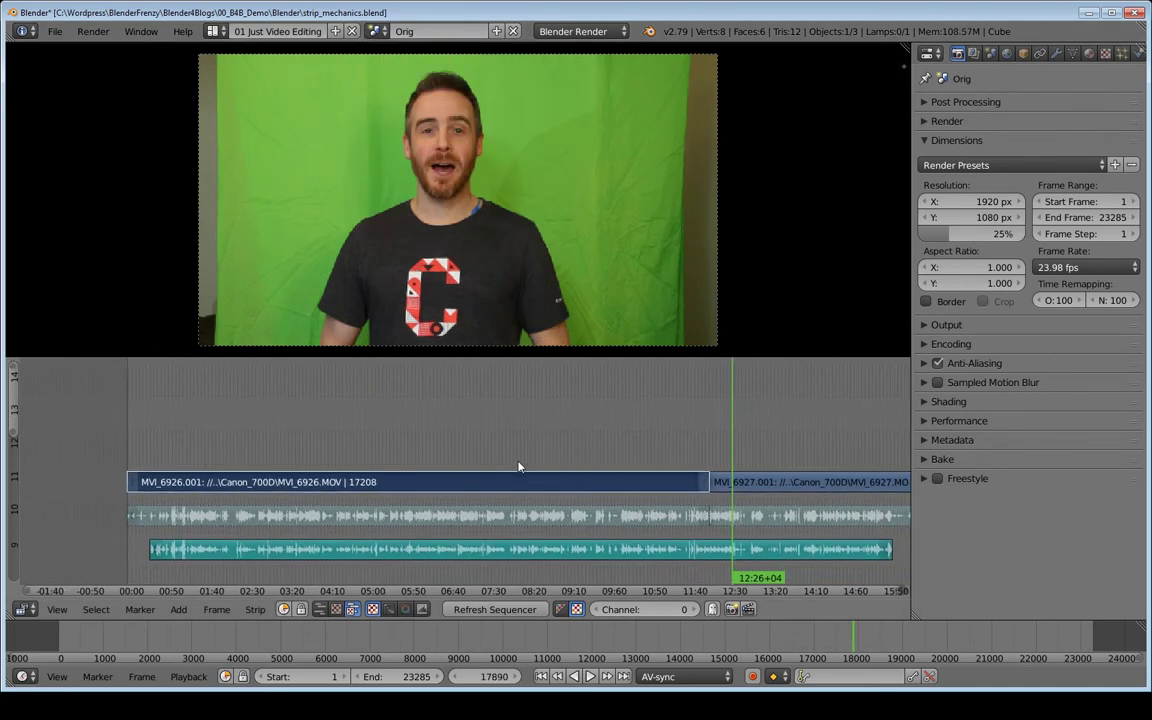
{"action": "middle_click_drag", "start_coordinate": [686, 478], "coordinate": [557, 440]}
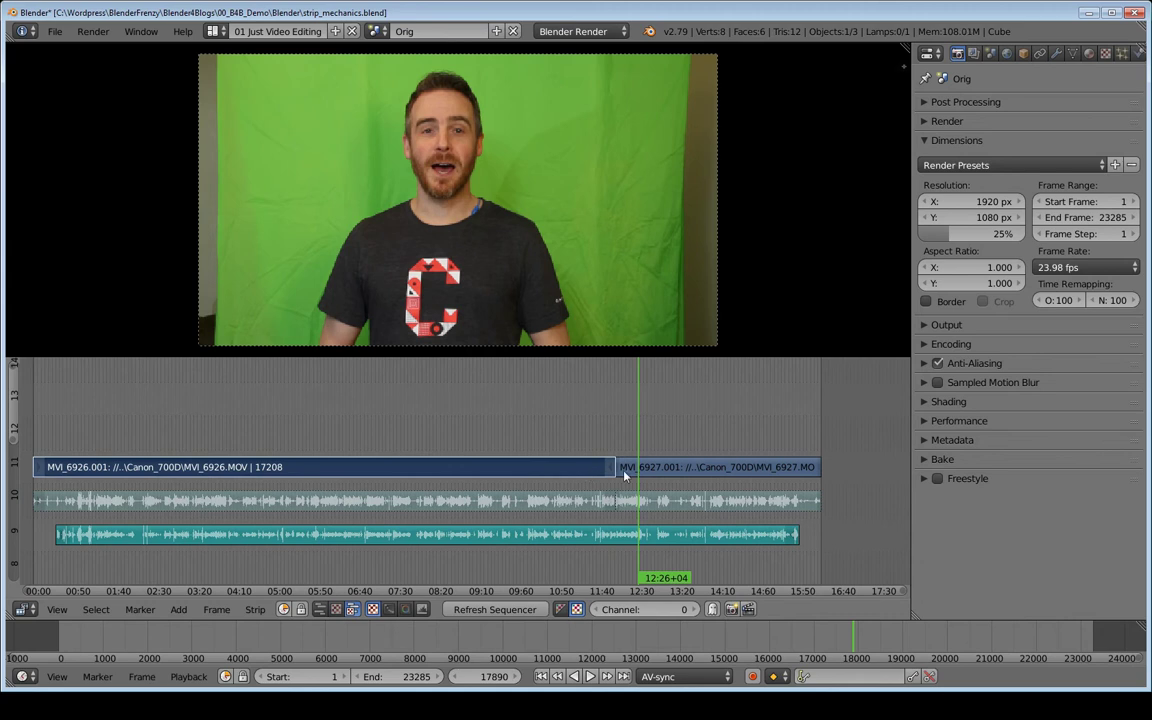
Examine the MVI_6926 and MVI_6927 movie strips and their audio by selecting each in turn and playing around their join
{"action": "right_click", "coordinate": [662, 469]}
{"action": "right_click", "coordinate": [657, 498]}
{"action": "right_click", "coordinate": [600, 502]}
{"action": "right_click", "coordinate": [587, 473]}
{"action": "right_click", "coordinate": [640, 468]}
{"action": "right_click", "coordinate": [650, 500]}
{"action": "right_click", "coordinate": [583, 506]}
{"action": "right_click", "coordinate": [640, 472]}
{"action": "right_click", "coordinate": [535, 466]}
{"action": "left_click_drag", "start_coordinate": [604, 437], "coordinate": [631, 442]}
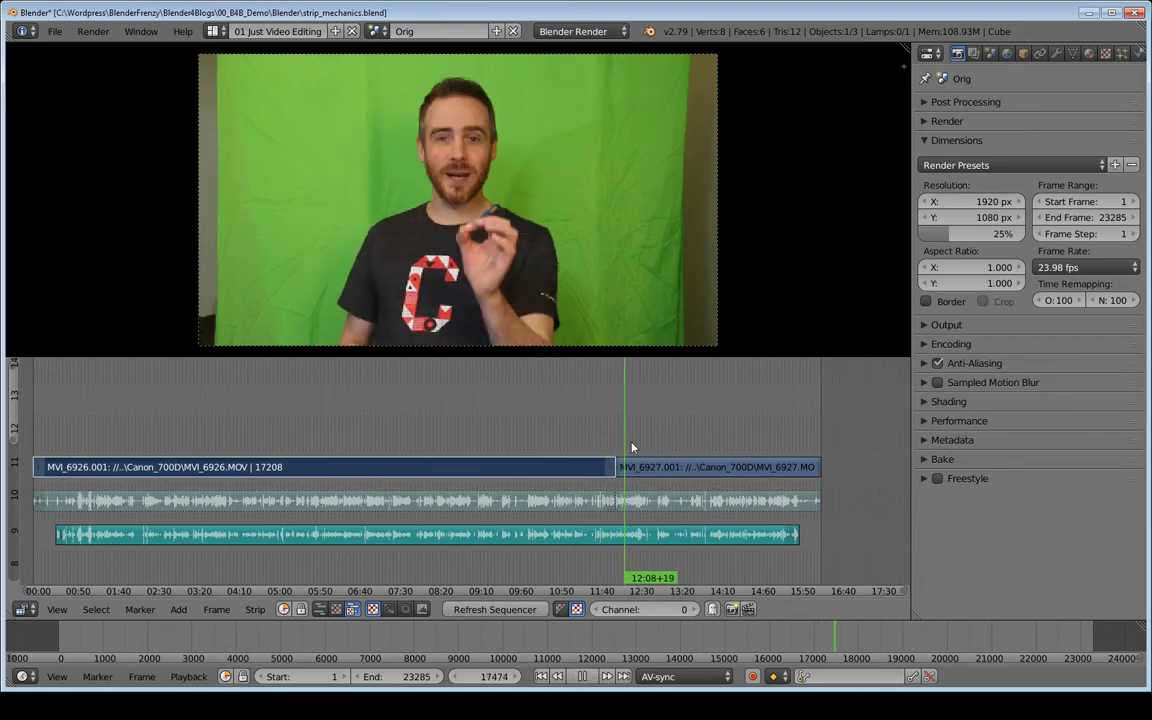
{"action": "key", "text": "alt+a"}
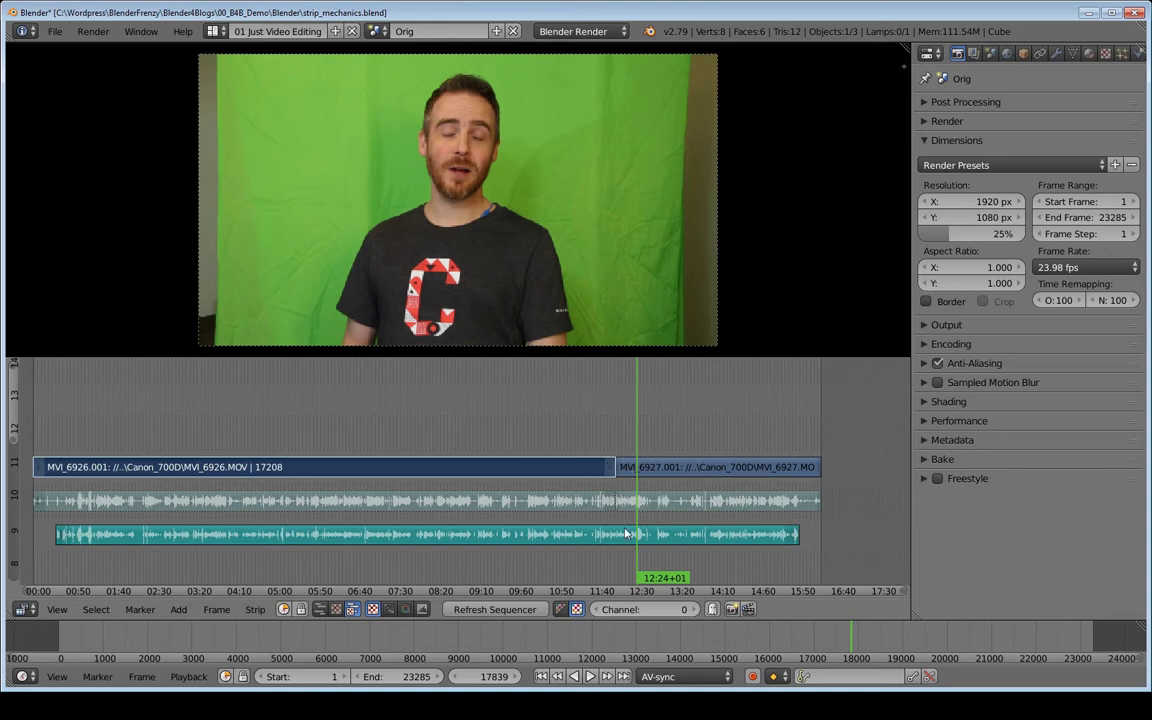
Select the separate audio strip on channel 9 and switch back to the Mechanics scene
{"action": "right_click", "coordinate": [300, 538]}
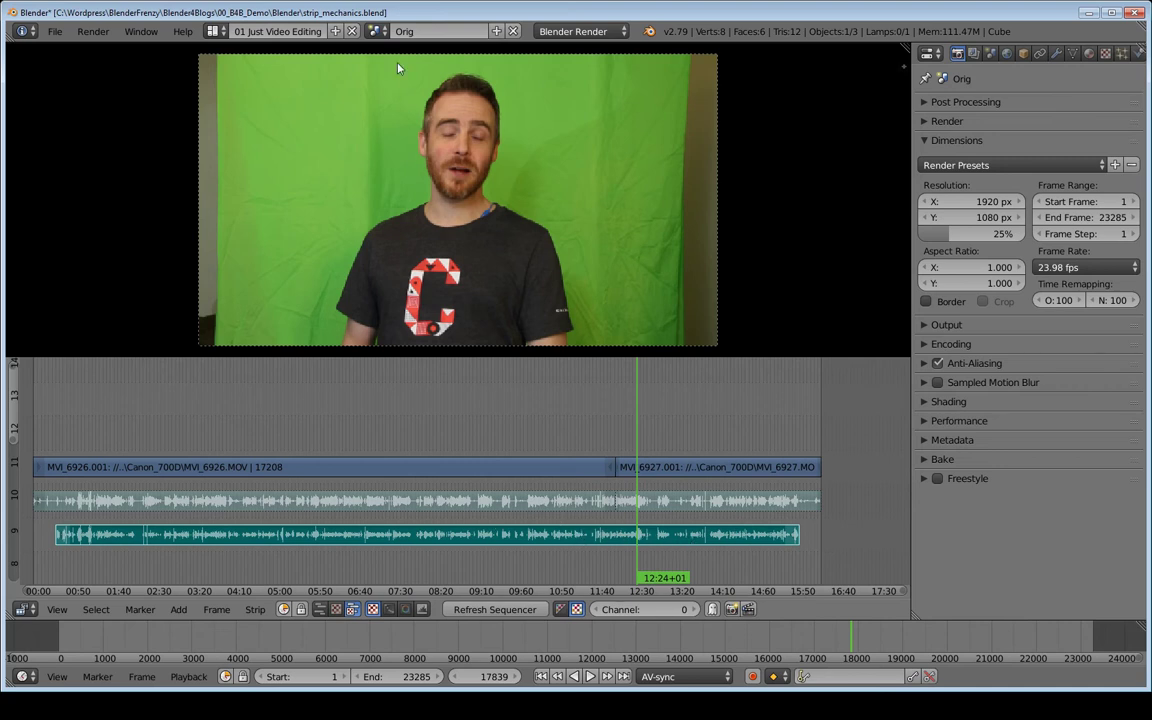
{"action": "left_click", "coordinate": [375, 31]}
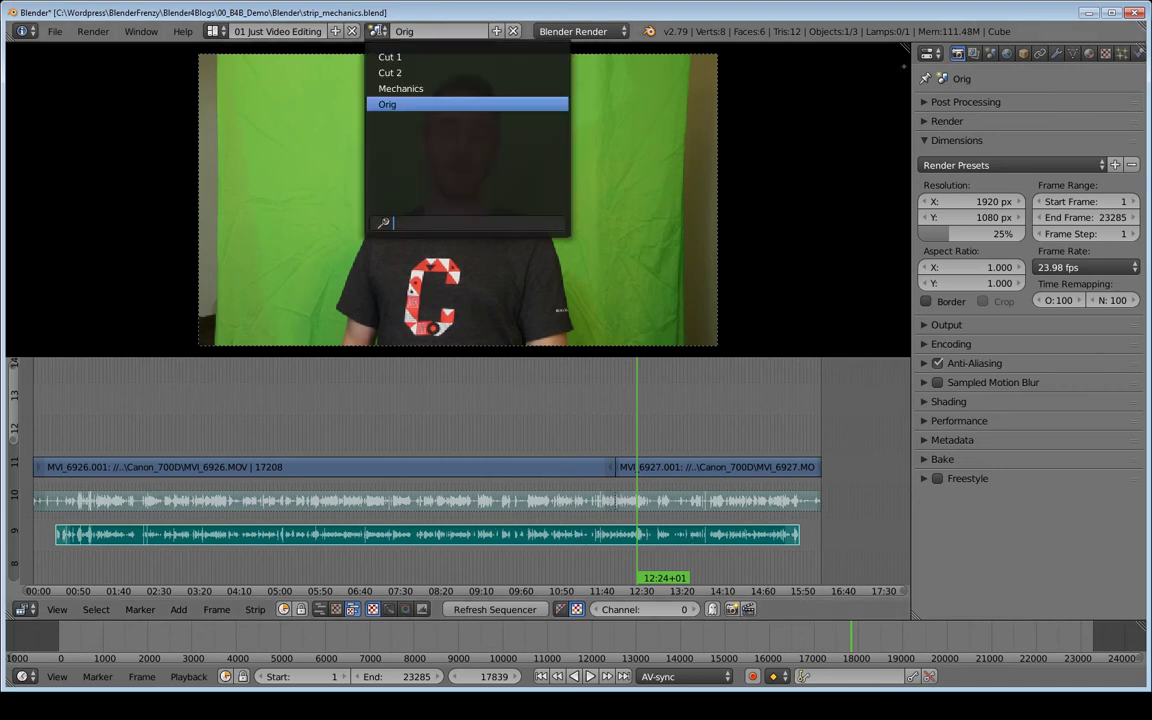
{"action": "left_click", "coordinate": [396, 89]}
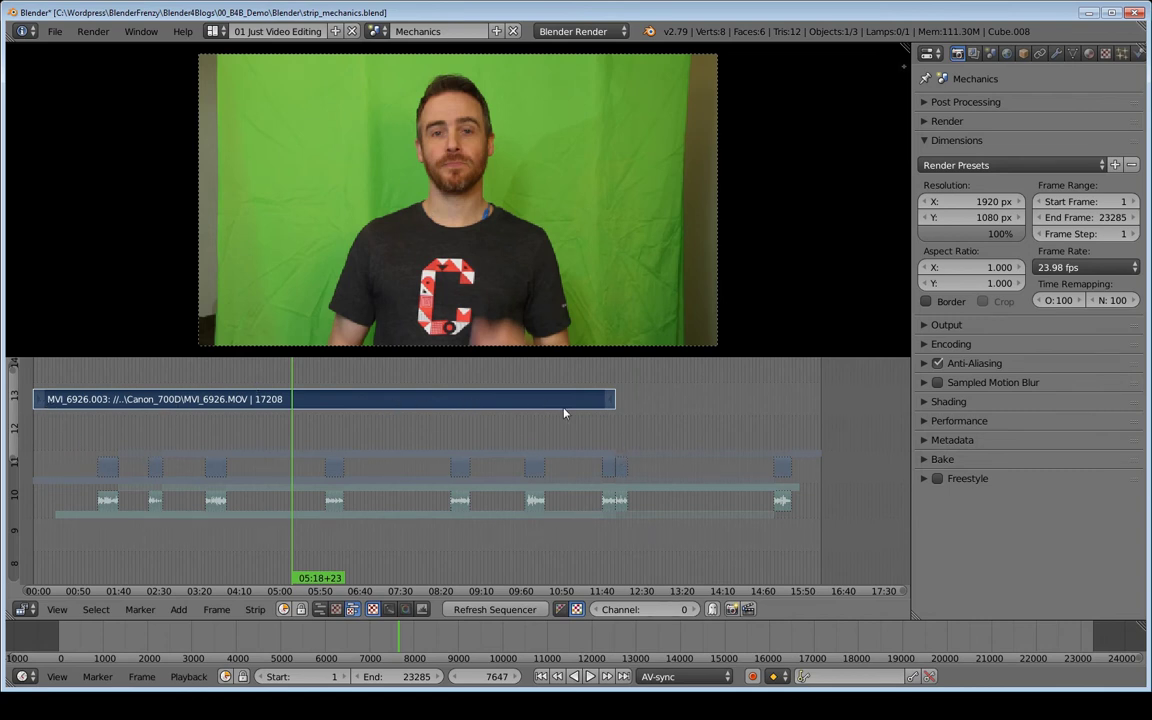
Duplicate the first MVI_6927 clip onto channel 13 beside the MVI_6926 strip, clear the copy's offset and unmute it
{"action": "left_click", "coordinate": [620, 468]}
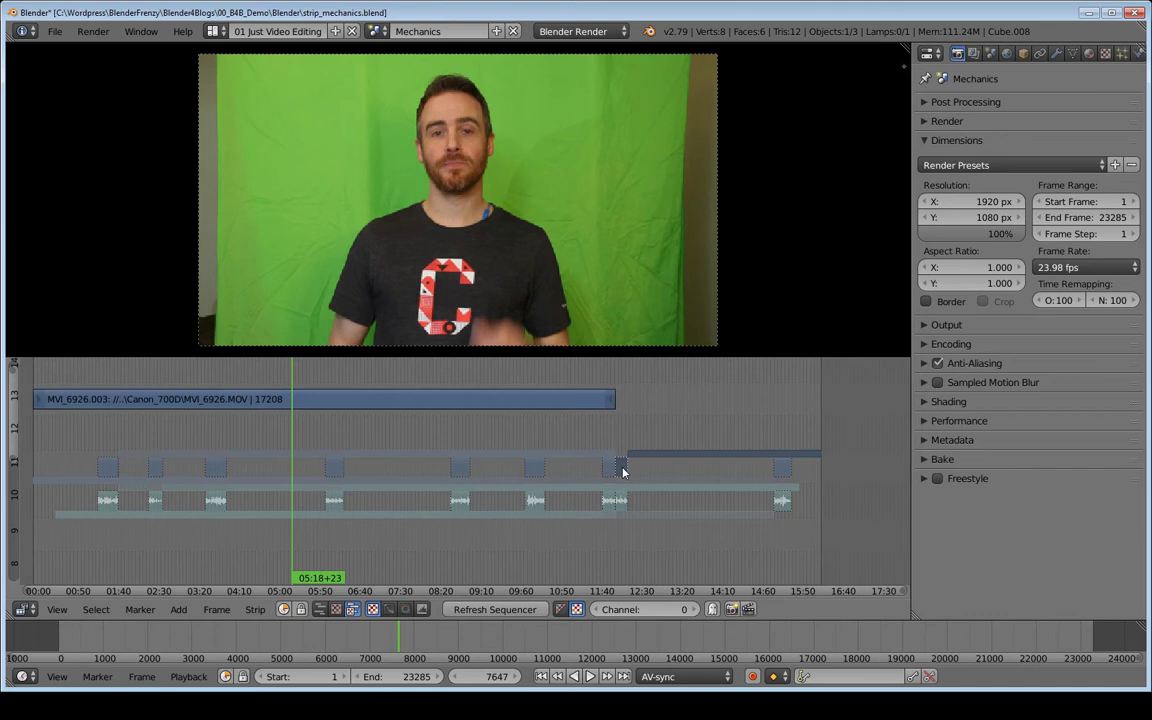
{"action": "key", "text": "g"}
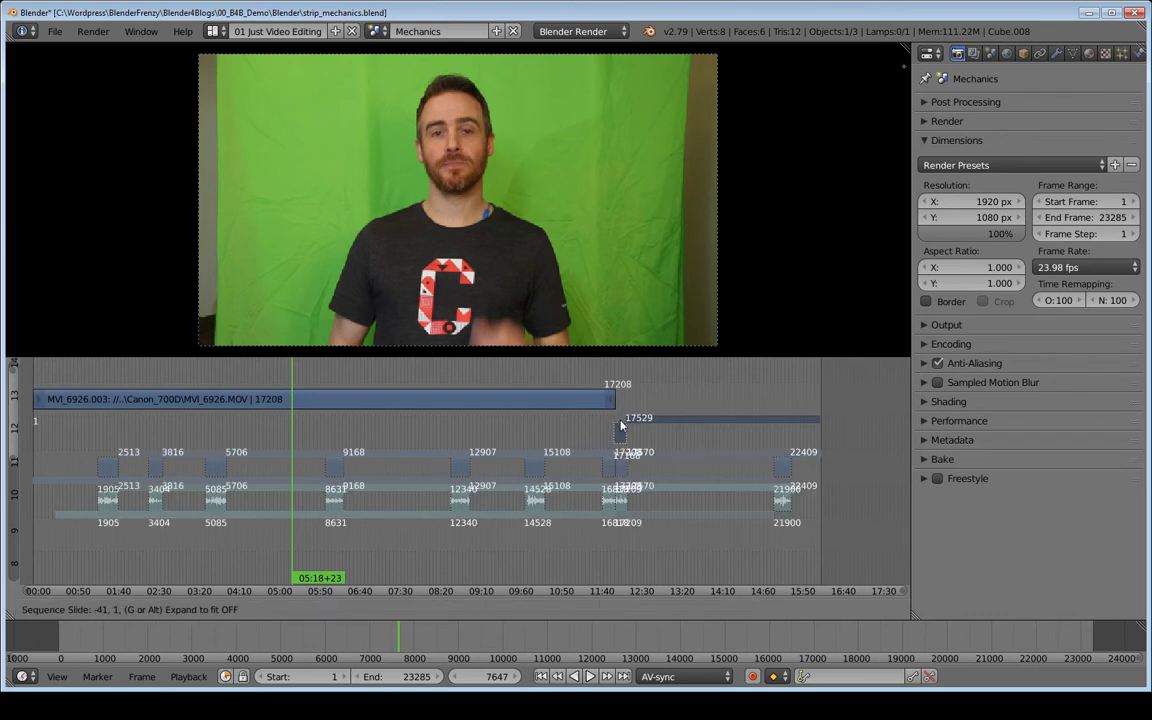
{"action": "left_click", "coordinate": [625, 407]}
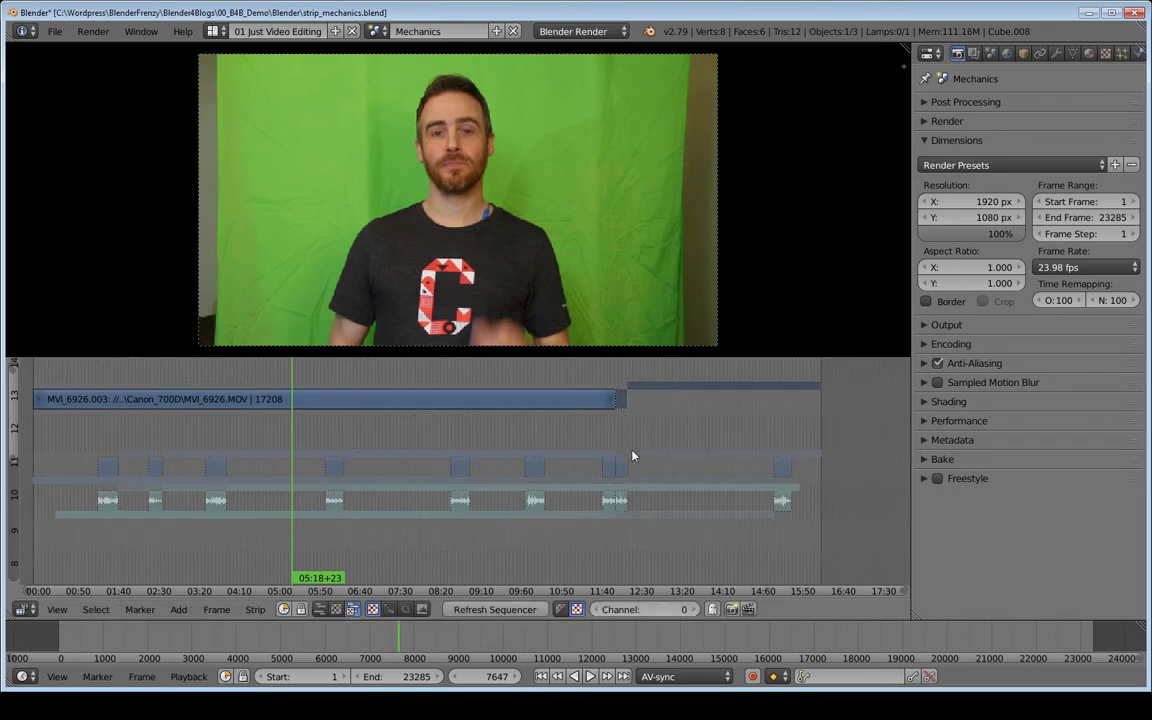
{"action": "key", "text": "alt+h"}
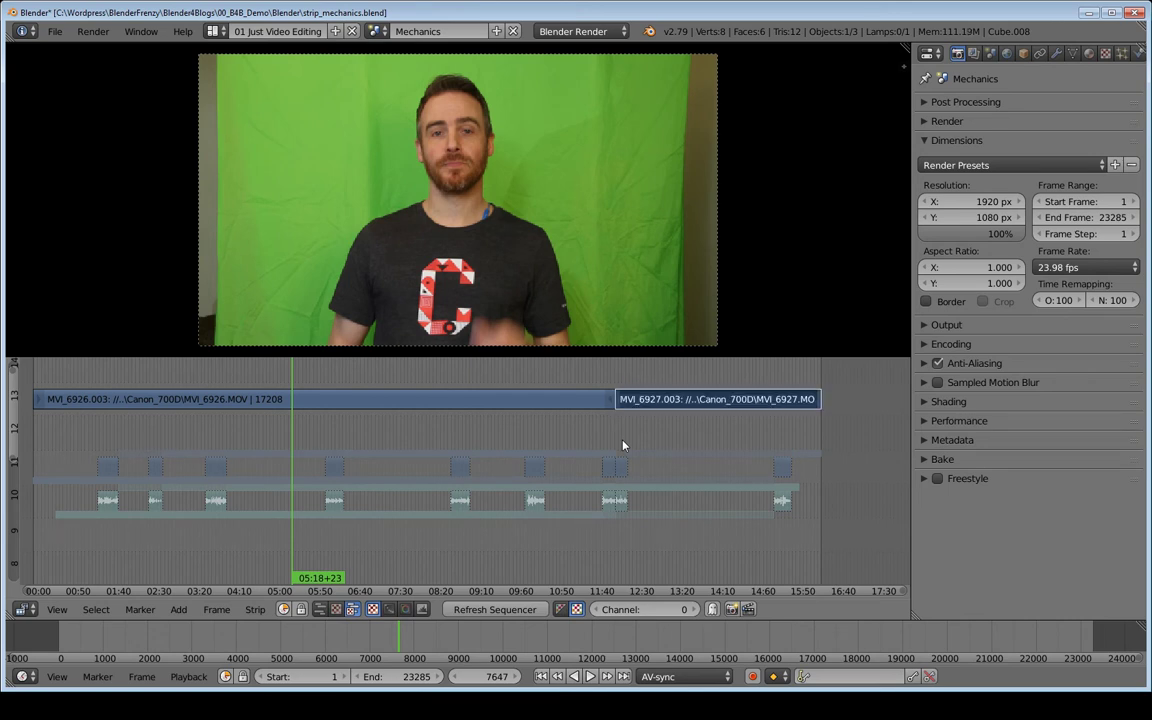
Select the full-length MVI_6926 and MVI_6927 strips on channel 13 in turn and delete both
{"action": "right_click", "coordinate": [550, 392]}
{"action": "right_click", "coordinate": [622, 406]}
{"action": "right_click", "coordinate": [585, 404]}
{"action": "right_click", "coordinate": [642, 398]}
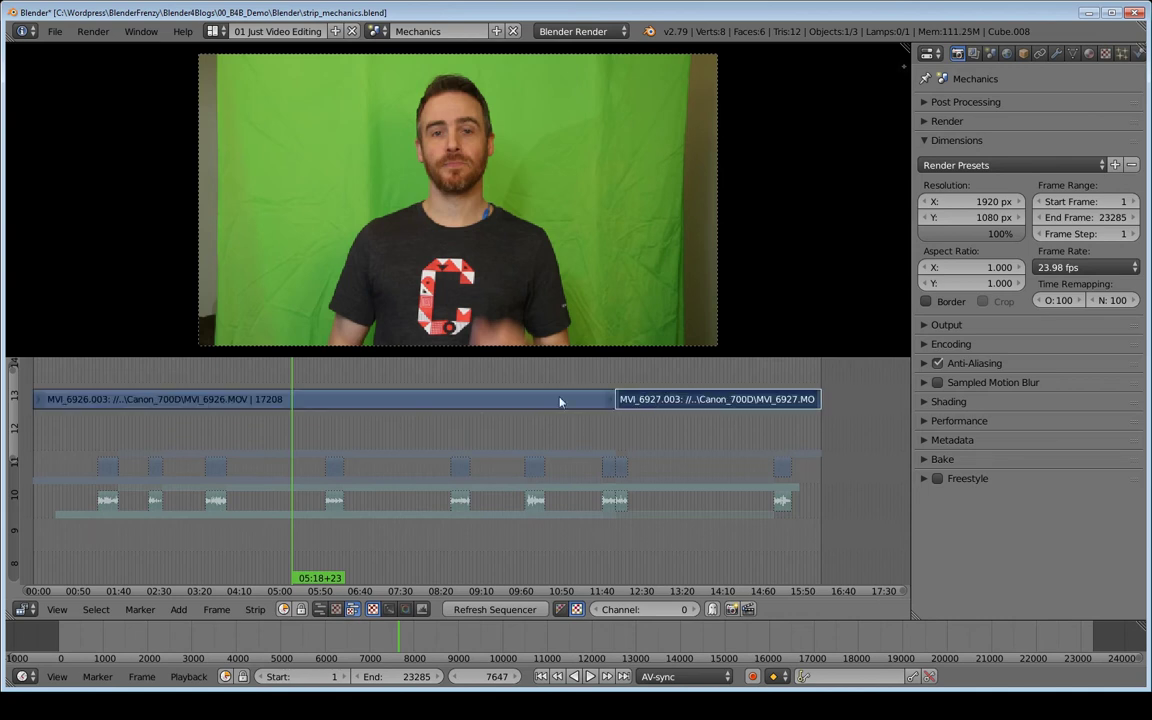
{"action": "key", "text": "x"}
{"action": "left_click", "coordinate": [665, 403]}
{"action": "mouse_move", "coordinate": [450, 414]}
{"action": "middle_mouse_down"}
{"action": "mouse_move", "coordinate": [486, 418]}
{"action": "mouse_move", "coordinate": [458, 422]}
{"action": "middle_mouse_up"}
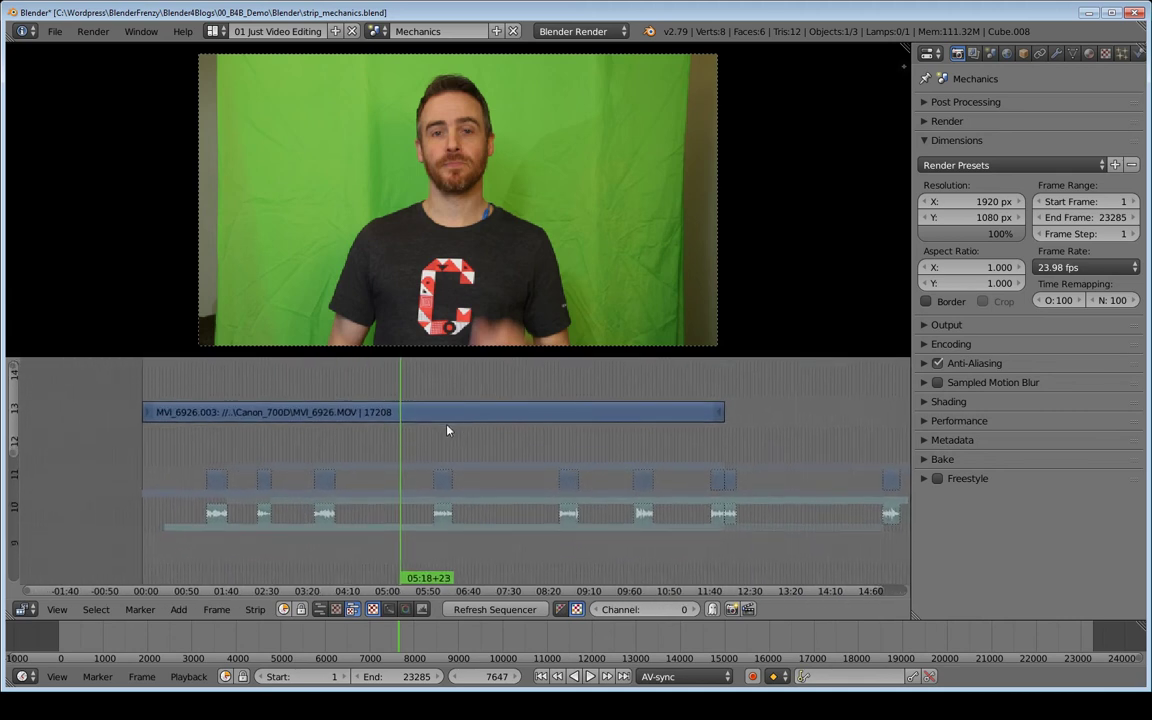
{"action": "key", "text": "x"}
{"action": "left_click", "coordinate": [272, 413]}
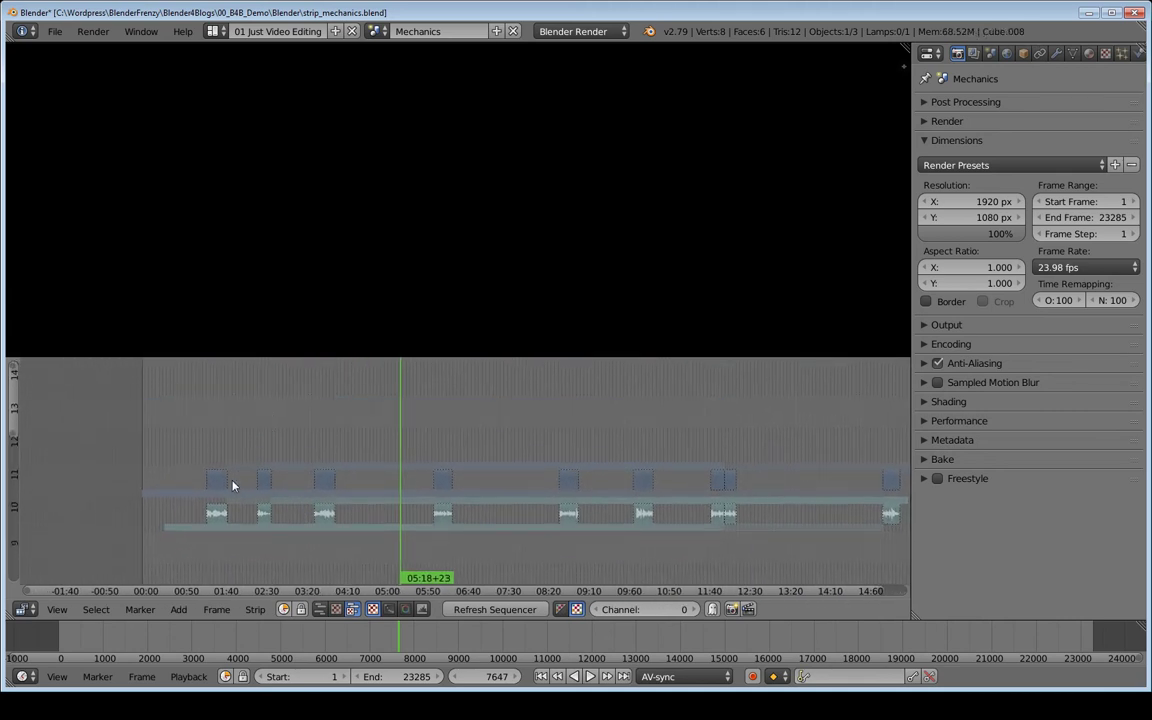
Duplicate the first movie clip from channel 11 onto channel 13 at the same frames, and unmute the copy
{"action": "key", "text": "g"}
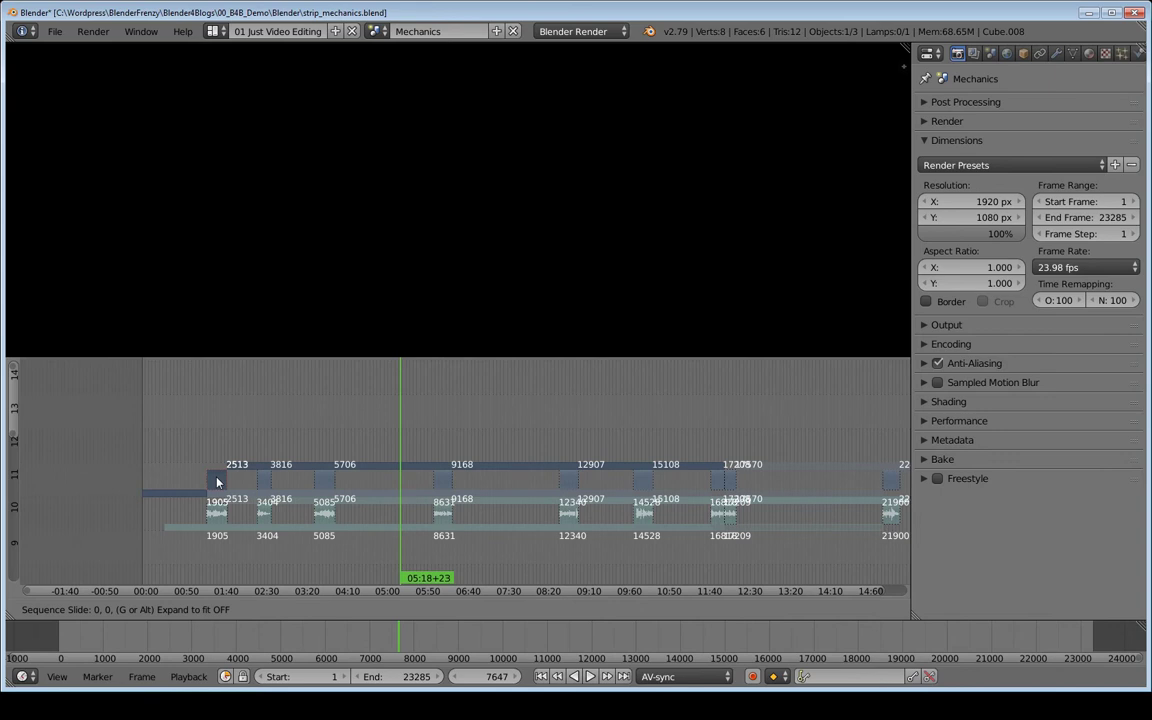
{"action": "key", "text": "y"}
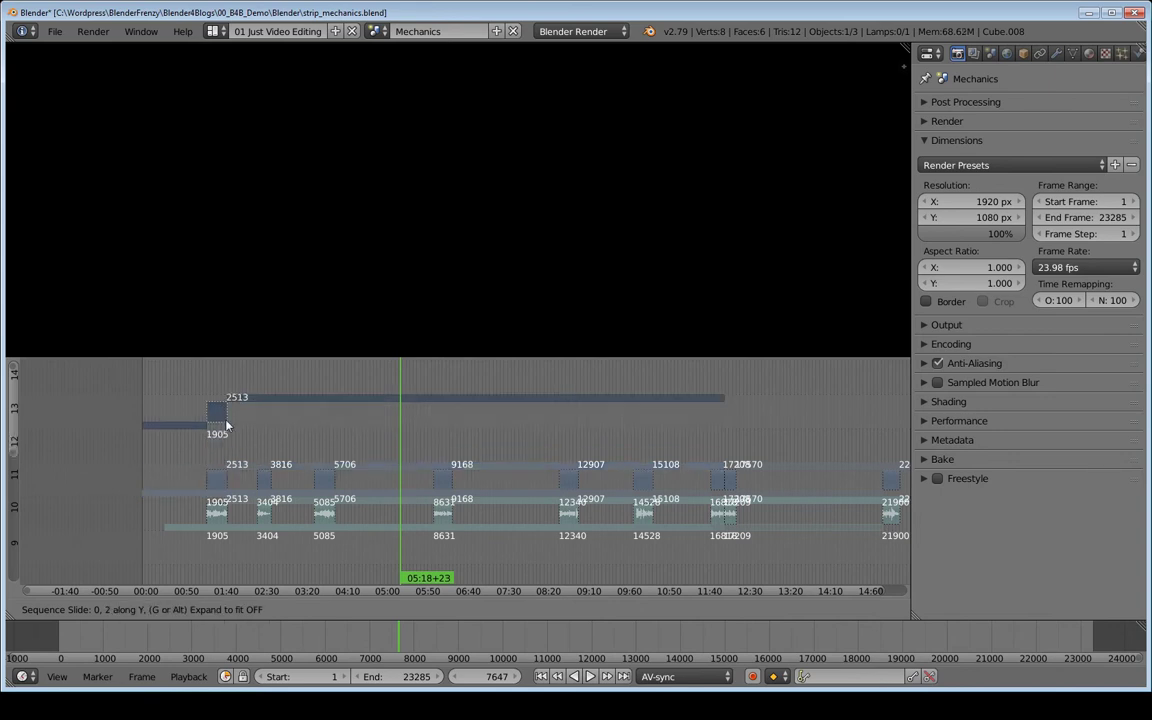
{"action": "left_click", "coordinate": [226, 422]}
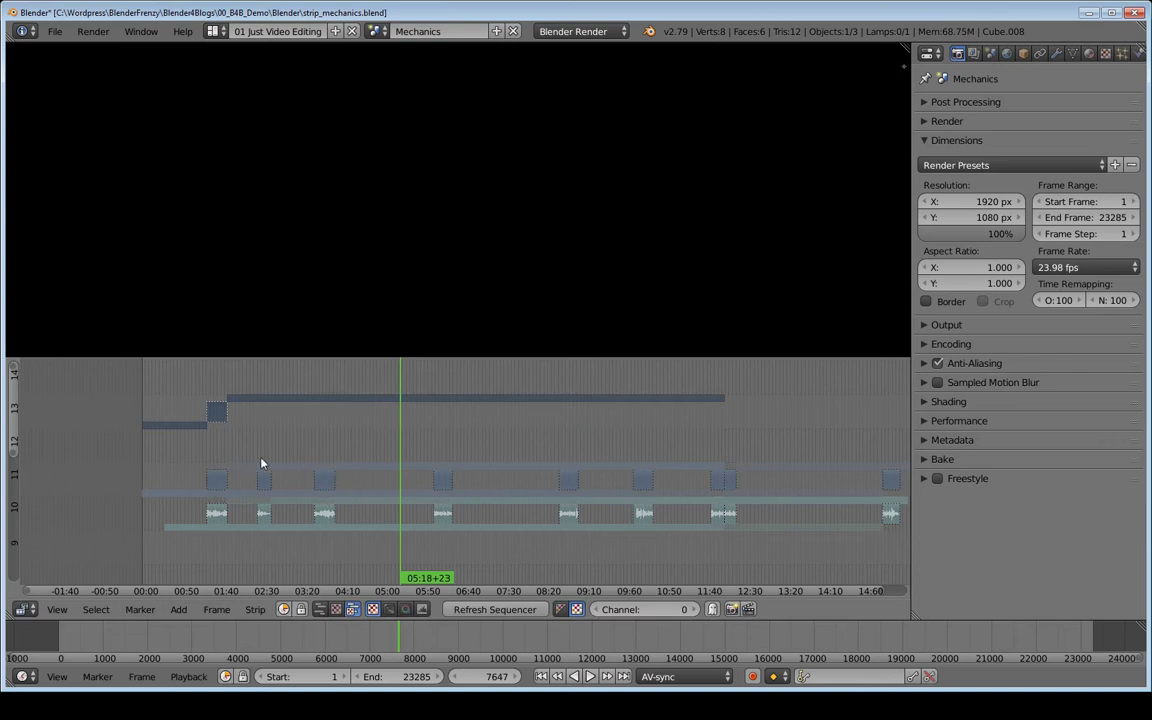
{"action": "key", "text": "alt+h"}
Try to slide the new duplicate clip forward in time on channel 13, cancelling the move
{"action": "key", "text": "g"}
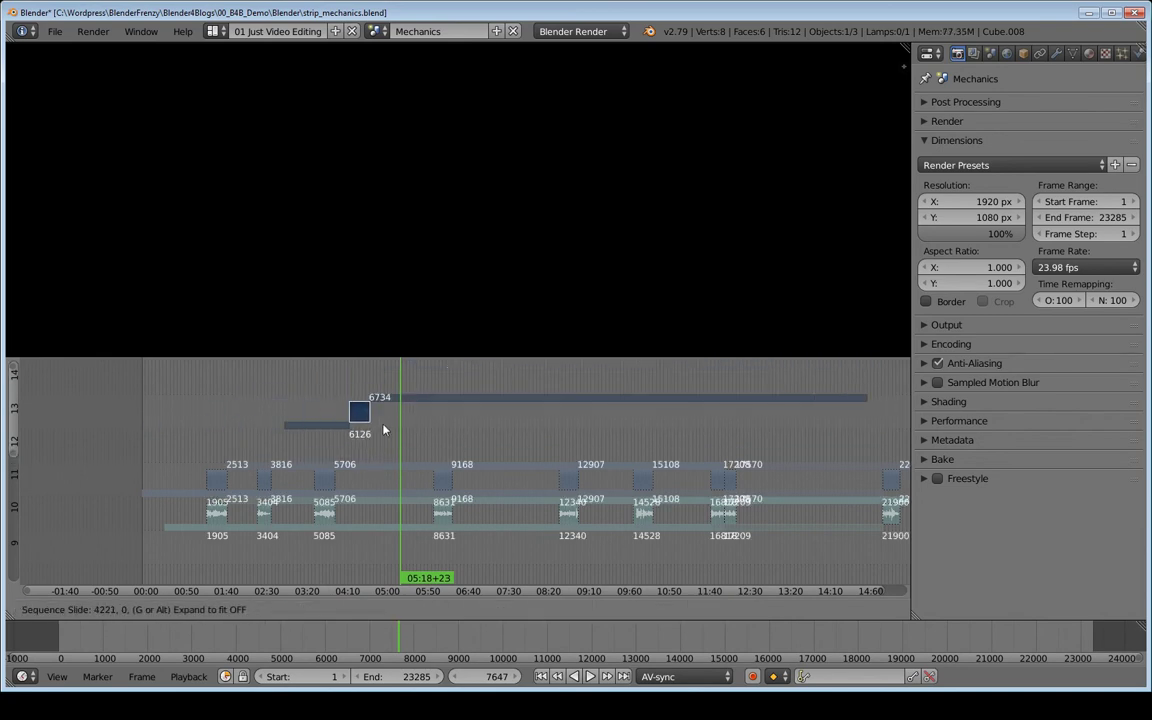
{"action": "mouse_move", "coordinate": [296, 431]}
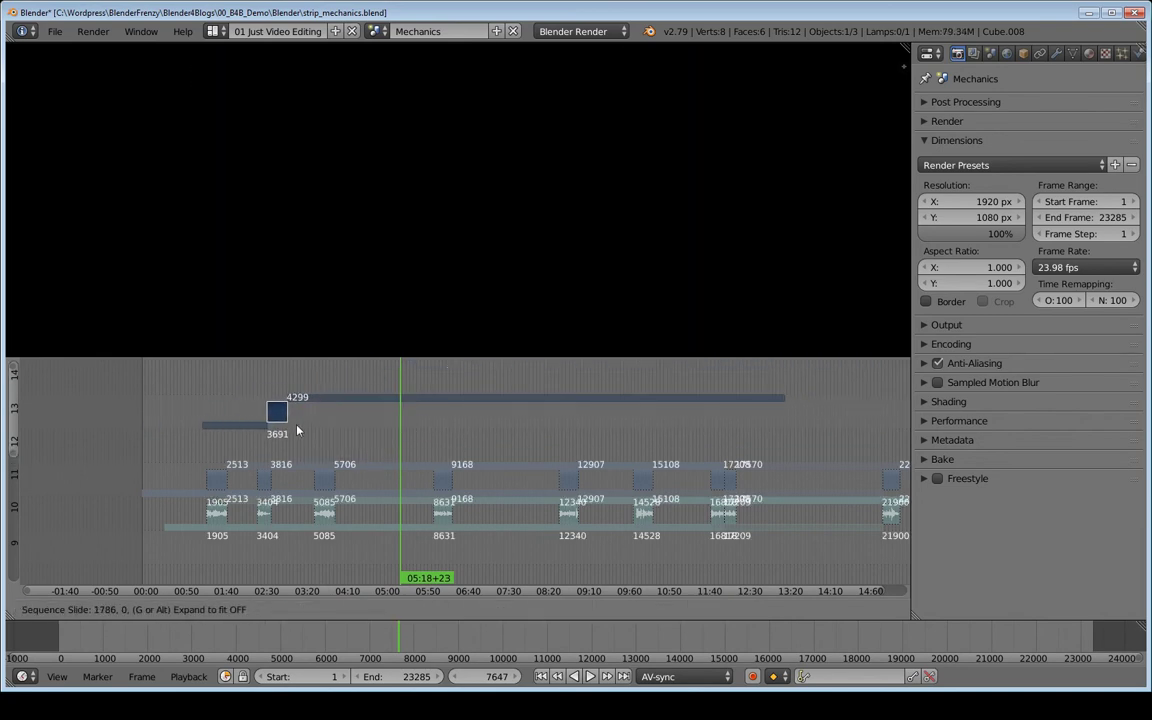
{"action": "key", "text": "Escape"}
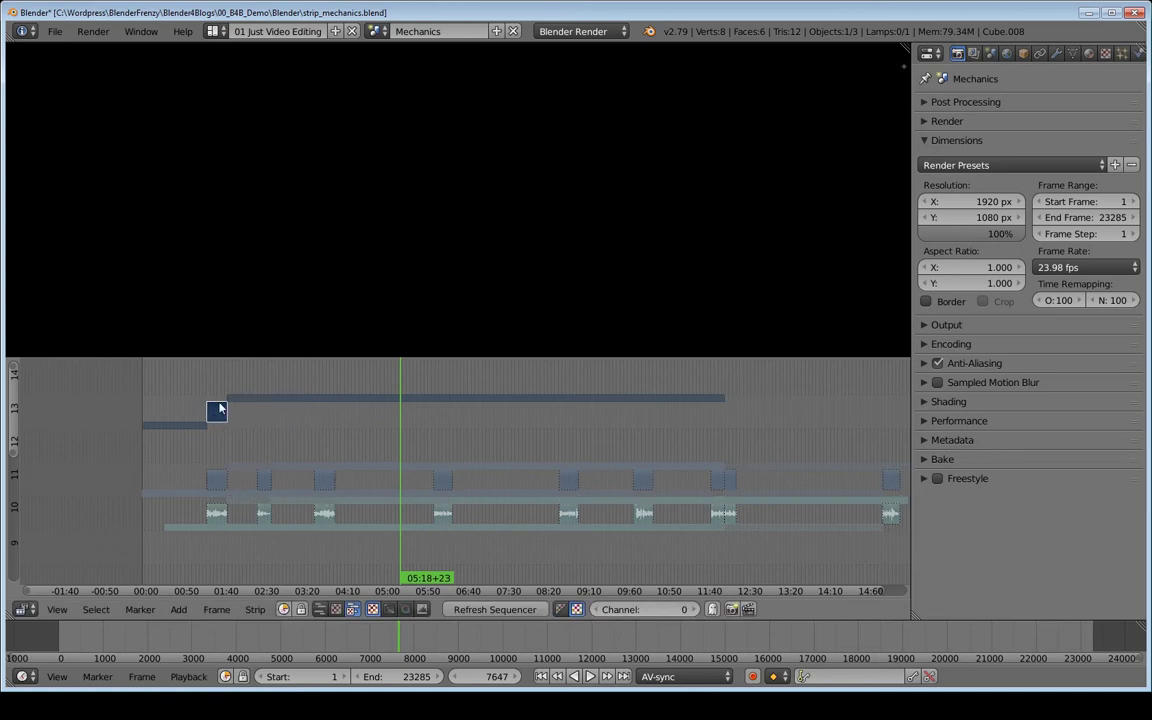
Extend the duplicate clip by moving its end handle to frame 3058
{"action": "key", "text": "KP_Decimal"}
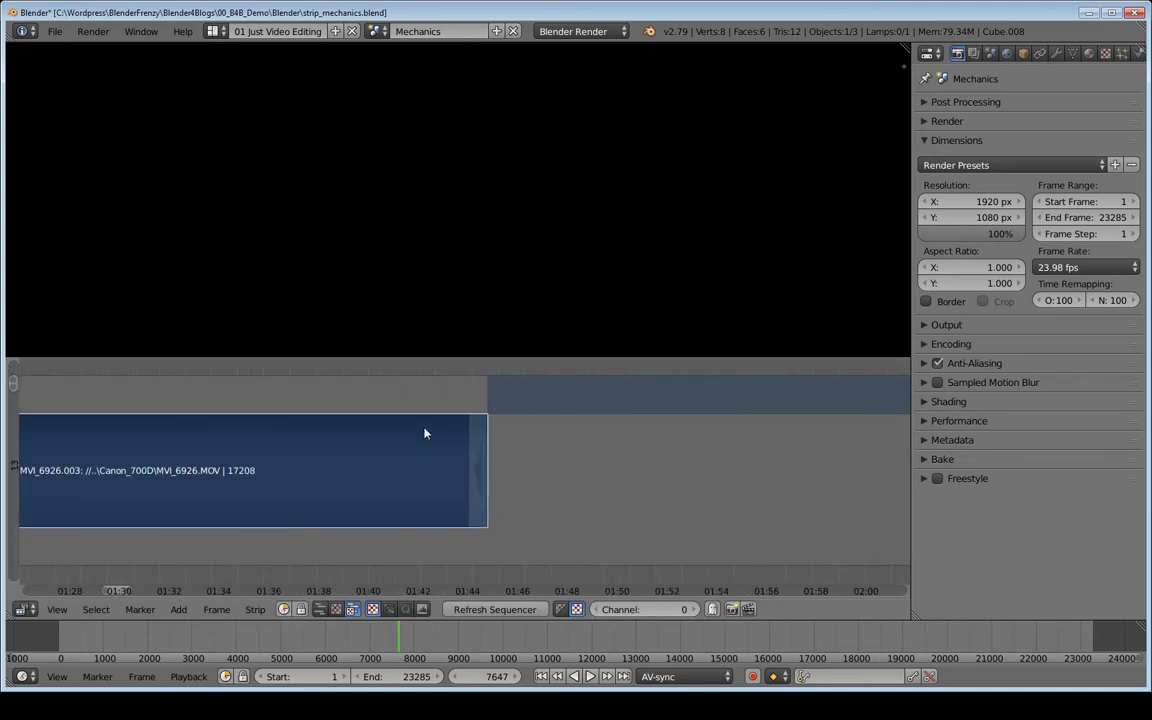
{"action": "scroll", "coordinate": [411, 433], "scroll_direction": "down", "scroll_amount": 2}
{"action": "right_click", "coordinate": [471, 471]}
{"action": "key", "text": "g"}
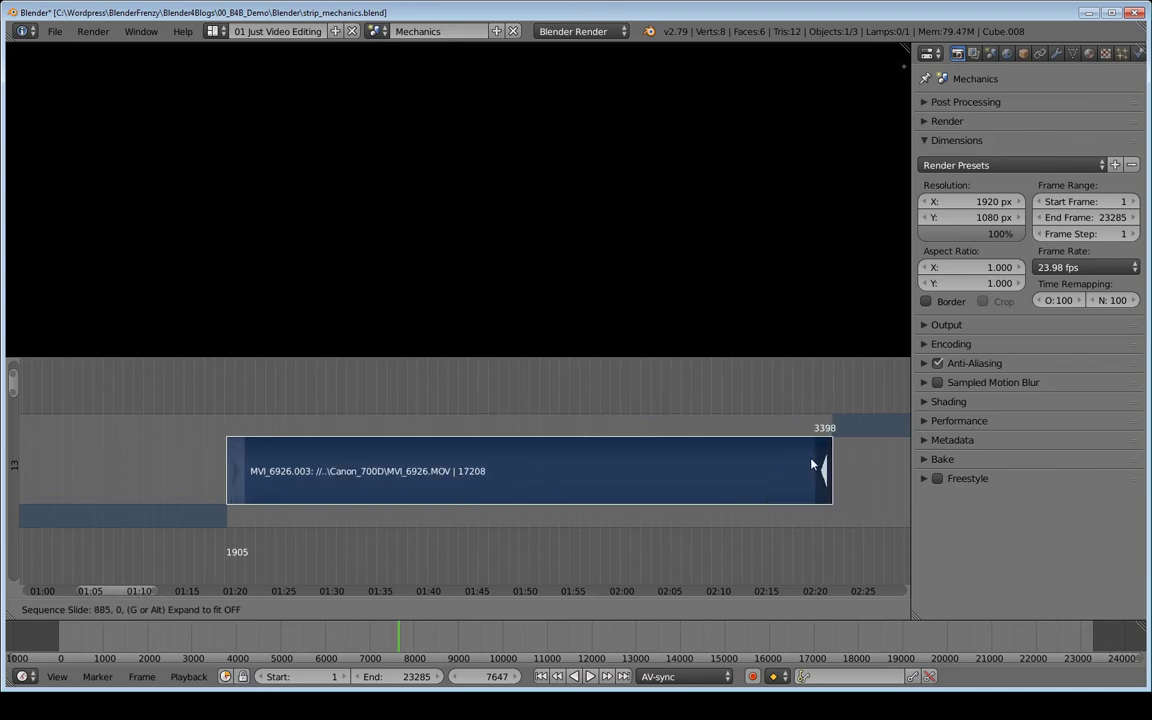
{"action": "left_click", "coordinate": [674, 470]}
Extend the end of the channel 13 strip further, to frame 16429
{"action": "scroll", "coordinate": [746, 481], "scroll_direction": "down", "scroll_amount": 10}
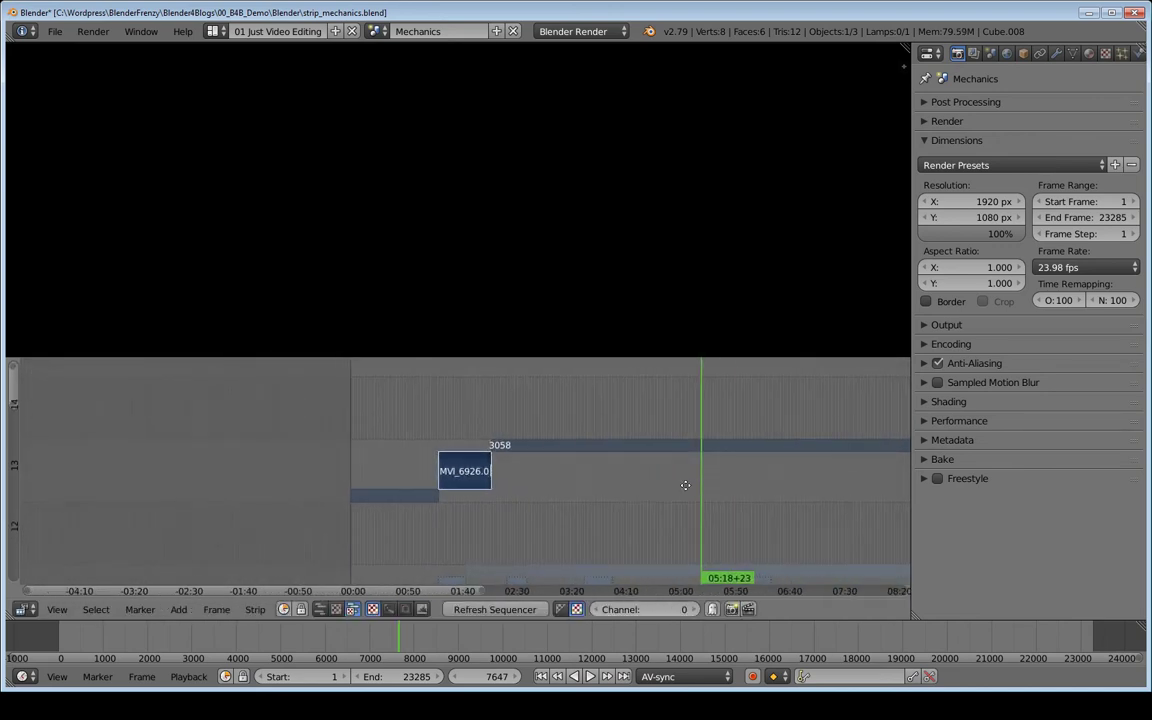
{"action": "scroll", "coordinate": [487, 446], "scroll_direction": "down", "scroll_amount": 3}
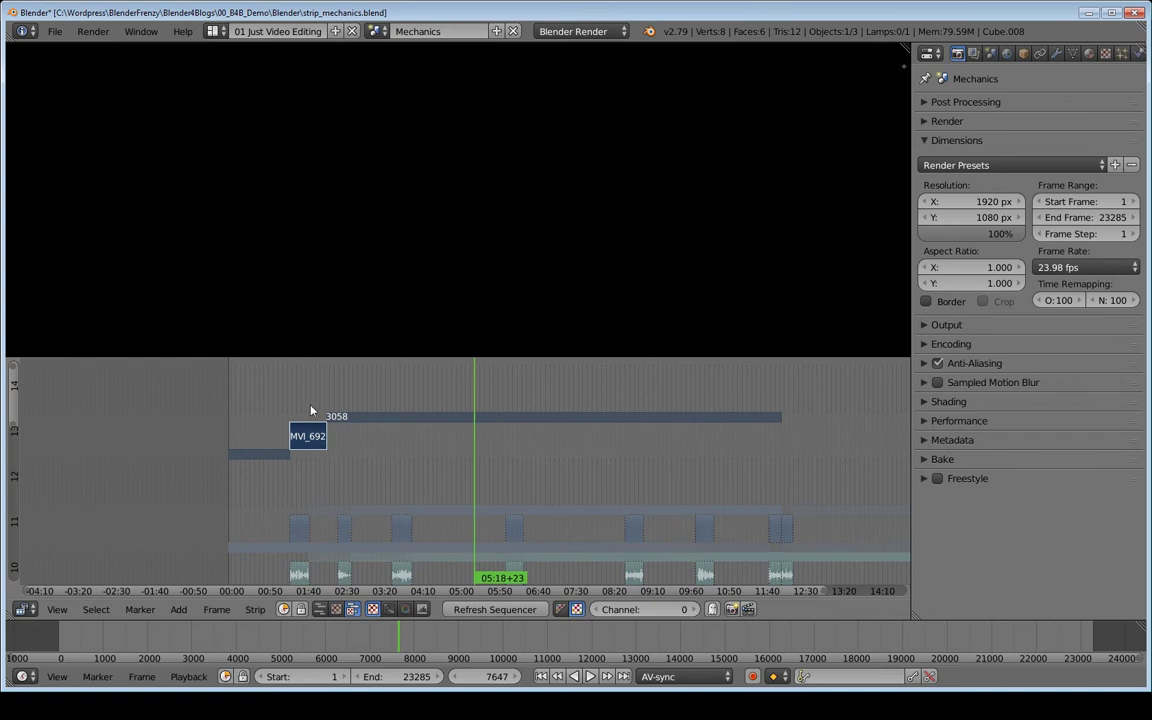
{"action": "key", "text": "g"}
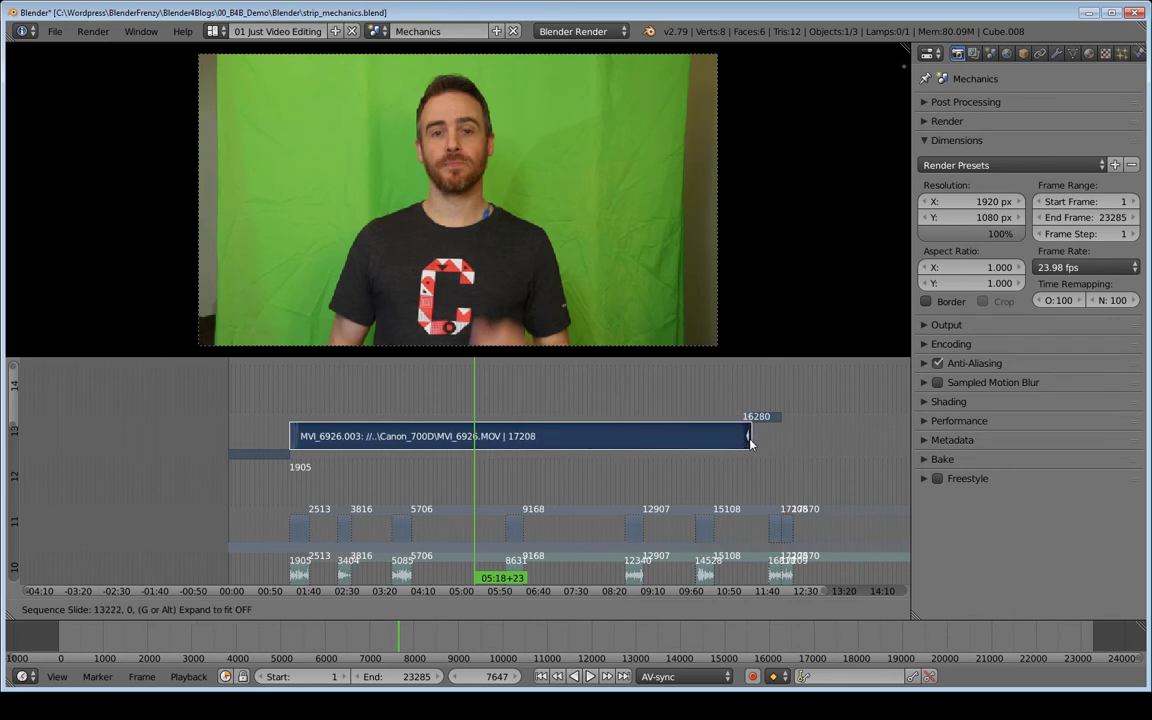
{"action": "left_click", "coordinate": [755, 441]}
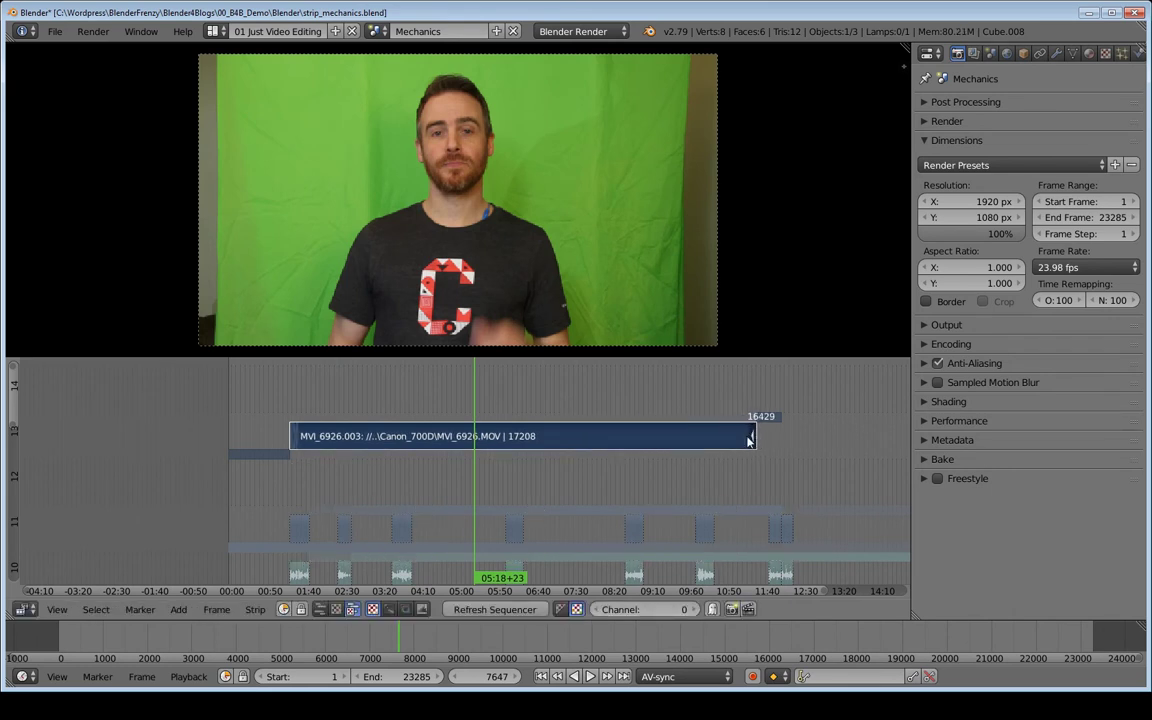
Trim the beginning of the channel 13 strip by moving its start handle to frame 3742
{"action": "right_click", "coordinate": [295, 436]}
{"action": "key", "text": "g"}
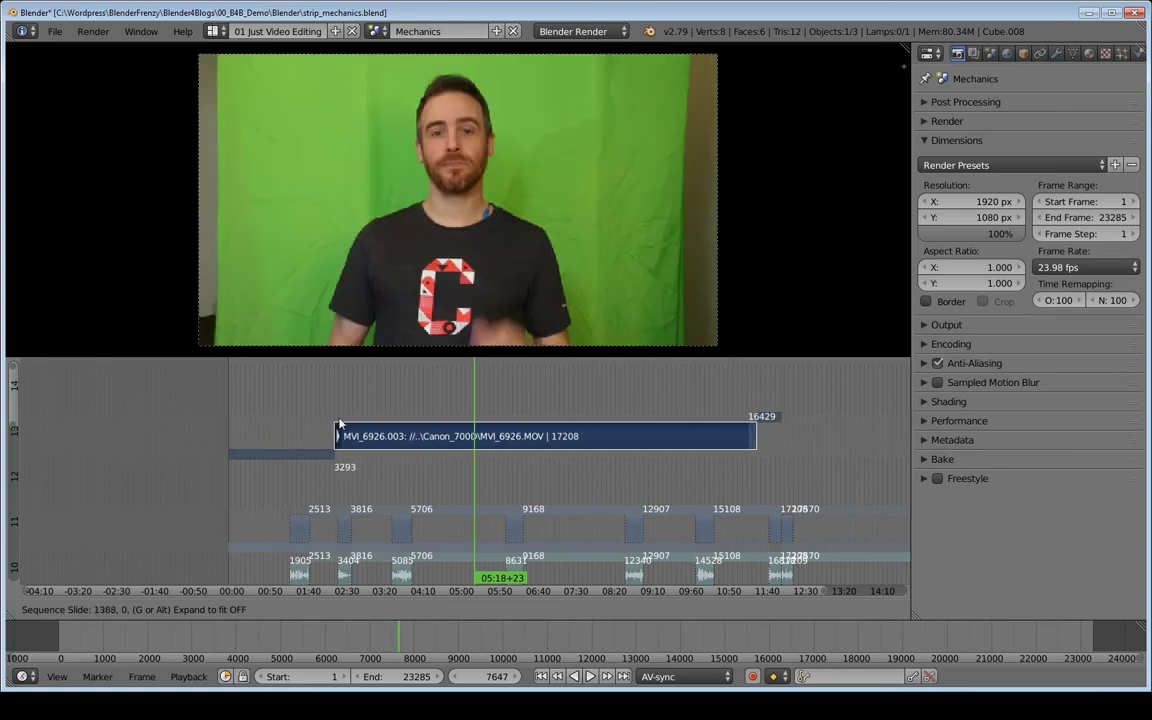
{"action": "left_click", "coordinate": [354, 425]}
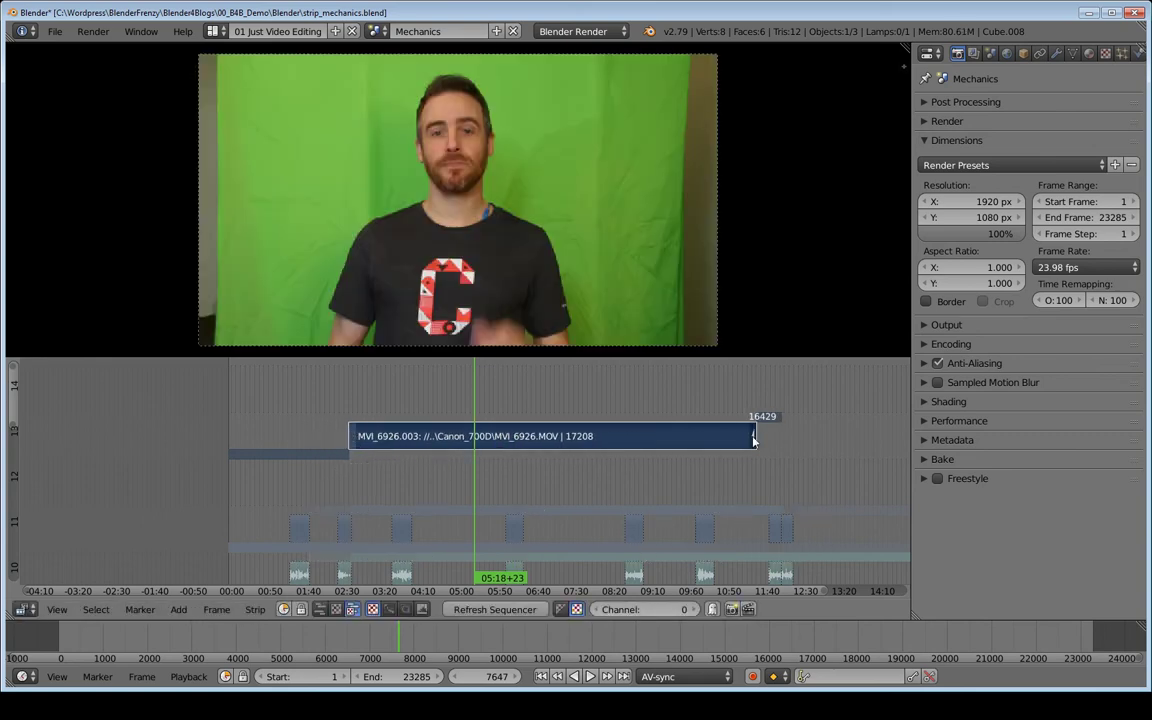
Extend the end of the channel 13 strip past its source footage to frame 19825 and preview the extended section
{"action": "key", "text": "g"}
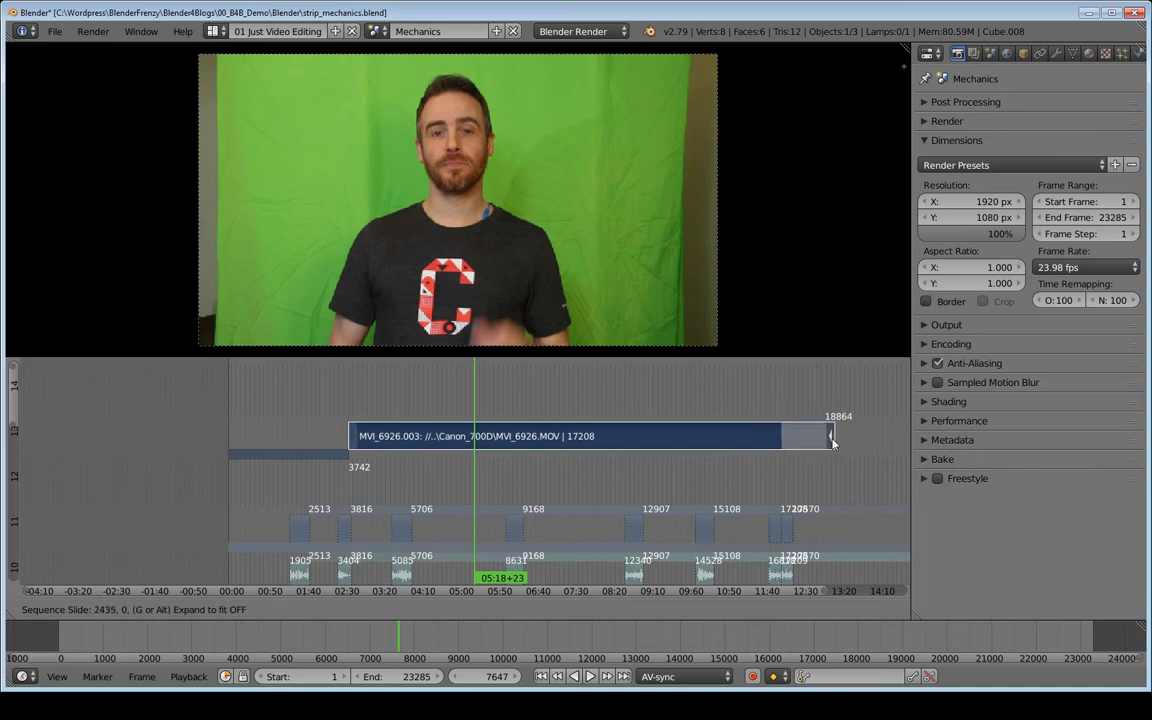
{"action": "left_click", "coordinate": [861, 440]}
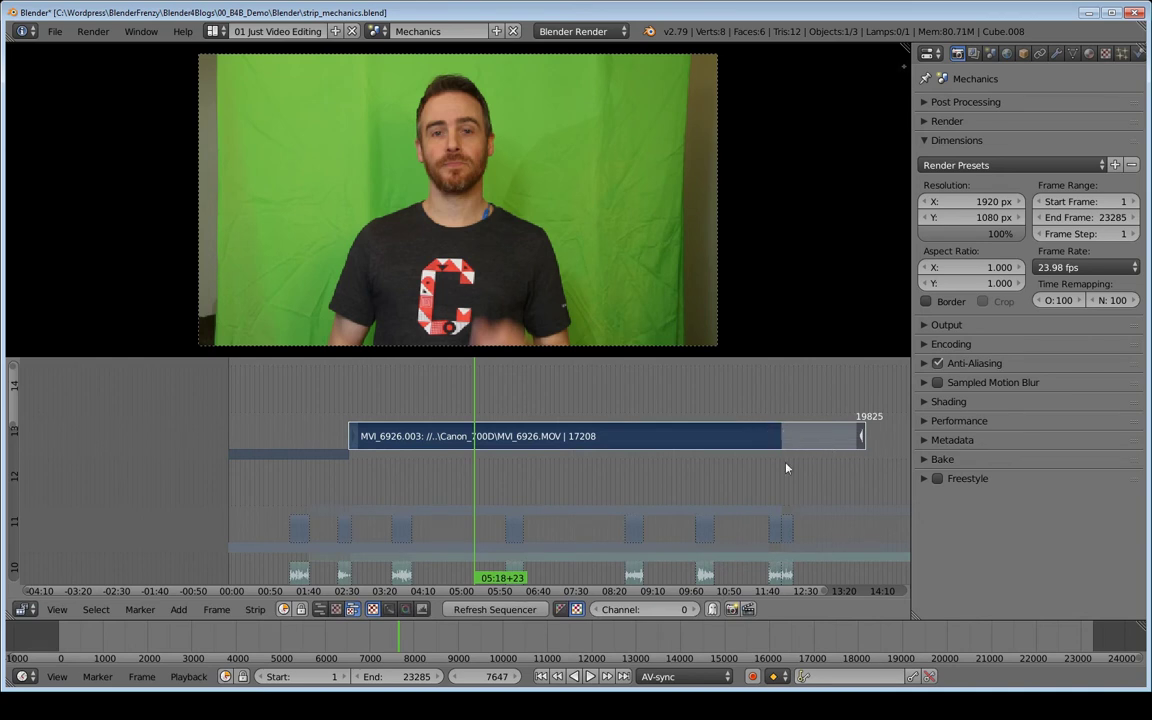
{"action": "left_click_drag", "start_coordinate": [764, 412], "coordinate": [881, 410]}
{"action": "key", "text": "alt+a"}
{"action": "left_click_drag", "start_coordinate": [854, 403], "coordinate": [634, 404]}
{"action": "left_click", "coordinate": [411, 405]}
Extend the start of the channel 13 strip back to frame -2794, and clear the strip's offsets to restore its full source length
{"action": "right_click_drag", "start_coordinate": [353, 432], "coordinate": [143, 432]}
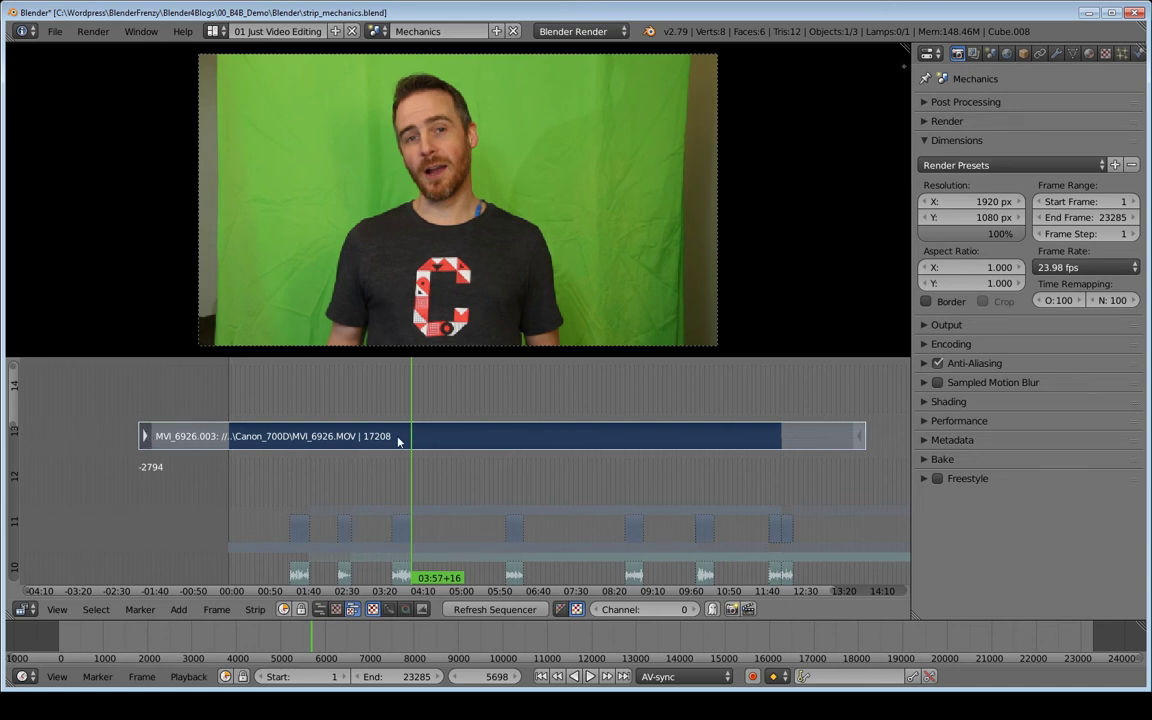
{"action": "key", "text": "alt+o"}
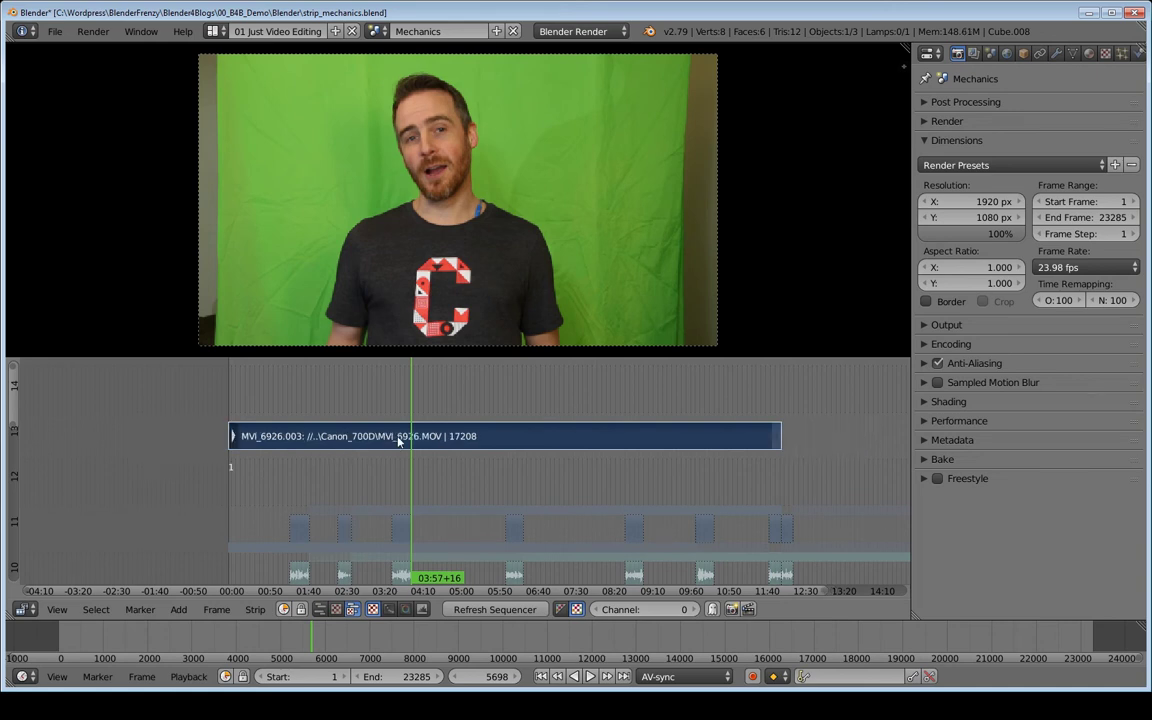
{"action": "right_click", "coordinate": [459, 444]}
Unmute the first short clip on channel 11 and move the playhead to that clip's start at frame 1905
{"action": "right_click", "coordinate": [296, 536]}
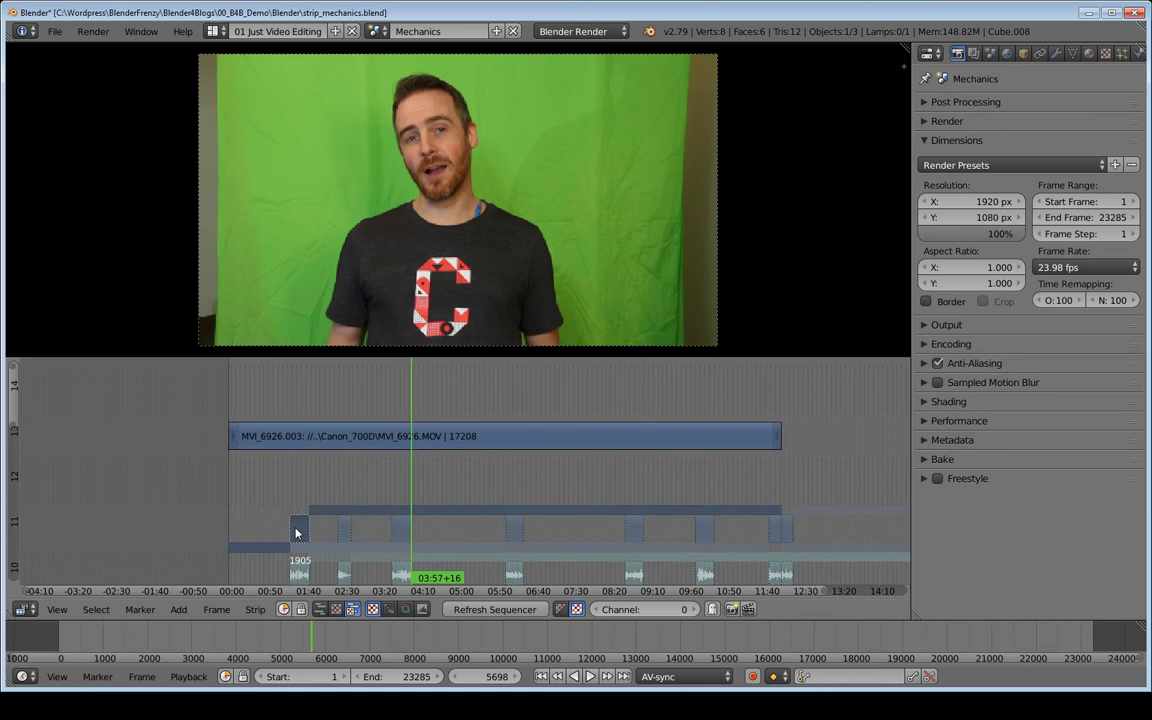
{"action": "key", "text": "alt+h"}
{"action": "left_click", "coordinate": [279, 498]}
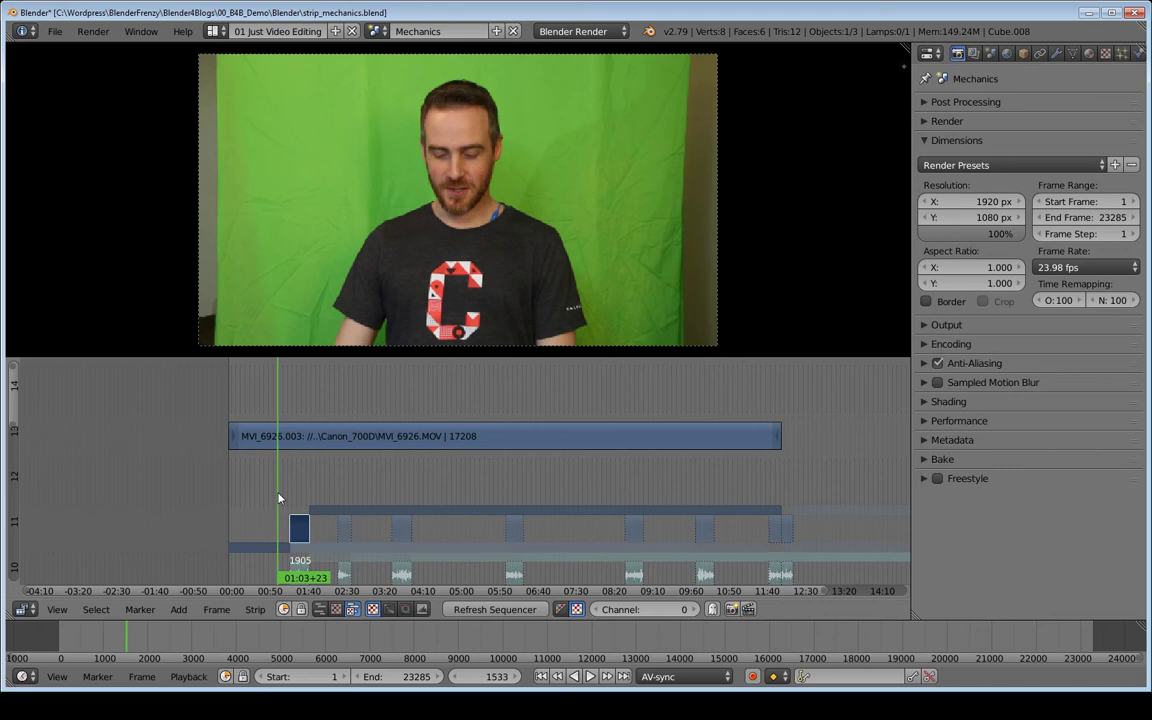
{"action": "key", "text": "Page_Up"}
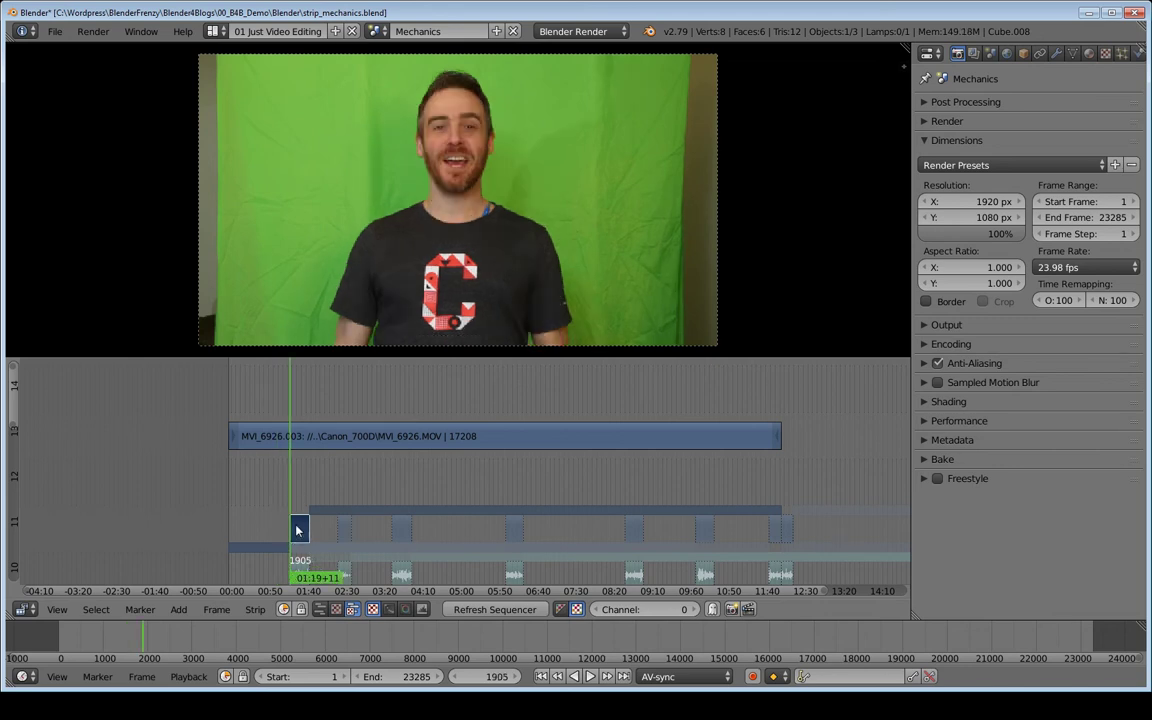
Snap the channel 13 strip's start handle to frame 1905 and its end handle to the playhead at frame 2514
{"action": "right_click", "coordinate": [233, 440]}
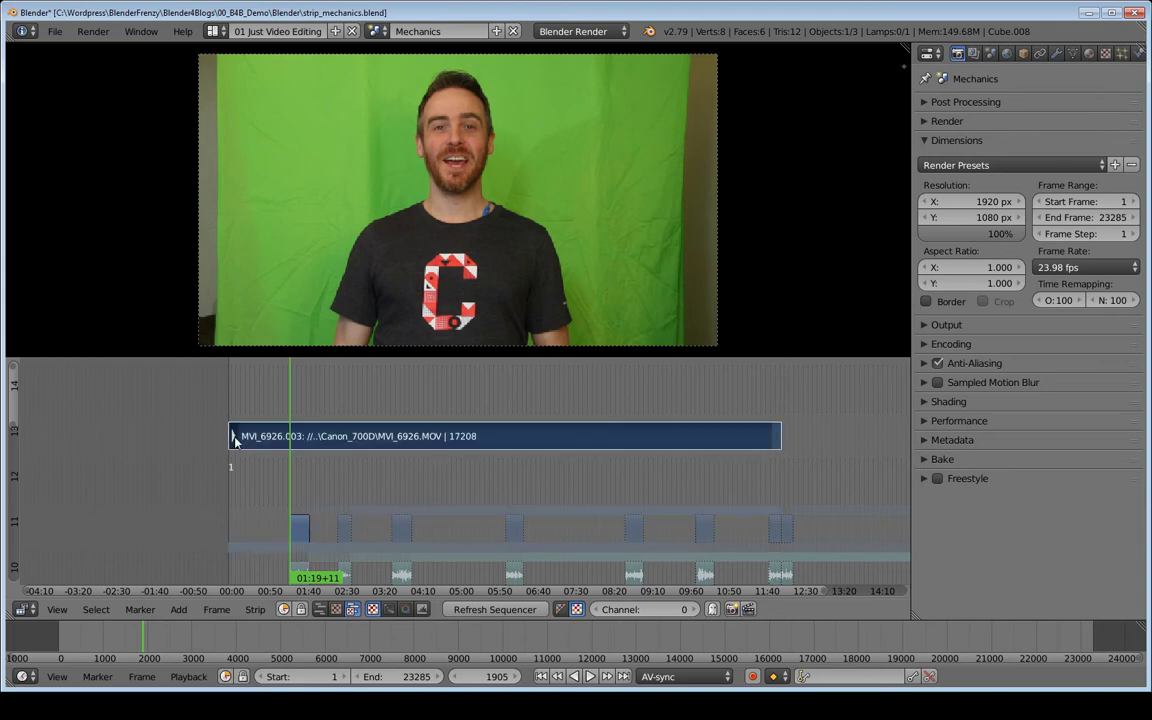
{"action": "key", "text": "shift+s"}
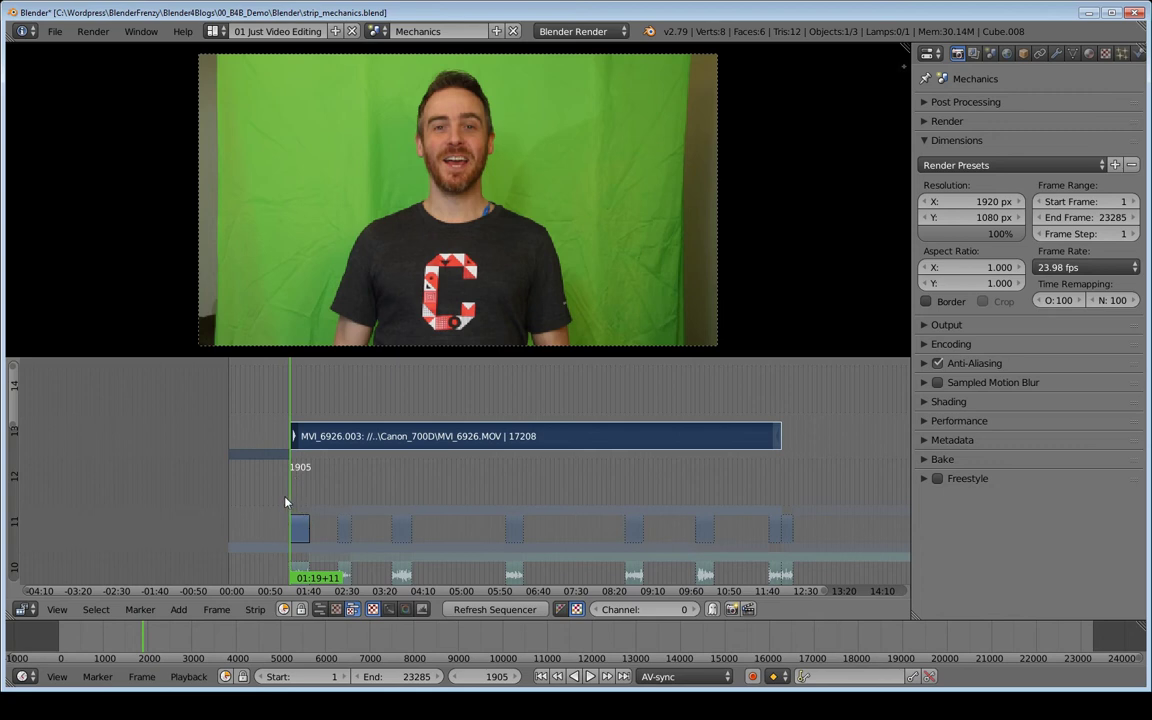
{"action": "key", "text": "Page_Up"}
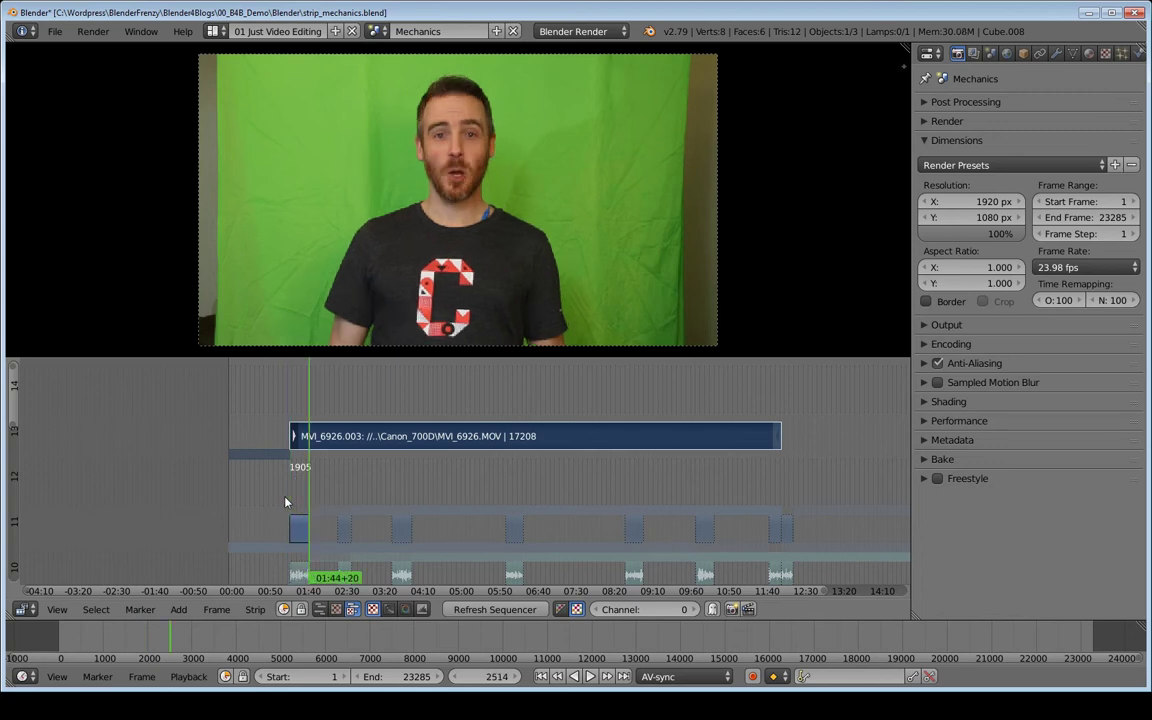
{"action": "right_click", "coordinate": [776, 446]}
{"action": "key", "text": "shift+s"}
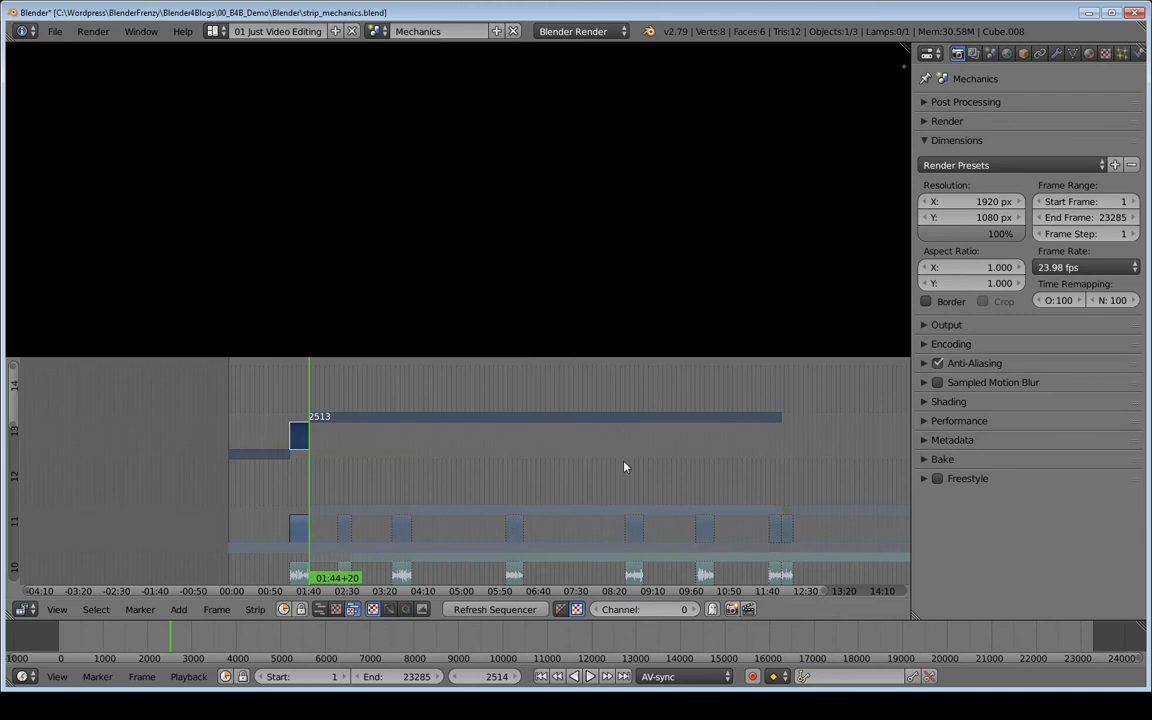
Compare the trimmed channel 13 strip with the matching channel 11 clip around frame 2241, muting the channel 13 strip
{"action": "scroll", "coordinate": [308, 496], "scroll_direction": "up", "scroll_amount": 2}
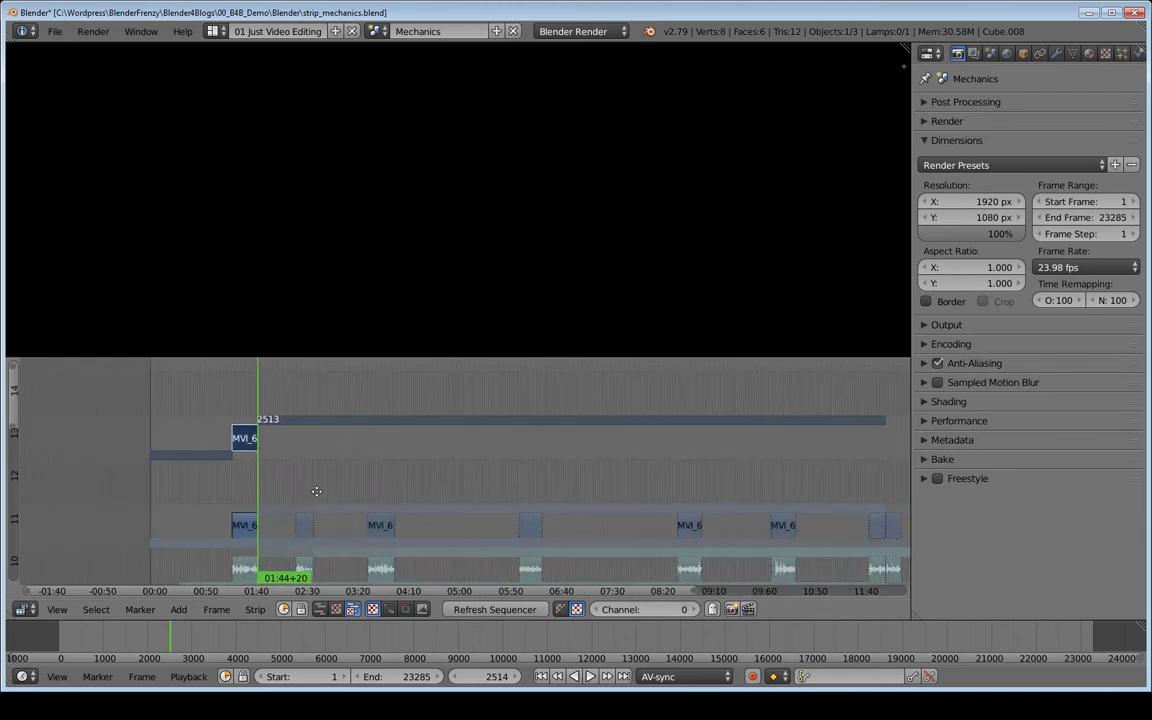
{"action": "middle_click_drag", "start_coordinate": [280, 455], "coordinate": [330, 465]}
{"action": "scroll", "coordinate": [331, 472], "scroll_direction": "down", "scroll_amount": 1}
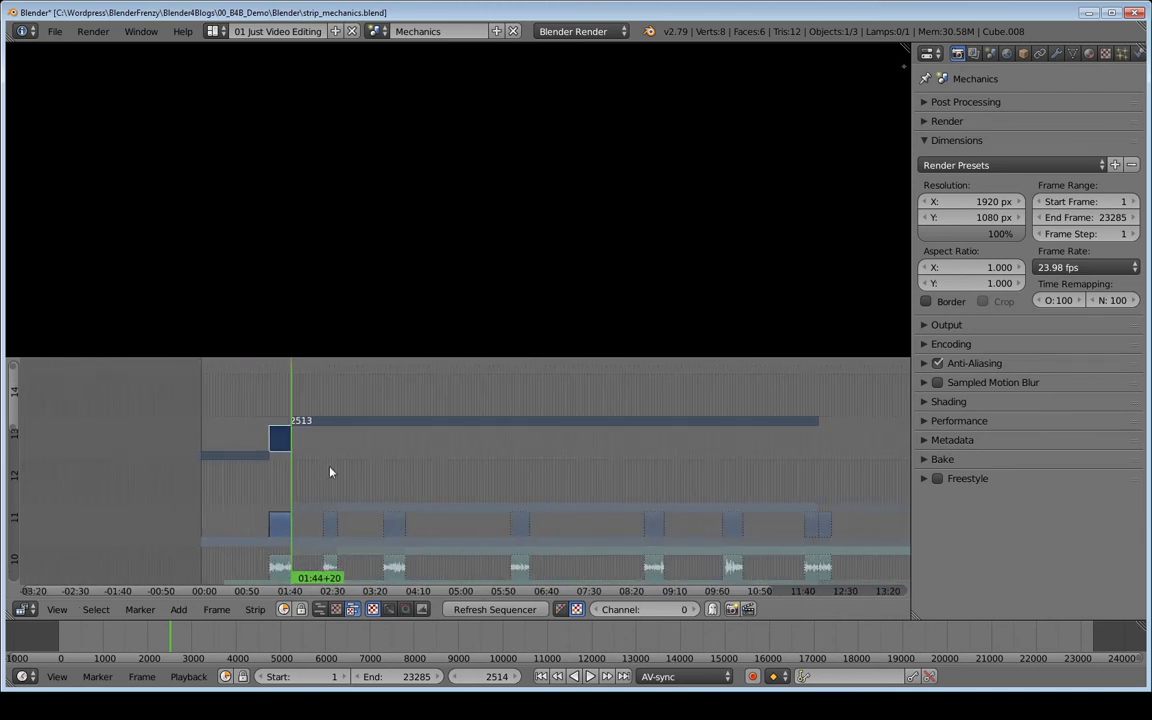
{"action": "right_click", "coordinate": [278, 522]}
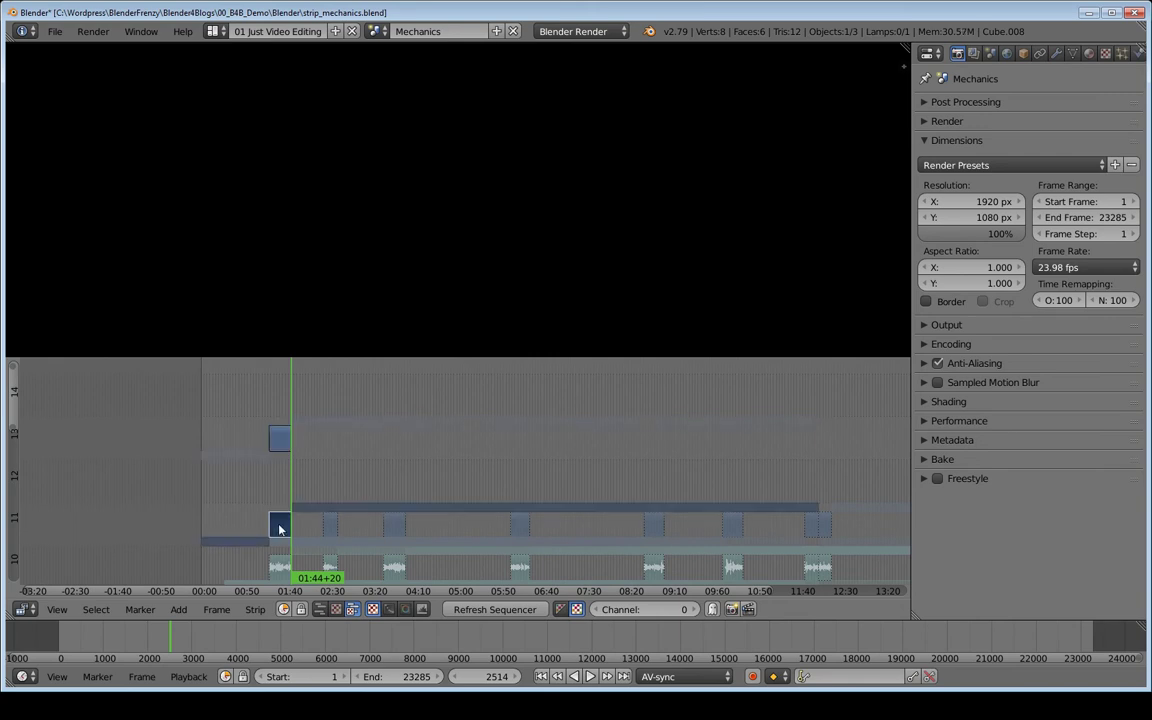
{"action": "left_click", "coordinate": [278, 430]}
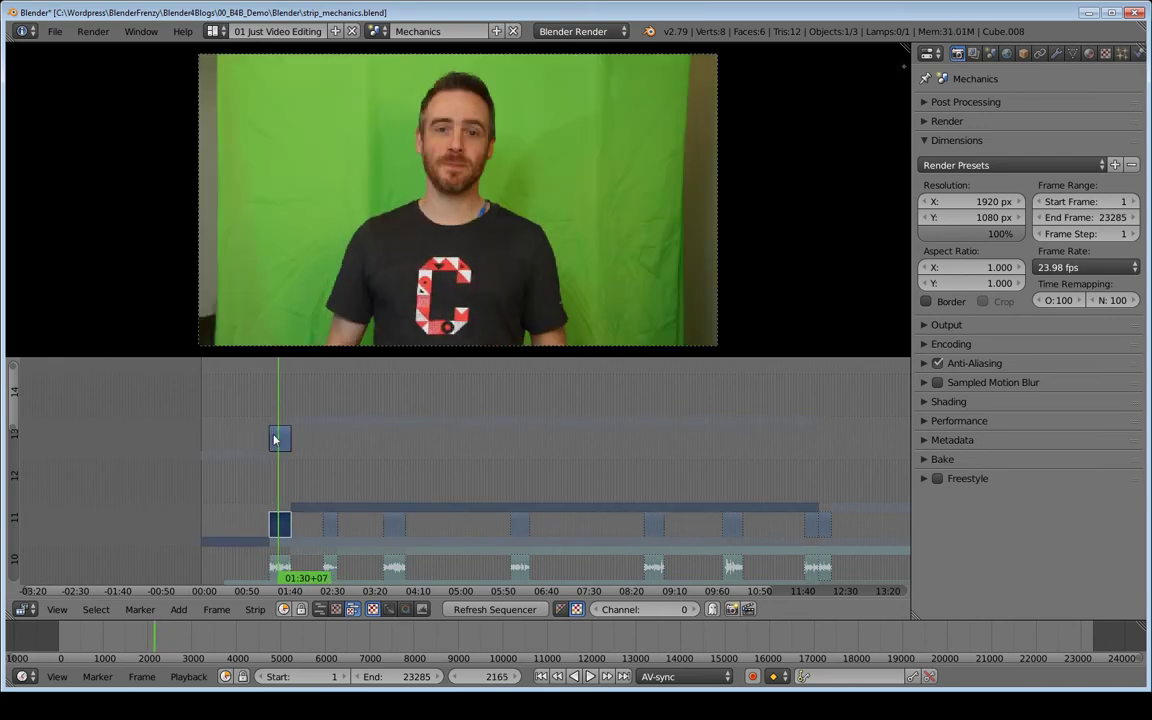
{"action": "right_click", "coordinate": [279, 443]}
{"action": "left_click", "coordinate": [281, 447]}
{"action": "key", "text": "h"}
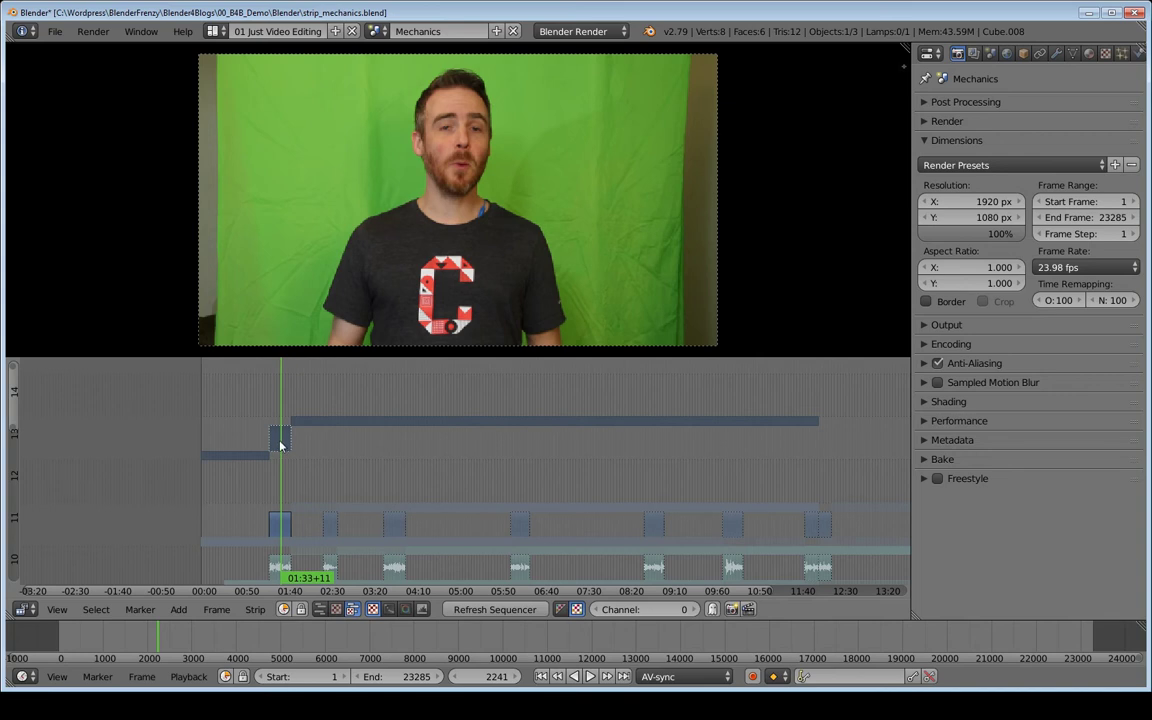
Mute the matching first clip on channel 11 and unmute the trimmed strip on channel 13
{"action": "right_click", "coordinate": [280, 525]}
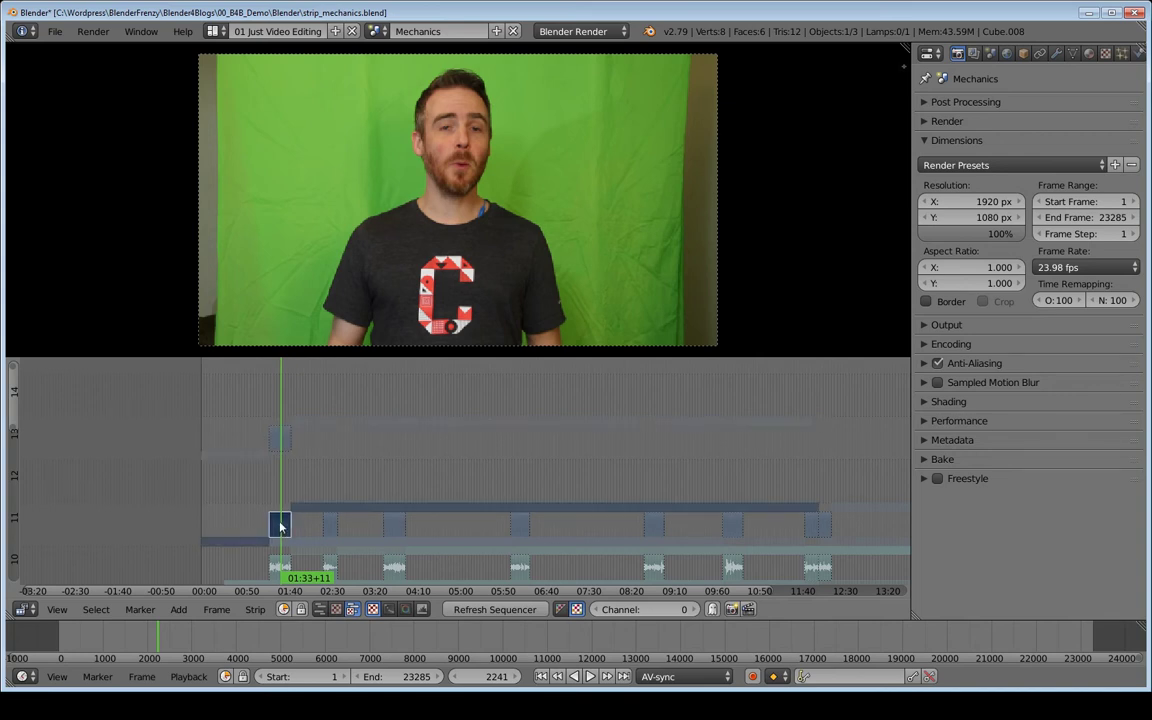
{"action": "right_click_drag", "start_coordinate": [280, 525], "coordinate": [281, 438]}
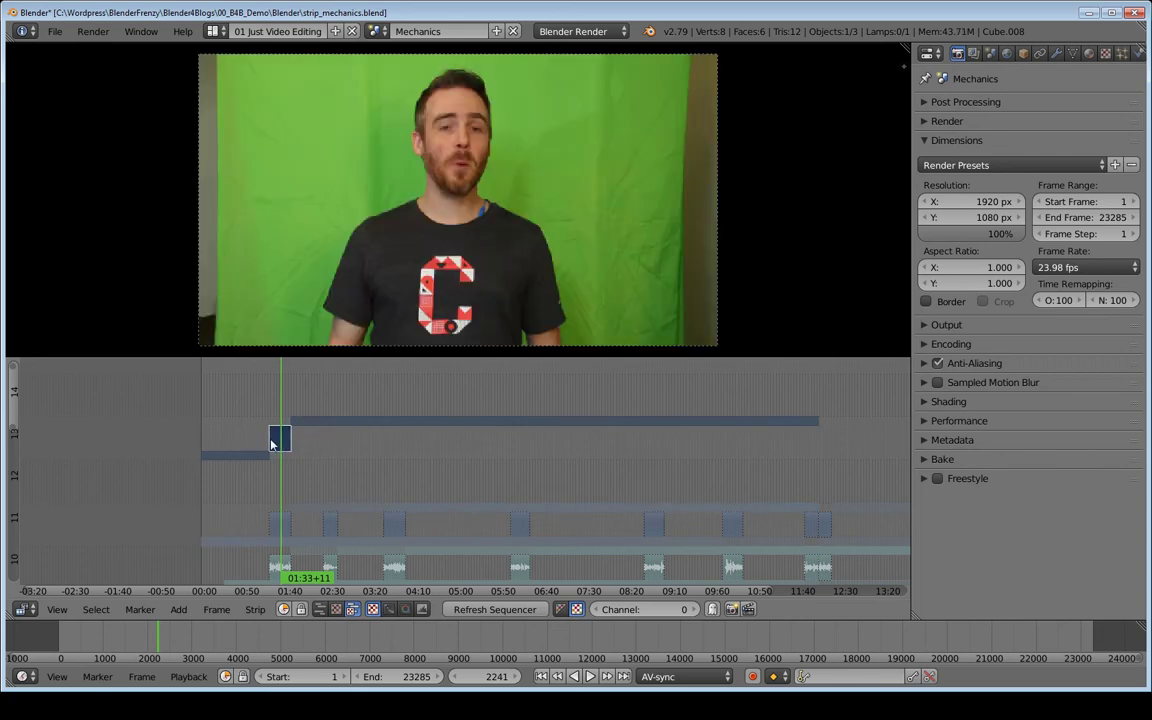
Frame the trimmed channel 13 strip closely and check its start and end handle frames against the playhead at each cut
{"action": "right_click", "coordinate": [290, 440]}
{"action": "right_click", "coordinate": [291, 442]}
{"action": "key", "text": "shift+b"}
{"action": "left_click_drag", "start_coordinate": [247, 406], "coordinate": [329, 482]}
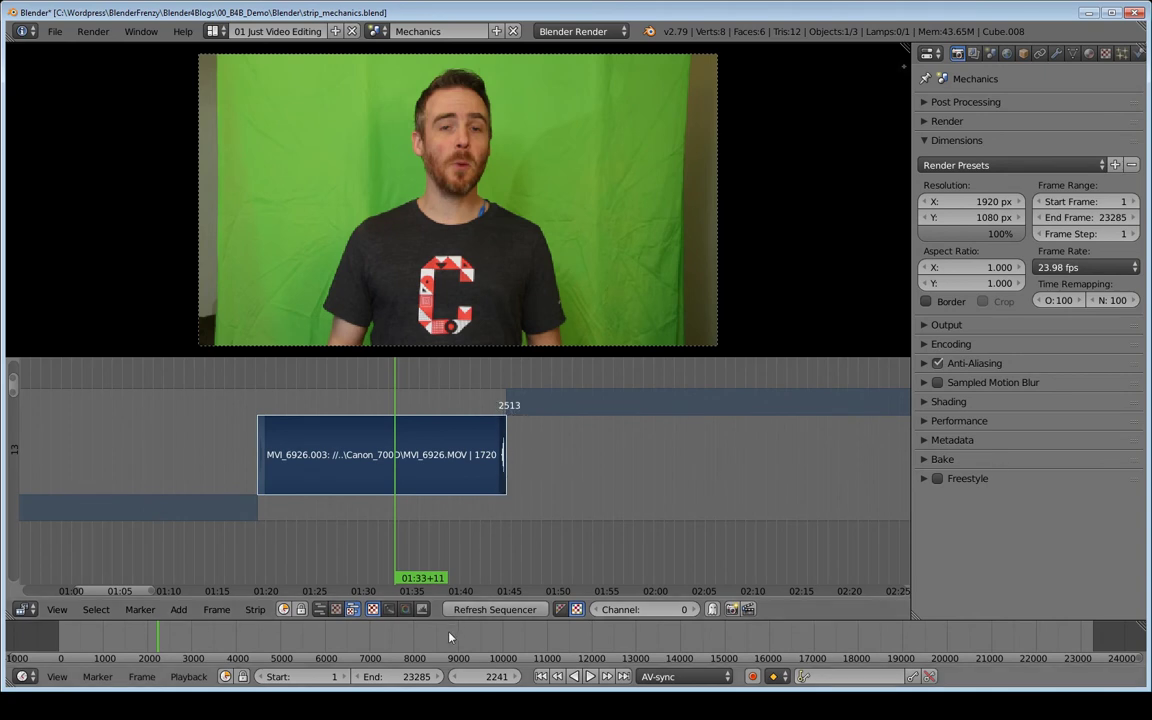
{"action": "key", "text": "Page_Up"}
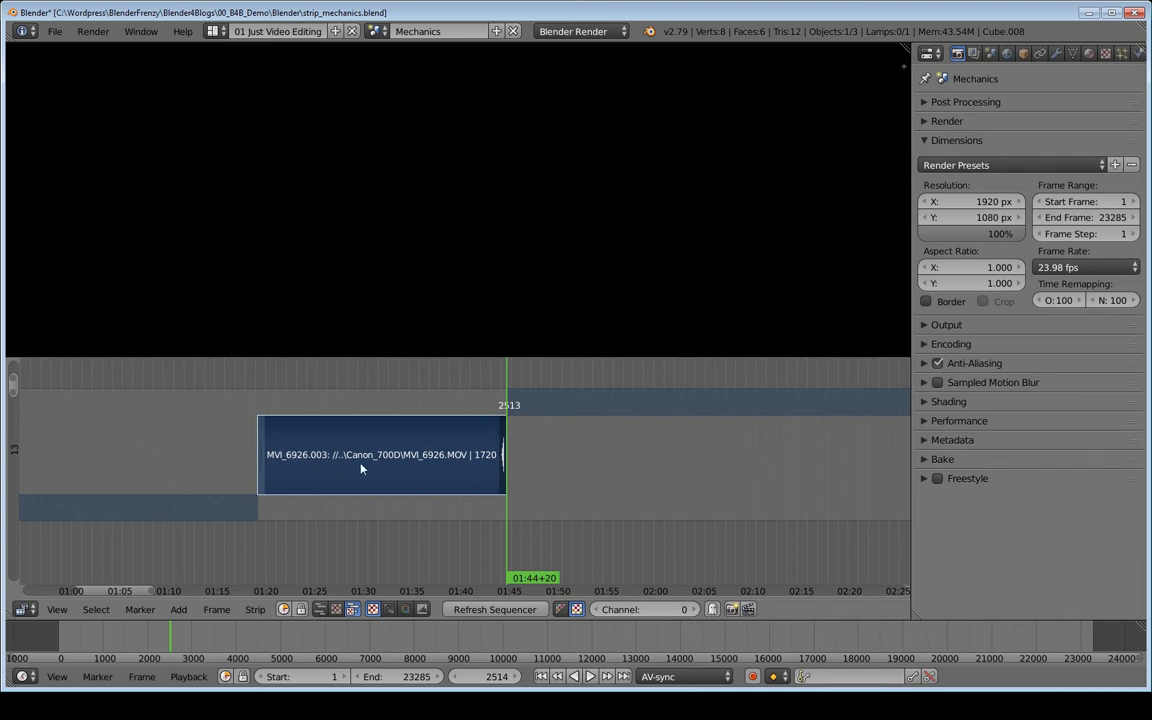
{"action": "key", "text": "Page_Down"}
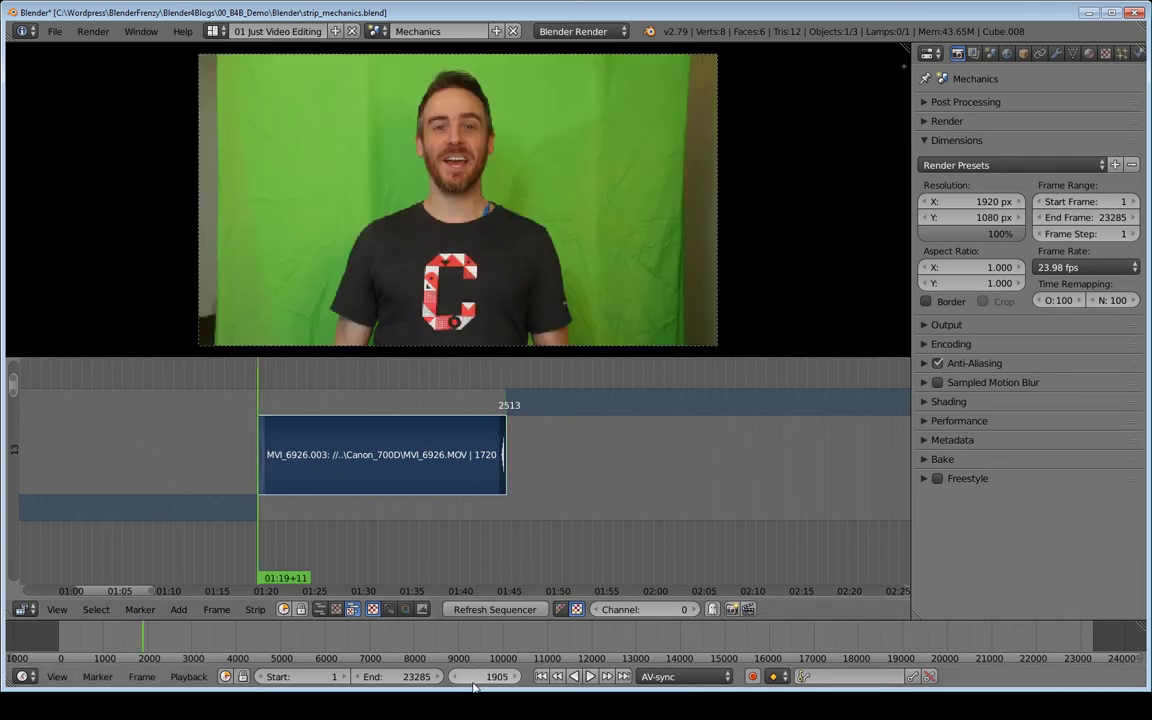
{"action": "right_click", "coordinate": [260, 446]}
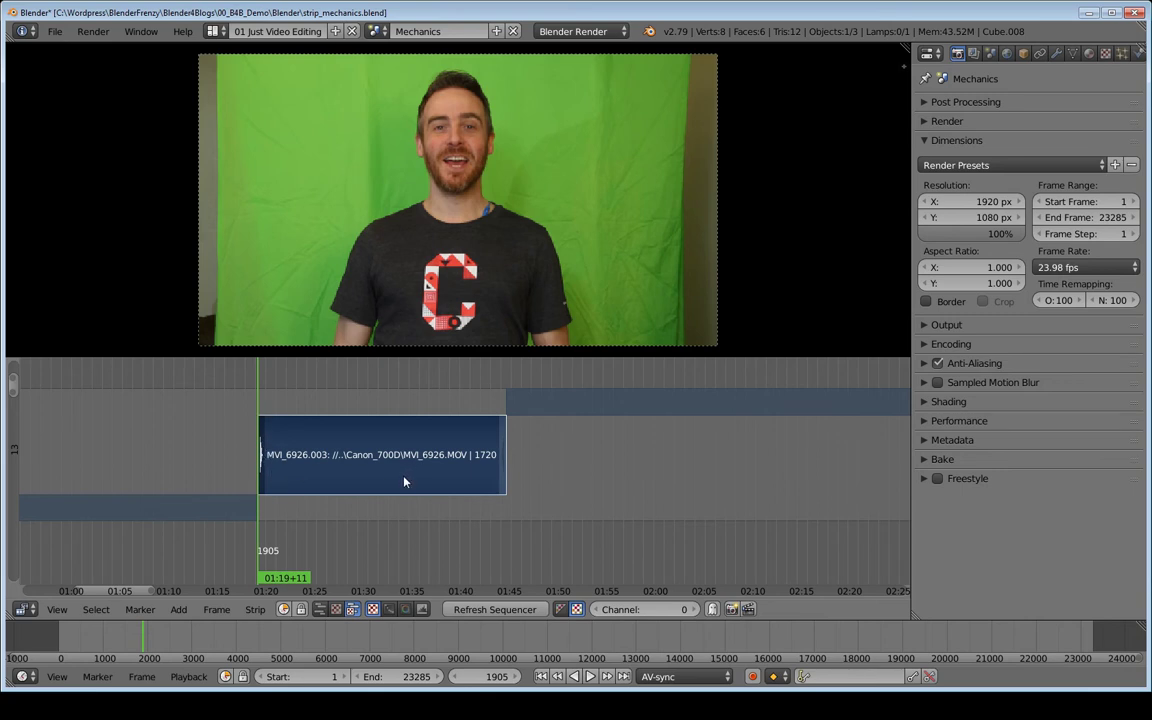
{"action": "key", "text": "Page_Up"}
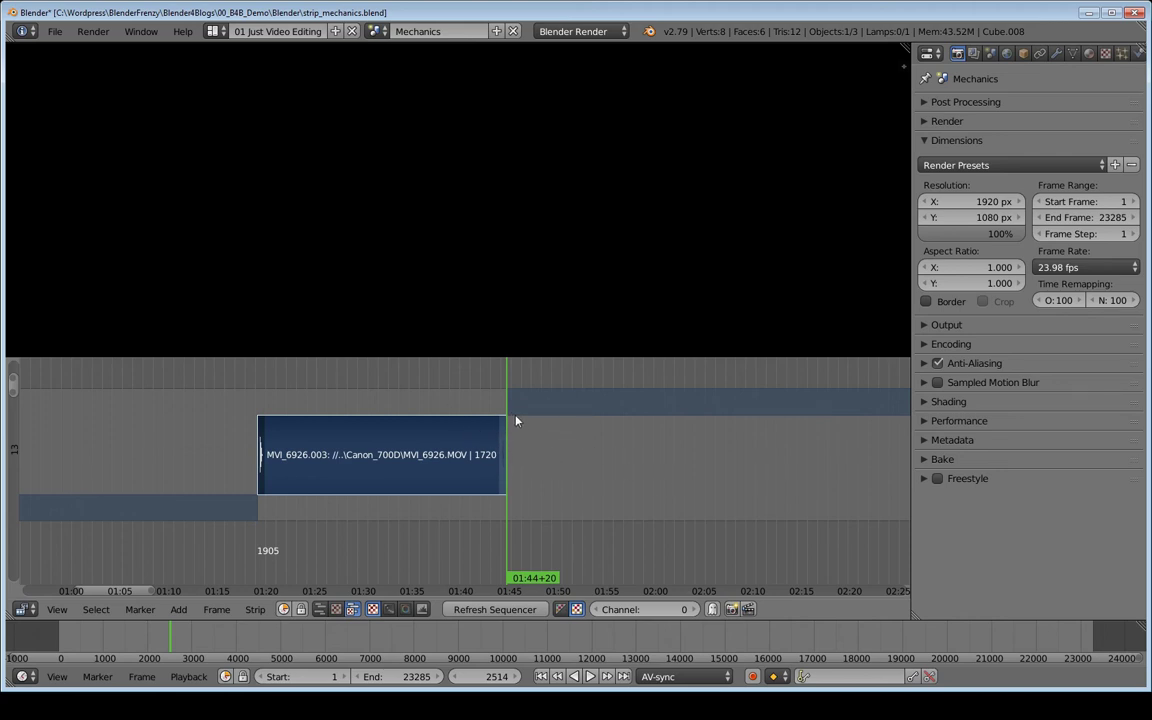
{"action": "right_click", "coordinate": [497, 478]}
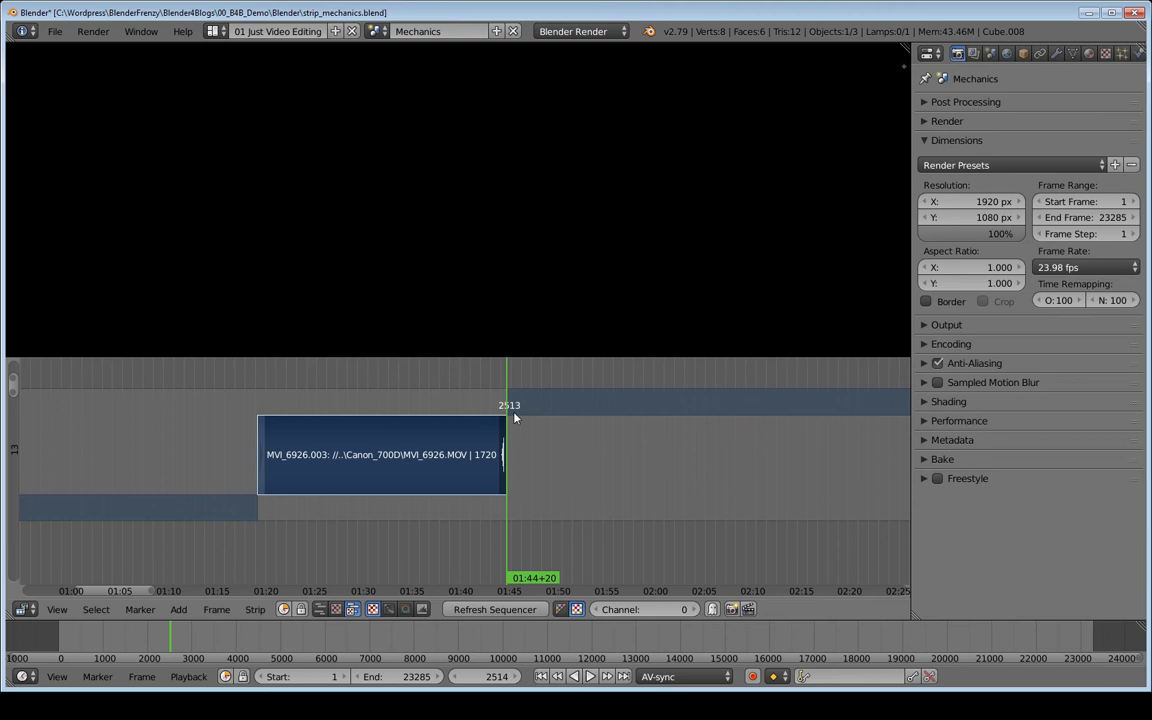
{"action": "right_click", "coordinate": [419, 455]}
{"action": "key", "text": "Page_Down"}
Try sliding the whole channel 13 strip forward, and try extending only its end handle to about frame 16307
{"action": "middle_click_drag", "start_coordinate": [553, 466], "coordinate": [357, 439], "text": "ctrl"}
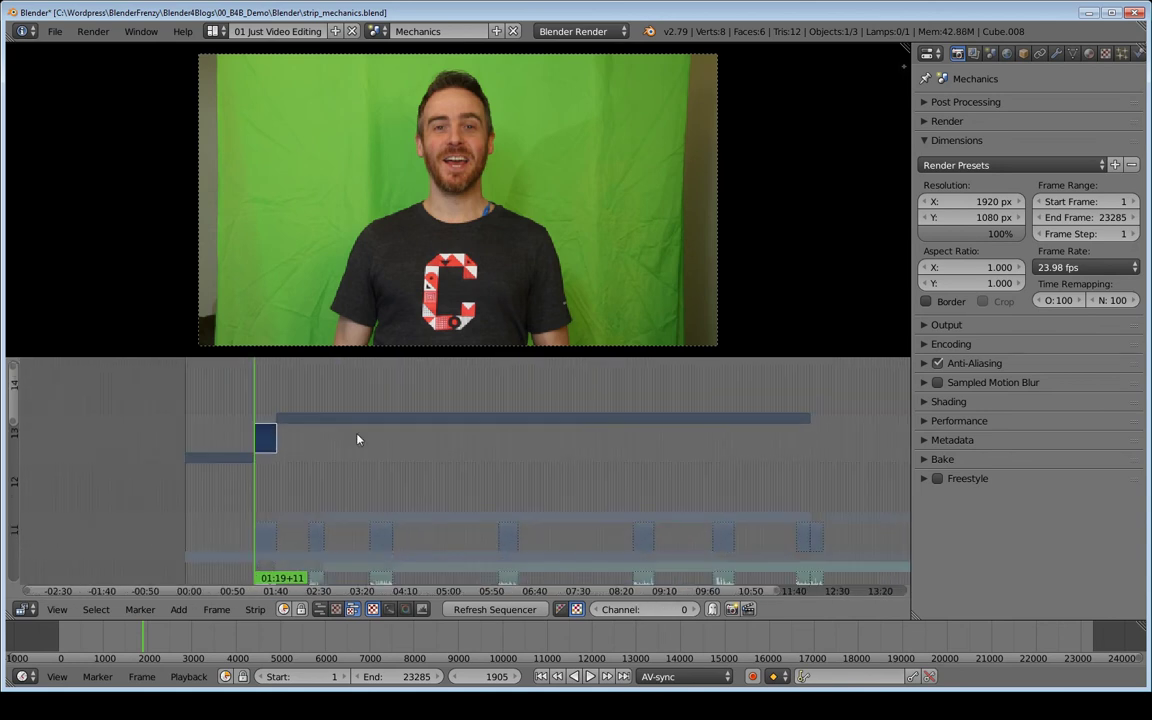
{"action": "key", "text": "s"}
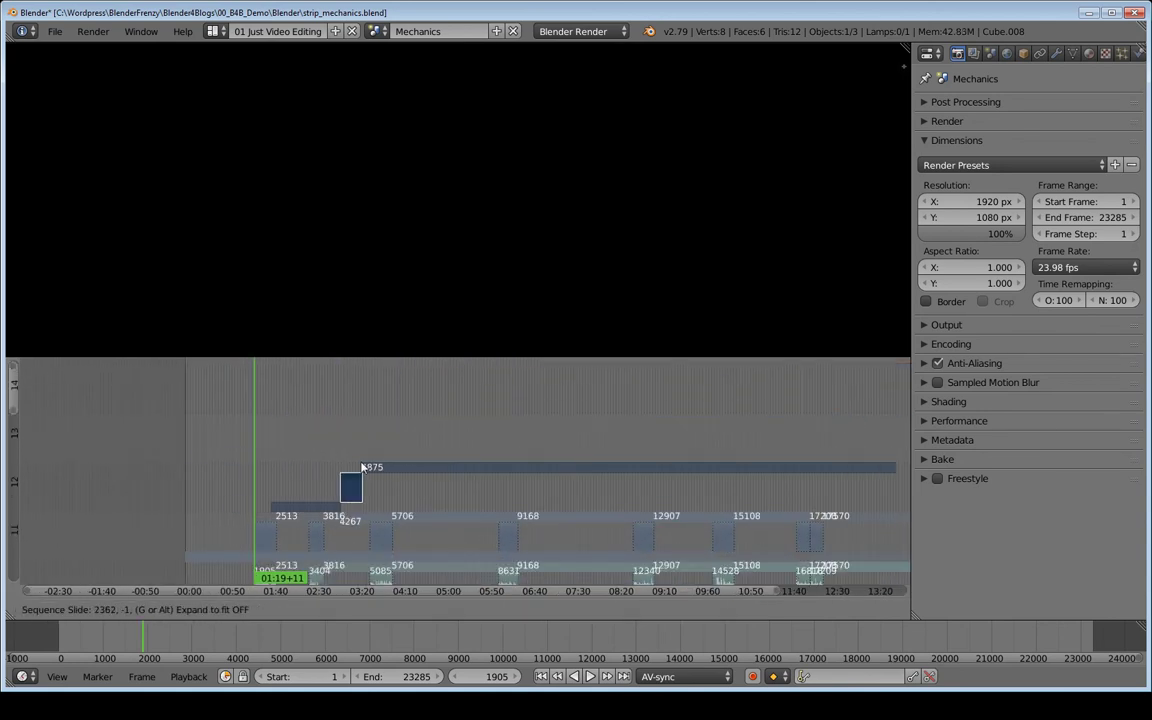
{"action": "left_click", "coordinate": [369, 425]}
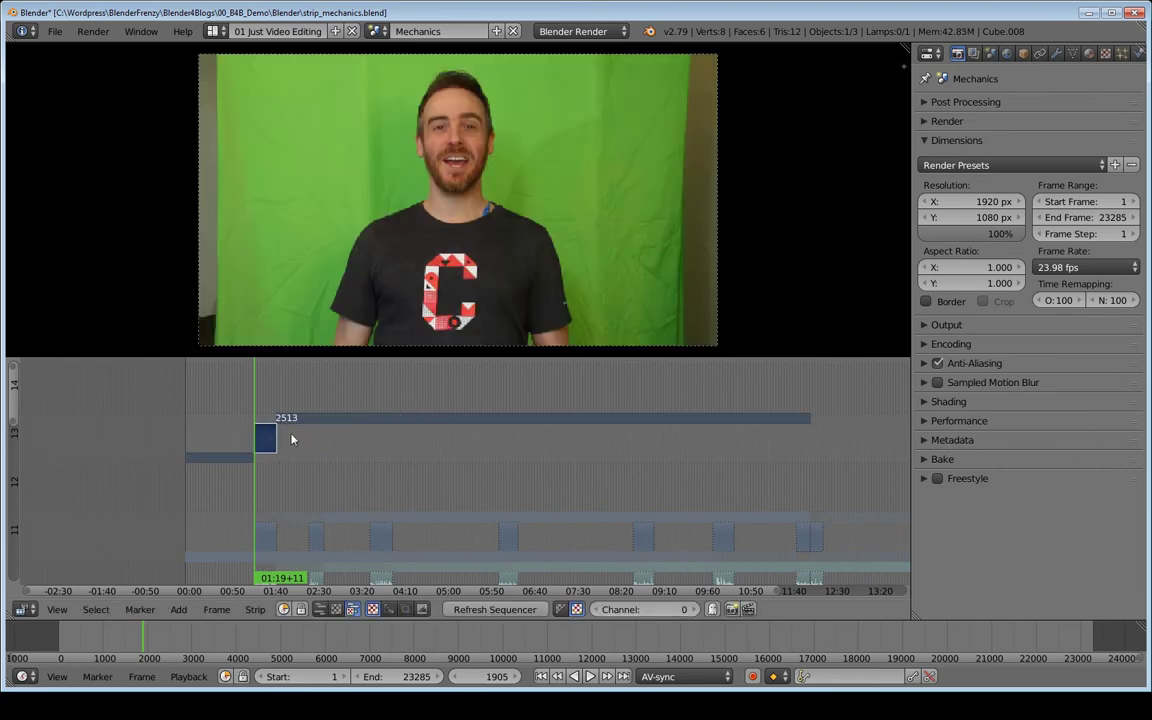
{"action": "key", "text": "g"}
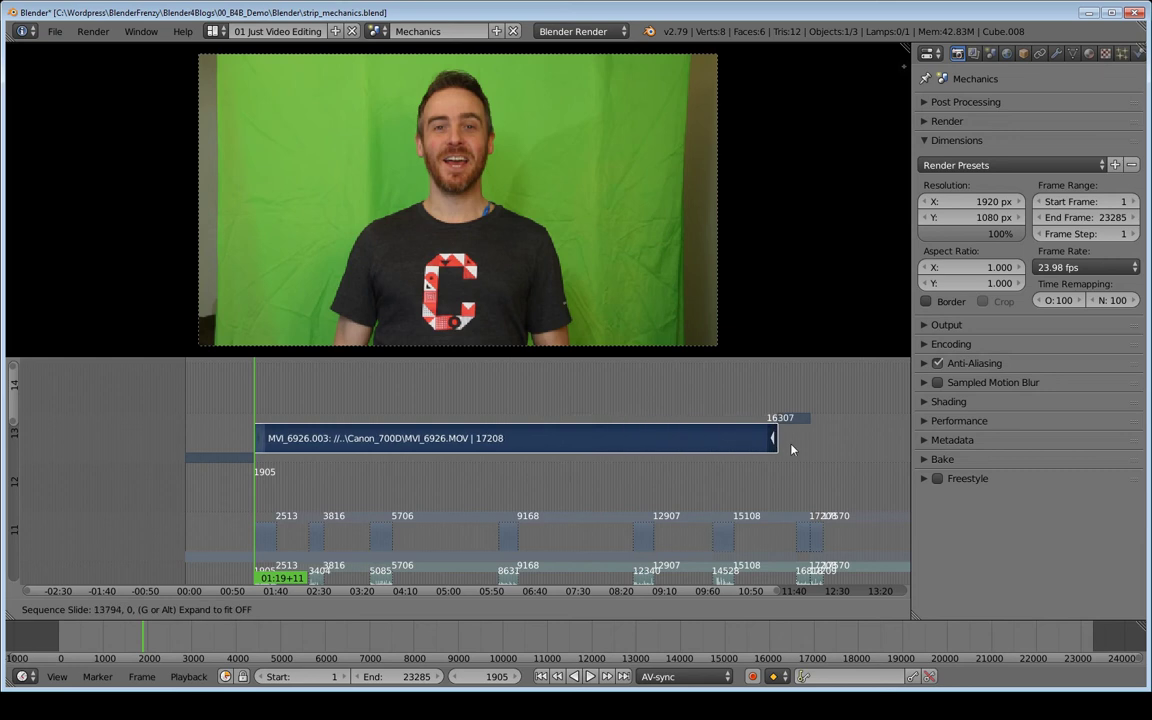
{"action": "left_click", "coordinate": [295, 455]}
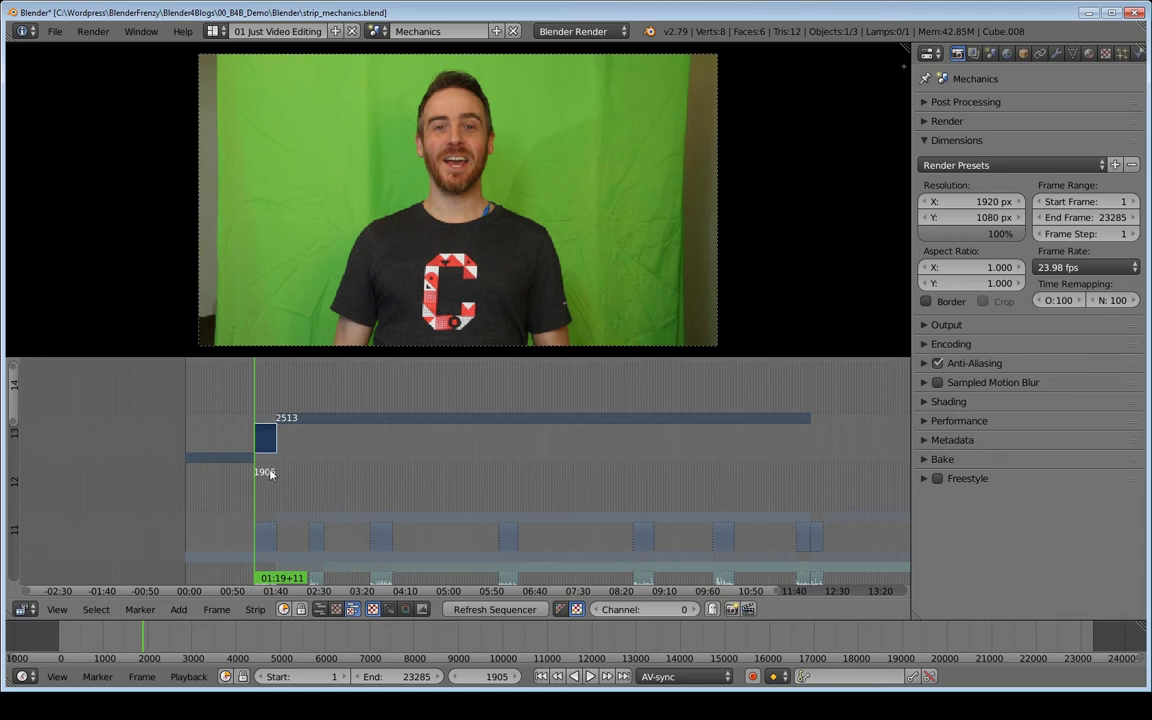
Move both handles of the channel 13 strip together to frames 10692 and 11300, preview that footage, and return the strip to frame 1905
{"action": "key", "text": "g"}
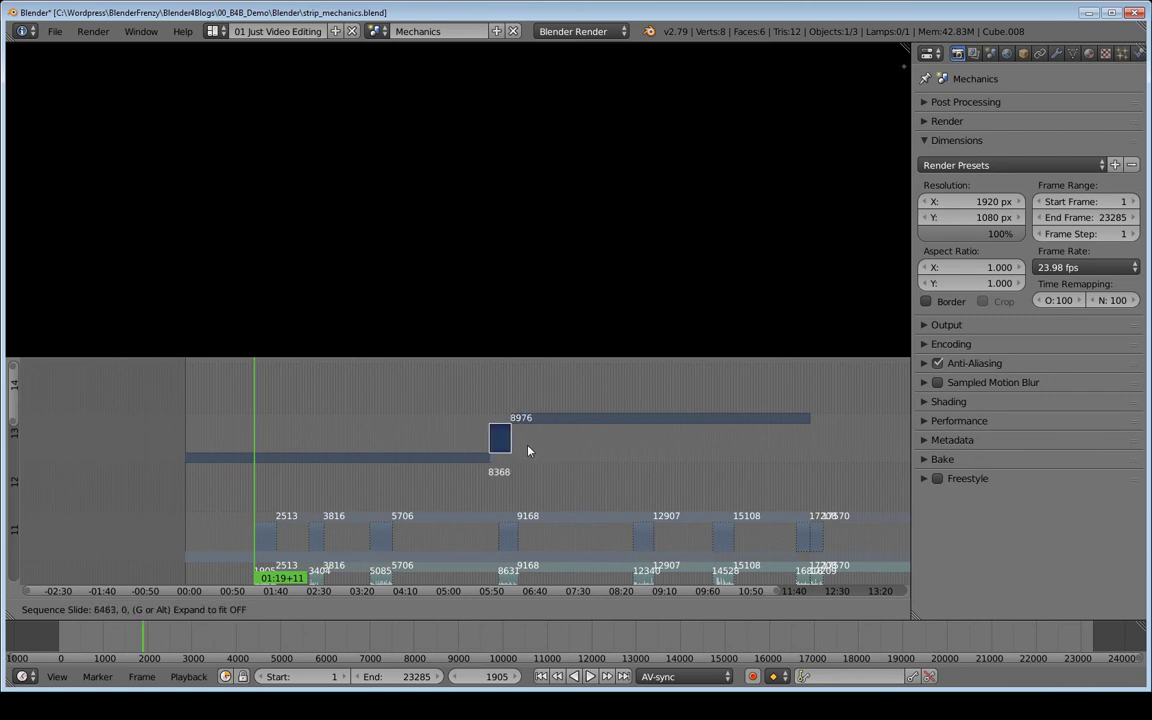
{"action": "left_click", "coordinate": [612, 463]}
{"action": "left_click_drag", "start_coordinate": [555, 411], "coordinate": [573, 405]}
{"action": "key", "text": "alt+a"}
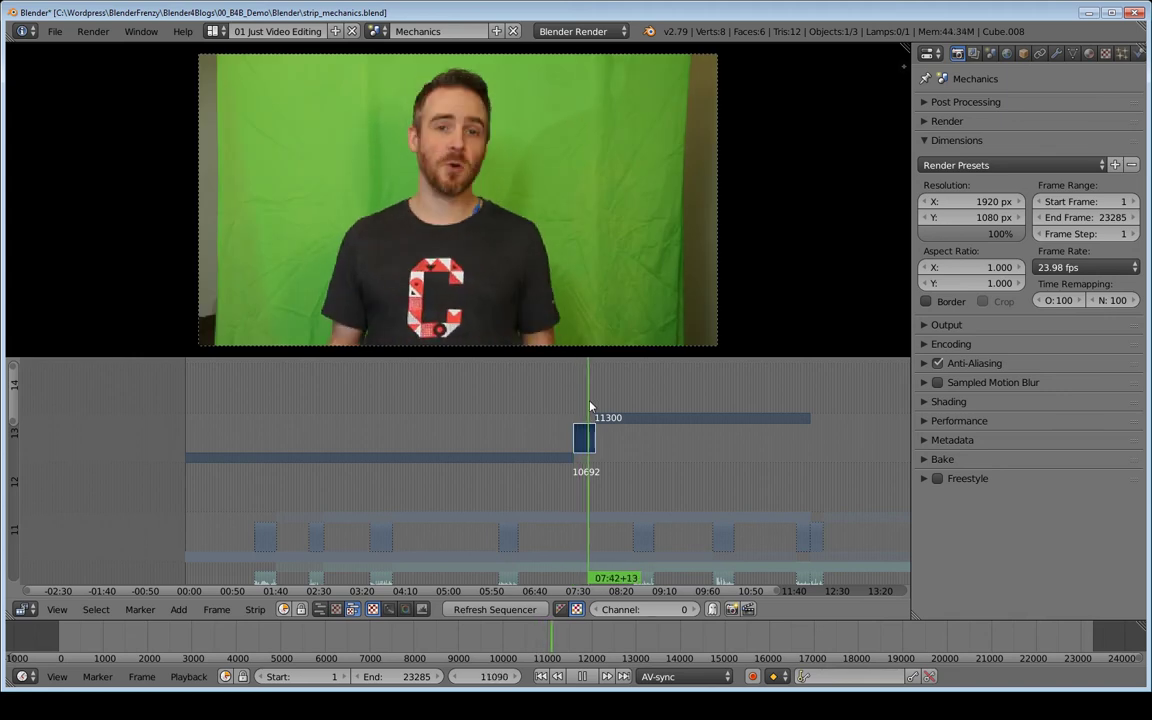
{"action": "key", "text": "Escape"}
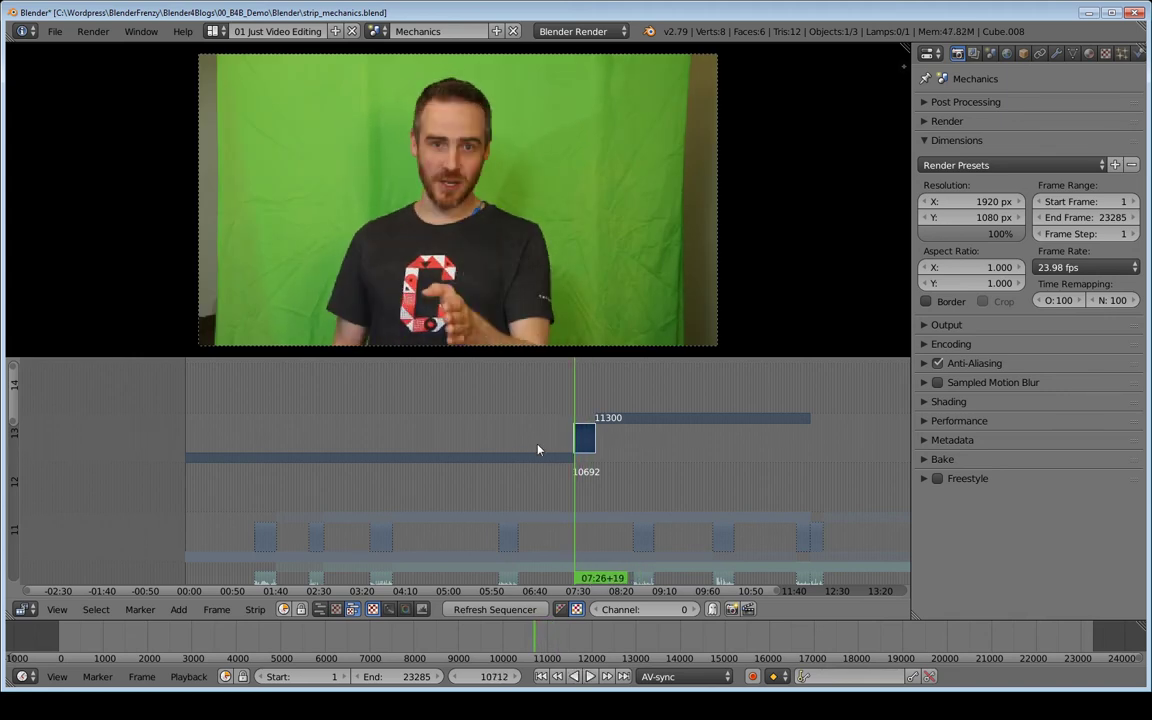
{"action": "key", "text": "g"}
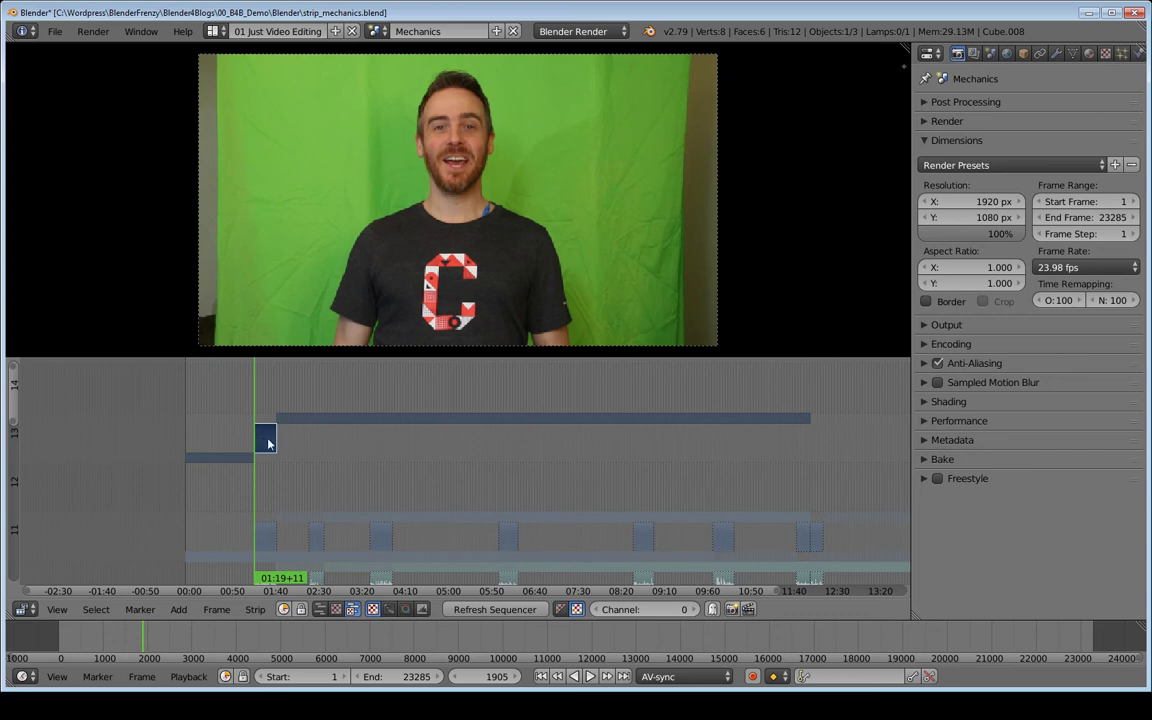
Try moving the channel 13 strip together with its hidden source footage forward to start at about frame 9010
{"action": "right_click", "coordinate": [277, 437]}
{"action": "right_click", "coordinate": [256, 437], "text": "shift"}
{"action": "key", "text": "g"}
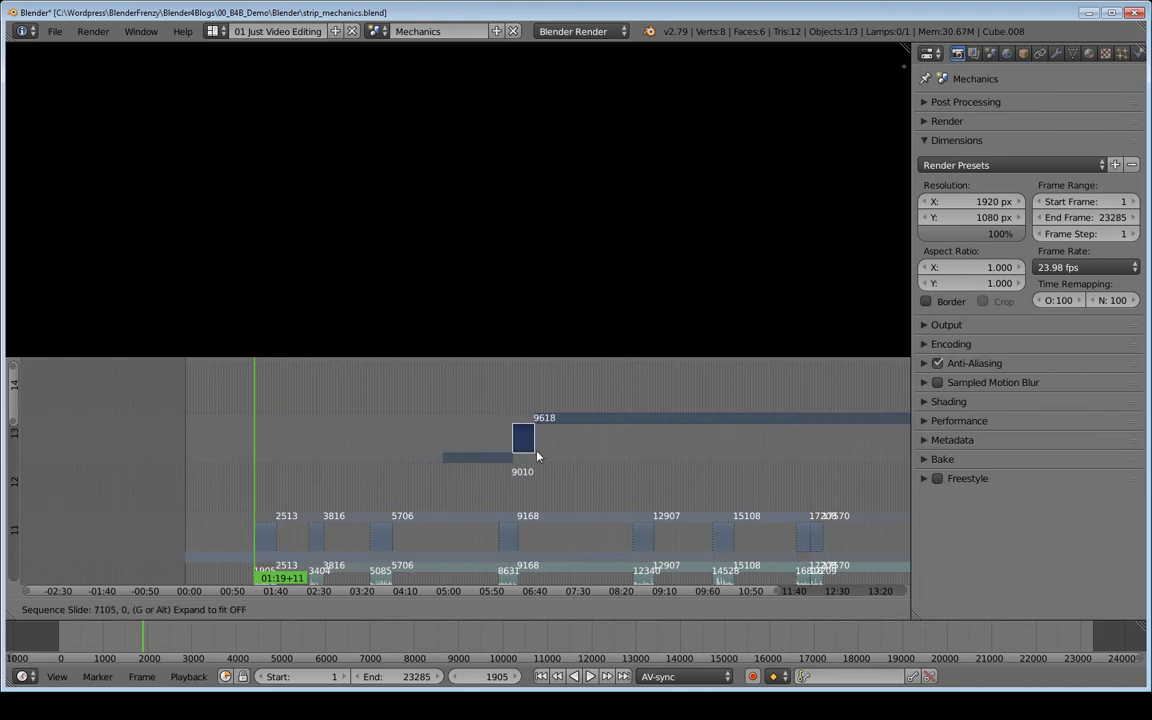
{"action": "key", "text": "Escape"}
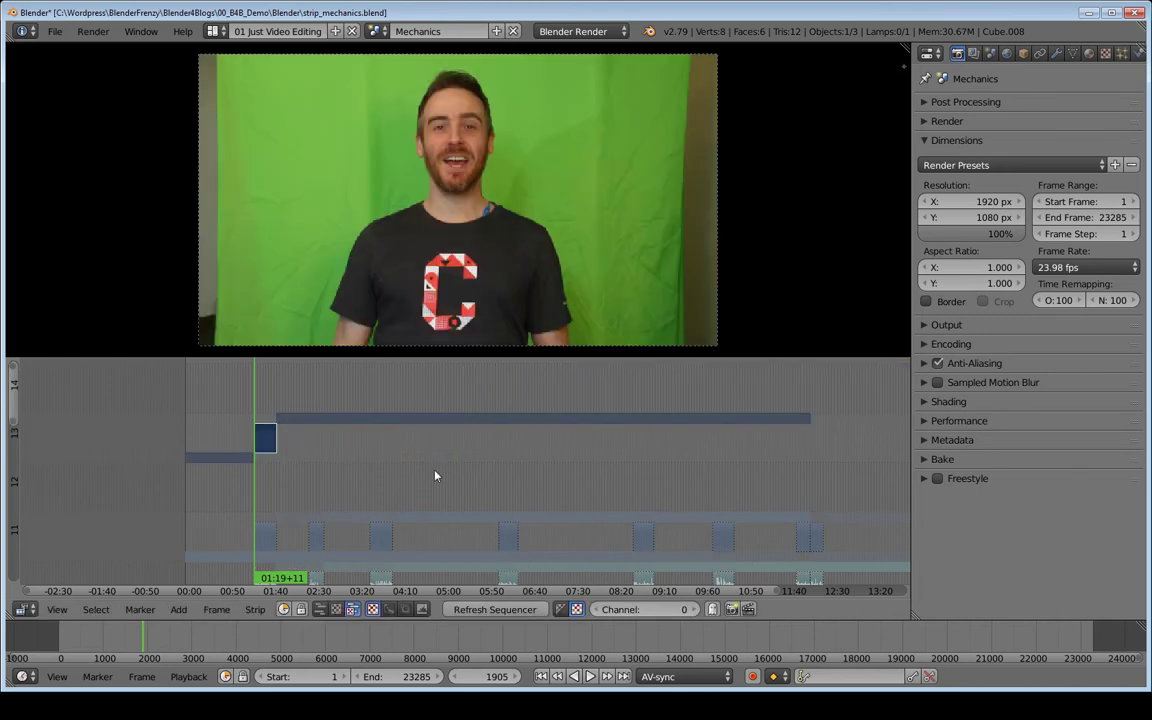
Try moving both handles of the channel 13 strip together to frames 11467 and 12075, and clear the strip's offsets
{"action": "right_click", "coordinate": [274, 440]}
{"action": "right_click", "coordinate": [256, 439], "text": "shift"}
{"action": "key", "text": "g"}
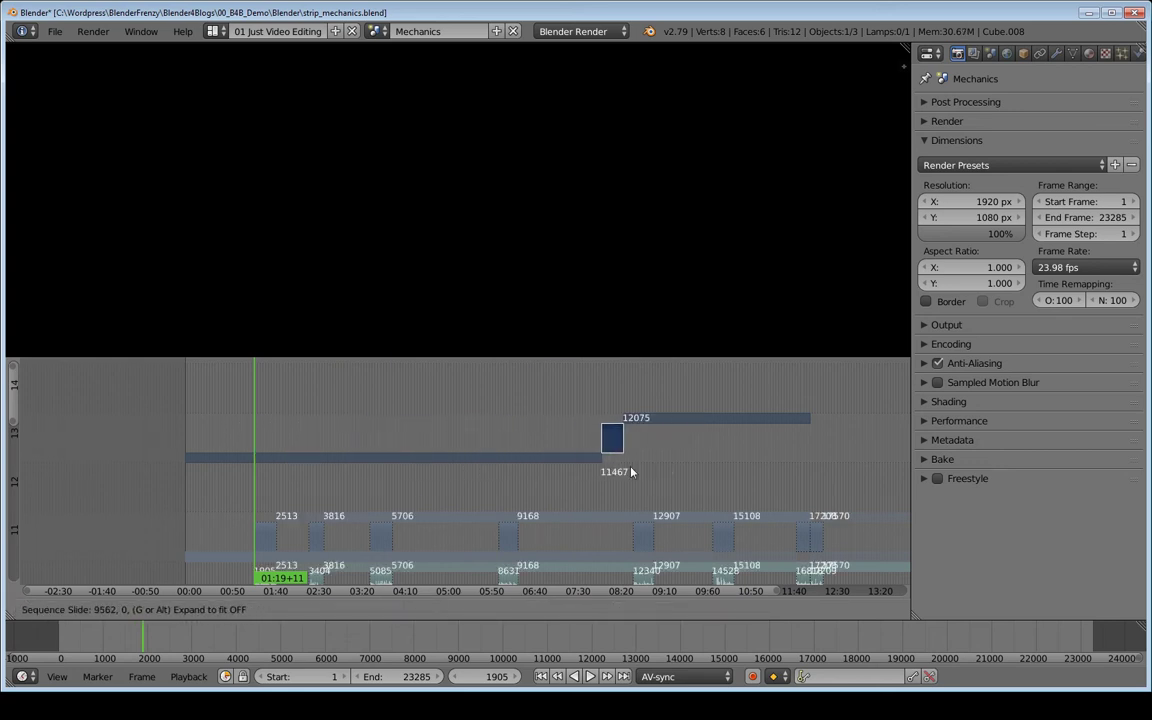
{"action": "key", "text": "Escape"}
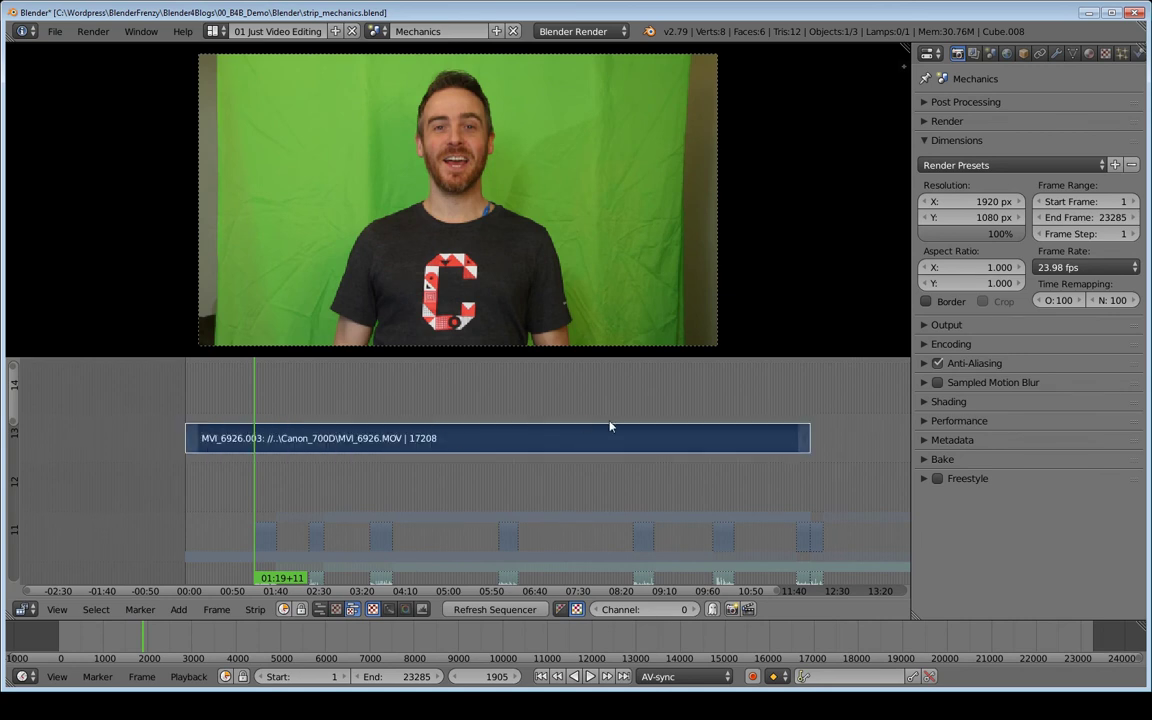
Cut the full-length channel 13 strip in two at frame 10239
{"action": "left_click", "coordinate": [557, 420]}
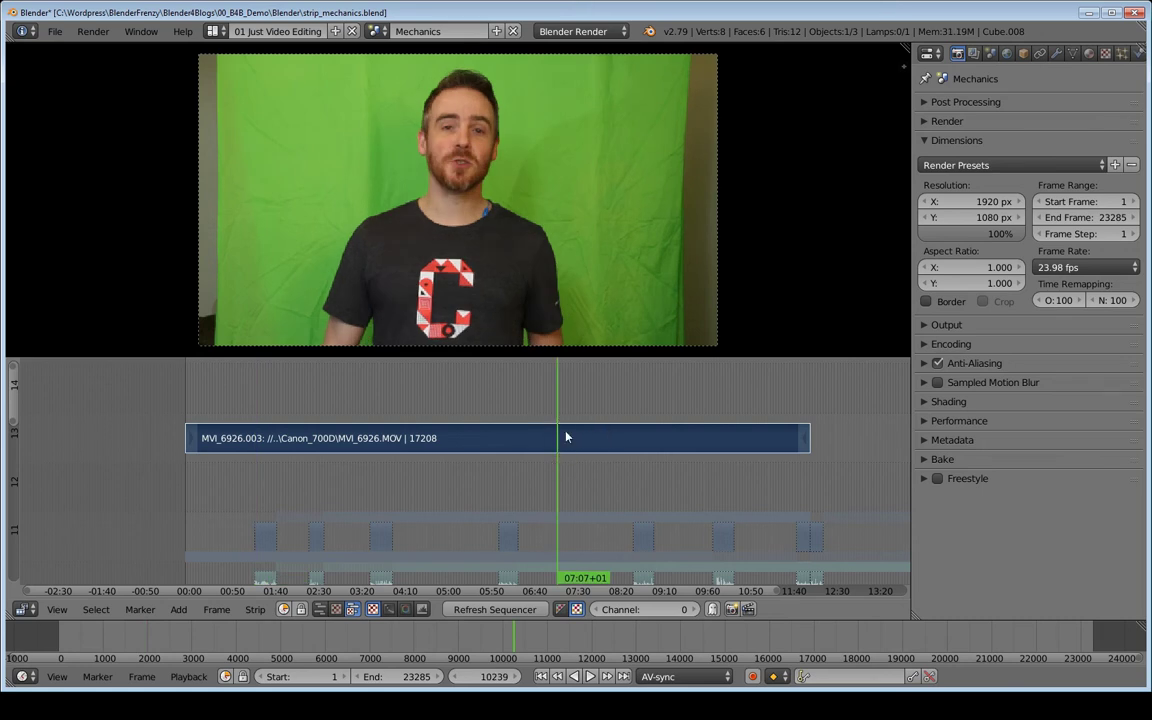
{"action": "key", "text": "k"}
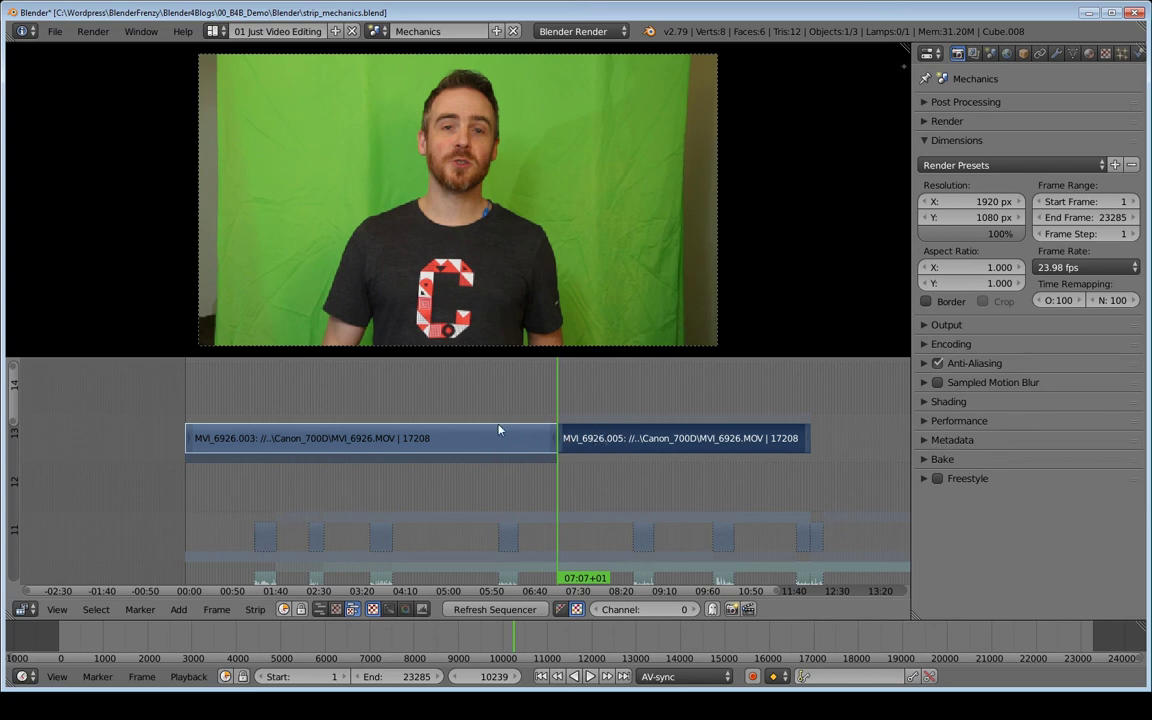
{"action": "middle_click_drag", "start_coordinate": [533, 442], "coordinate": [487, 463]}
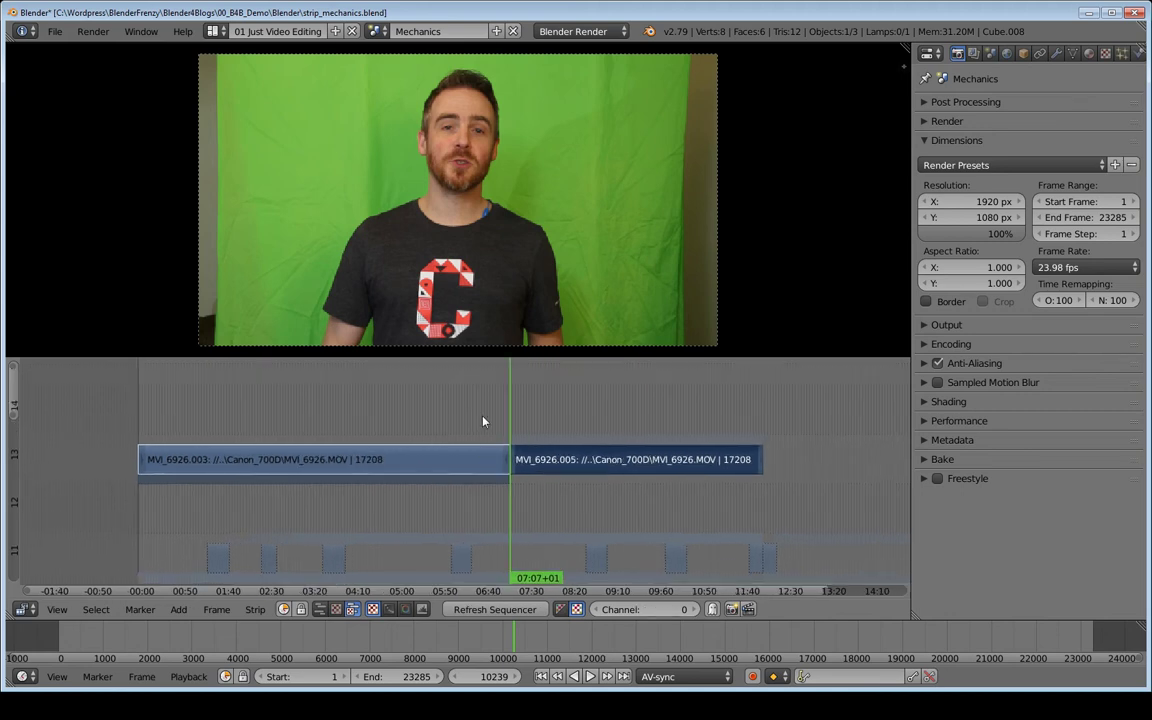
Move the second half of the cut strip straight up to channel 15, keeping its frame position
{"action": "right_click", "coordinate": [513, 461]}
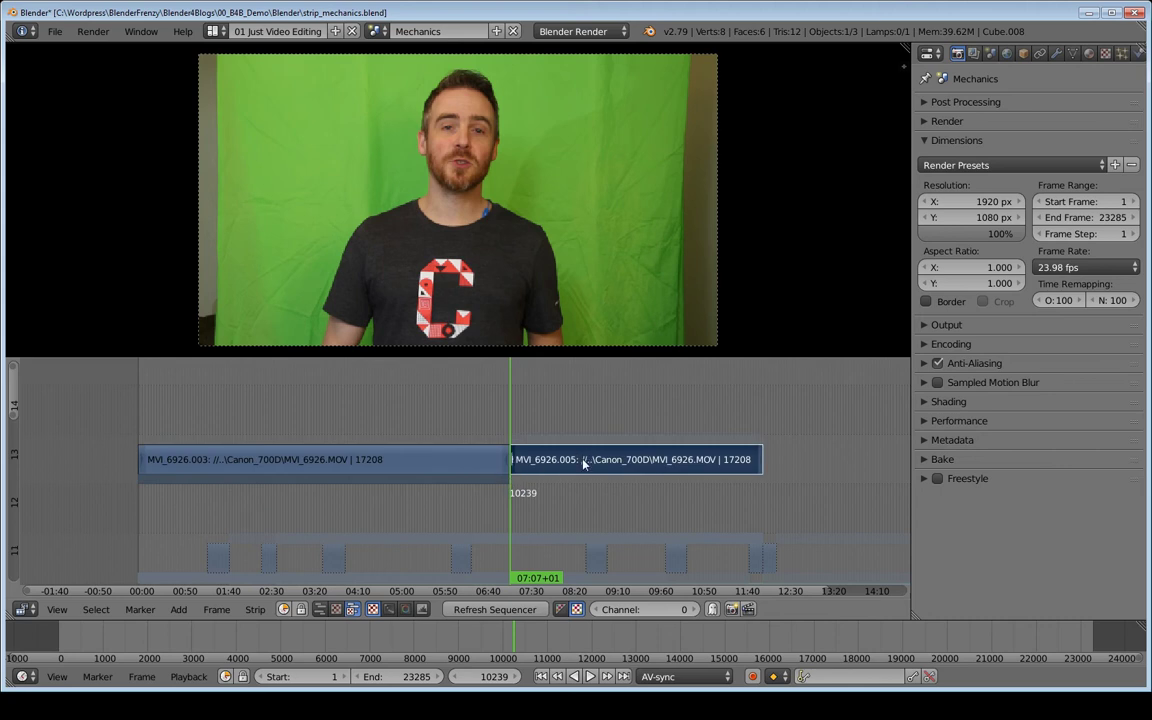
{"action": "key", "text": "g"}
{"action": "key", "text": "y"}
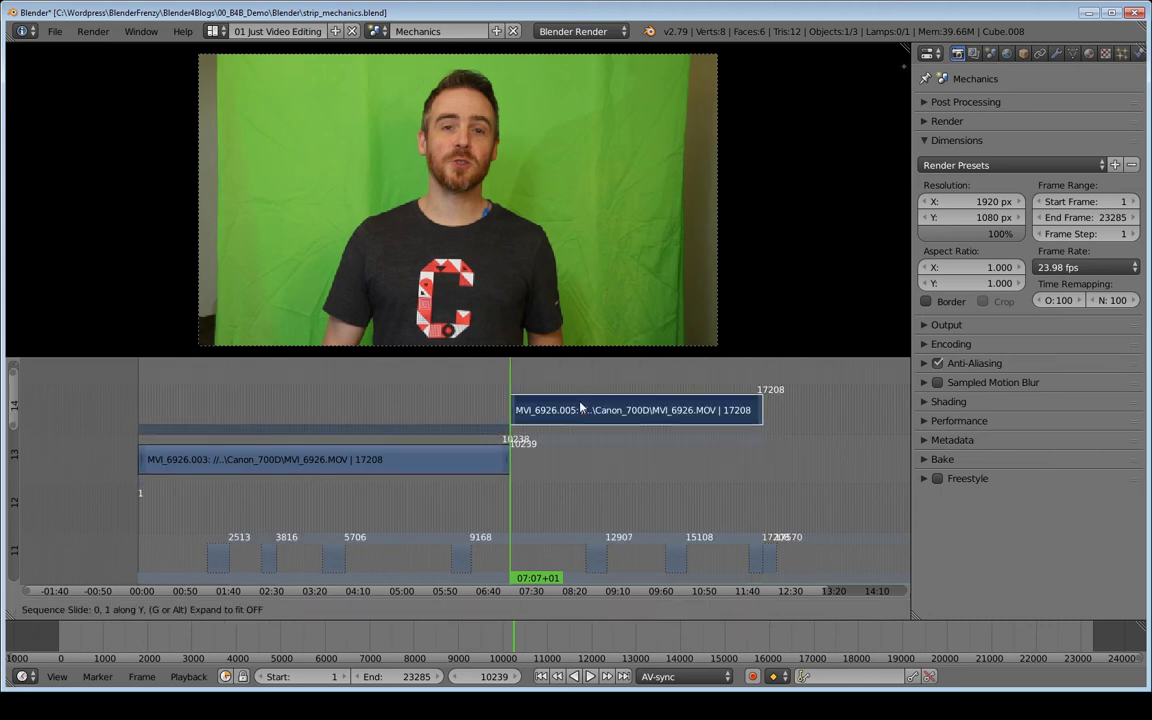
{"action": "left_click", "coordinate": [579, 387]}
{"action": "middle_click_drag", "start_coordinate": [571, 398], "coordinate": [566, 455]}
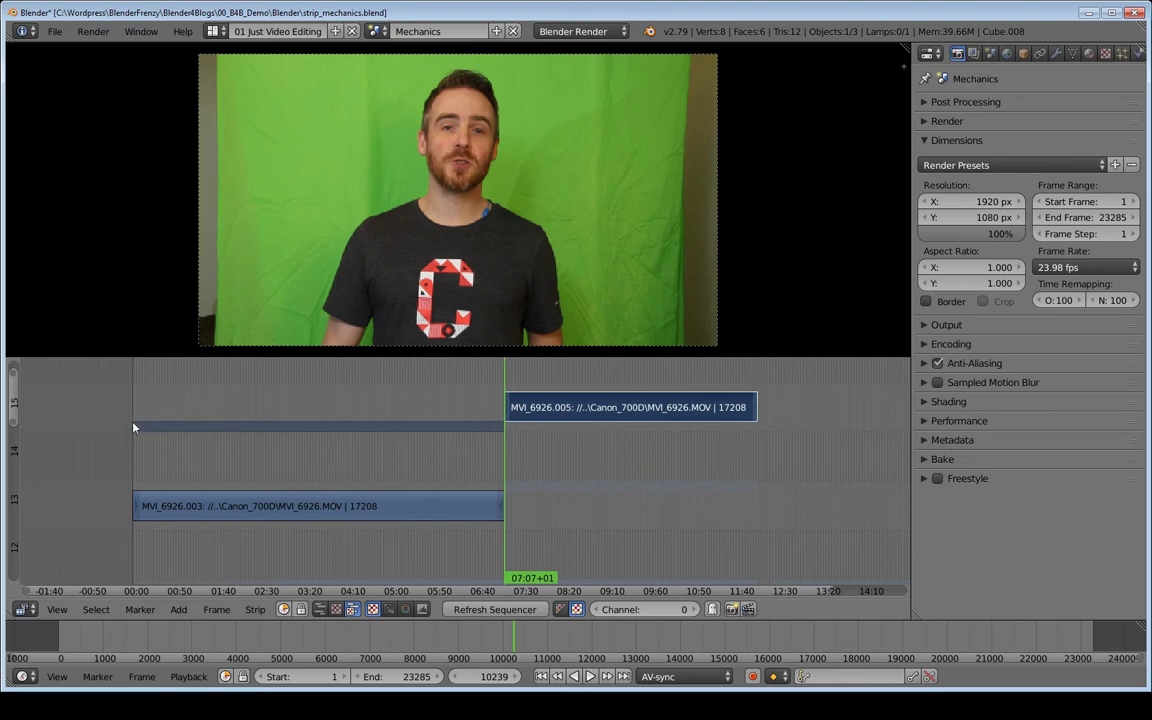
Extend the channel 15 strip's start handle back to frame 7839, and extend the channel 13 strip's end handle close to the clip's end
{"action": "right_click", "coordinate": [477, 513]}
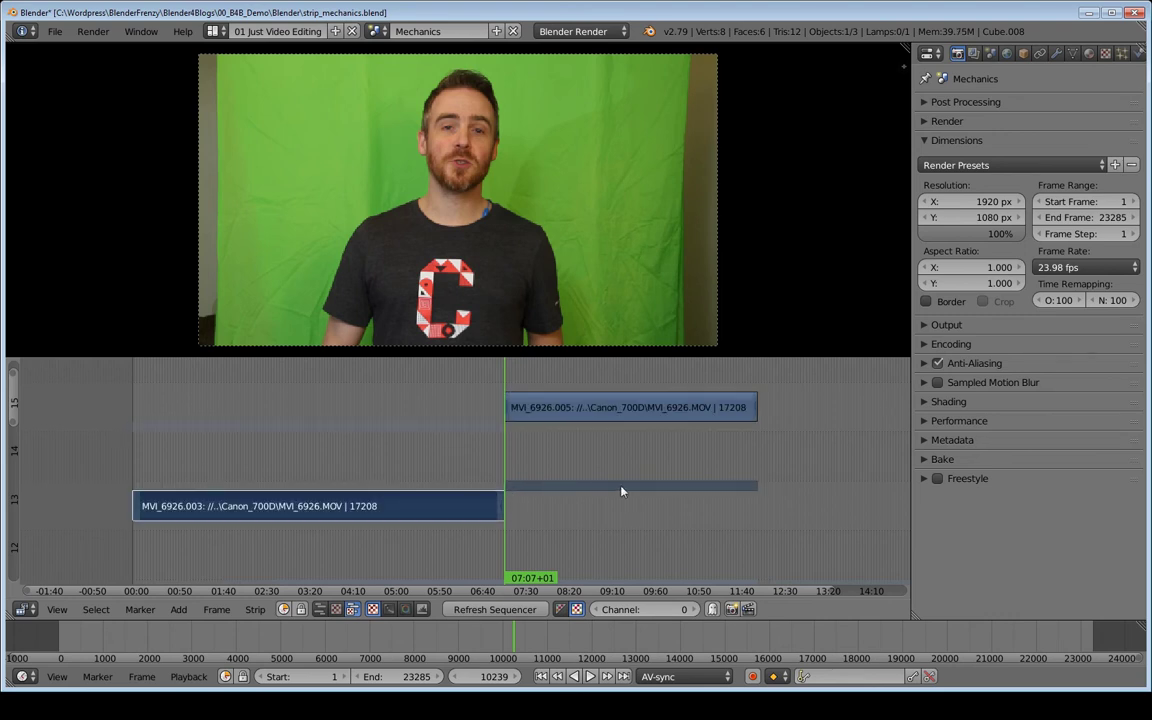
{"action": "right_click", "coordinate": [527, 409]}
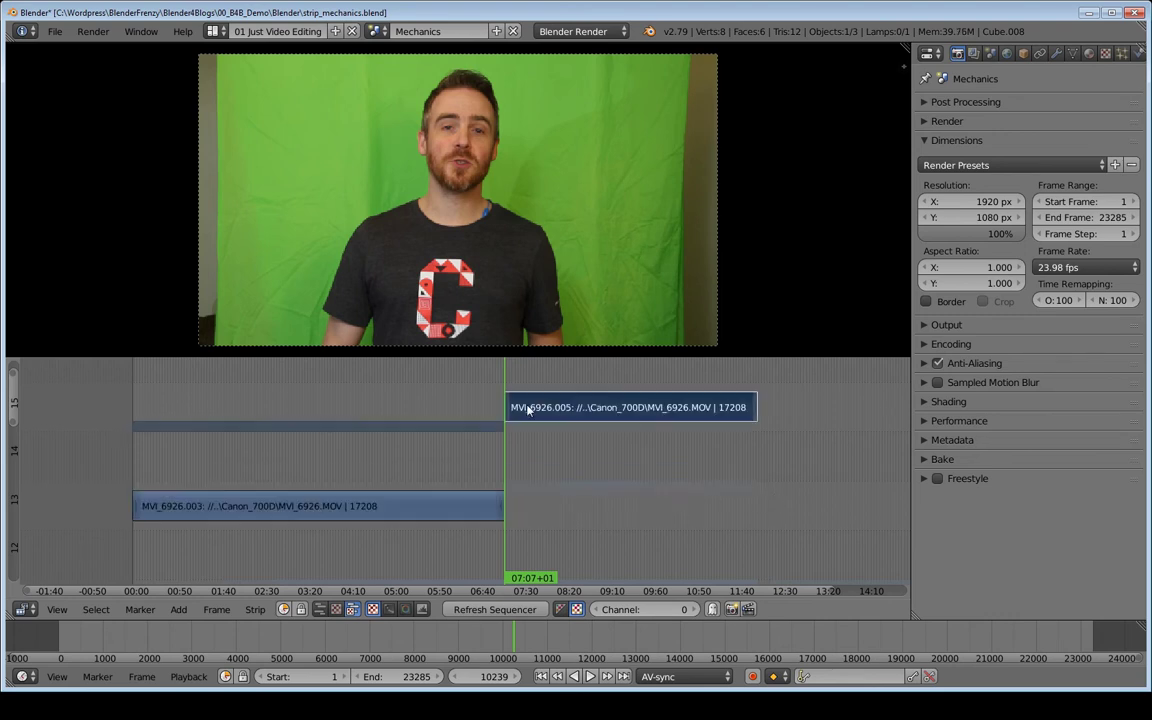
{"action": "right_click_drag", "start_coordinate": [508, 409], "coordinate": [448, 410]}
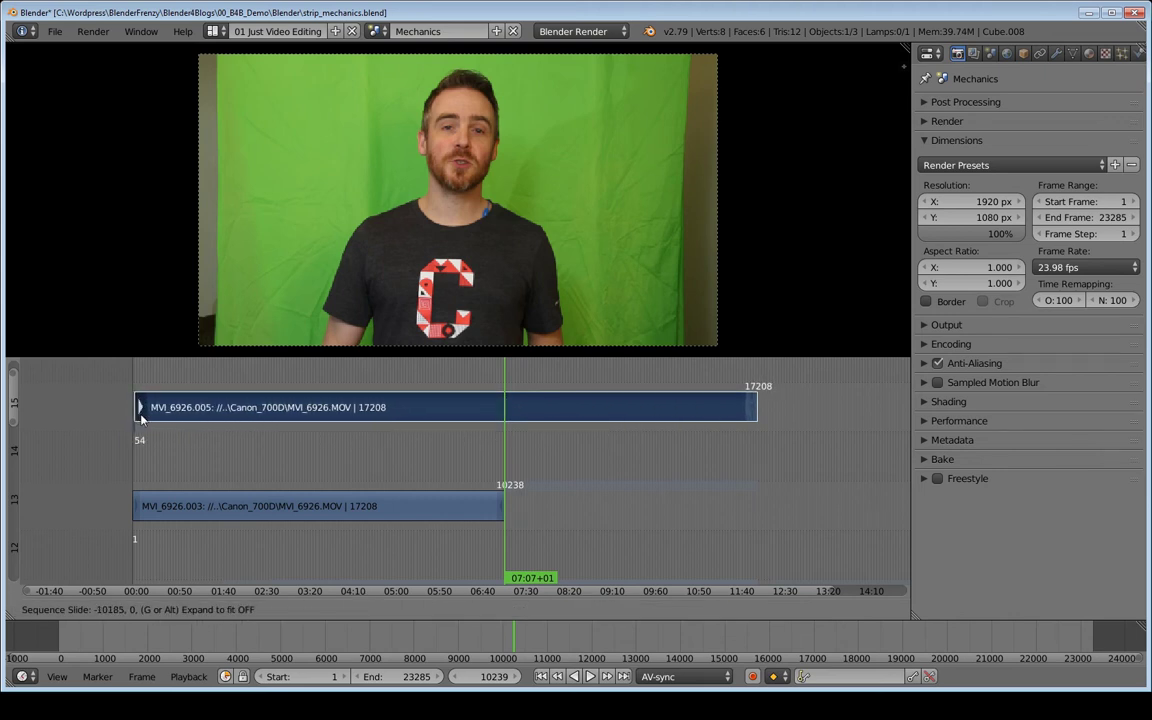
{"action": "left_click", "coordinate": [420, 418]}
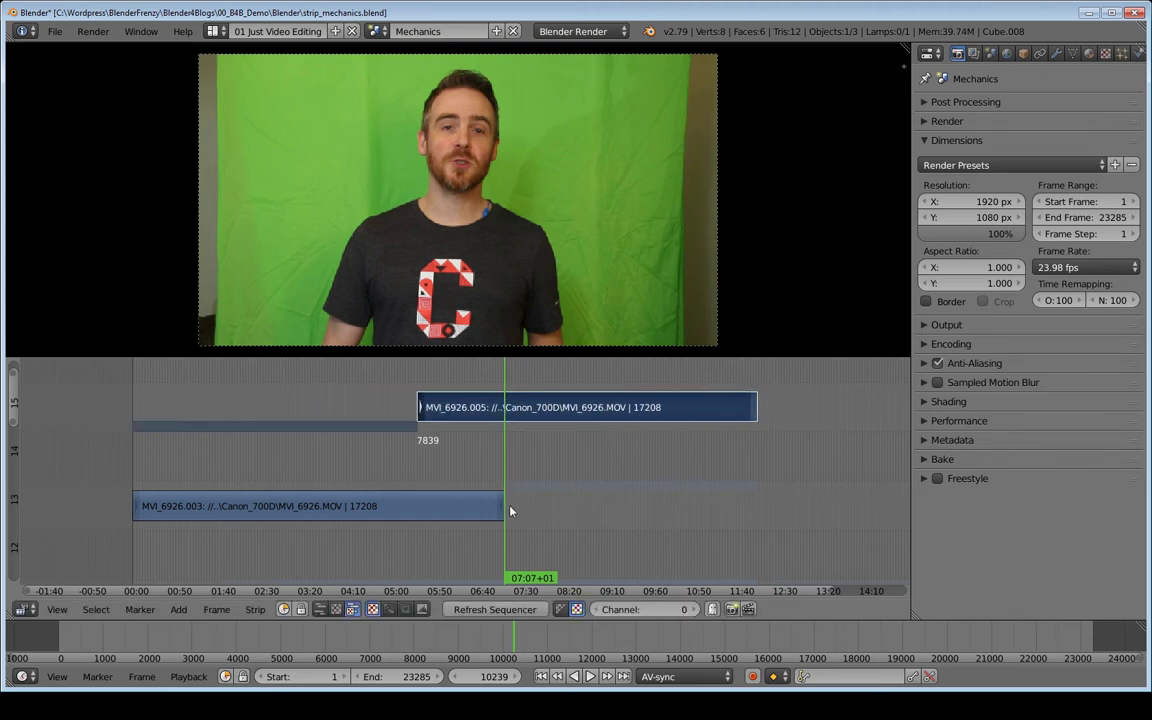
{"action": "right_click", "coordinate": [506, 507]}
{"action": "key", "text": "g"}
{"action": "left_click", "coordinate": [737, 508]}
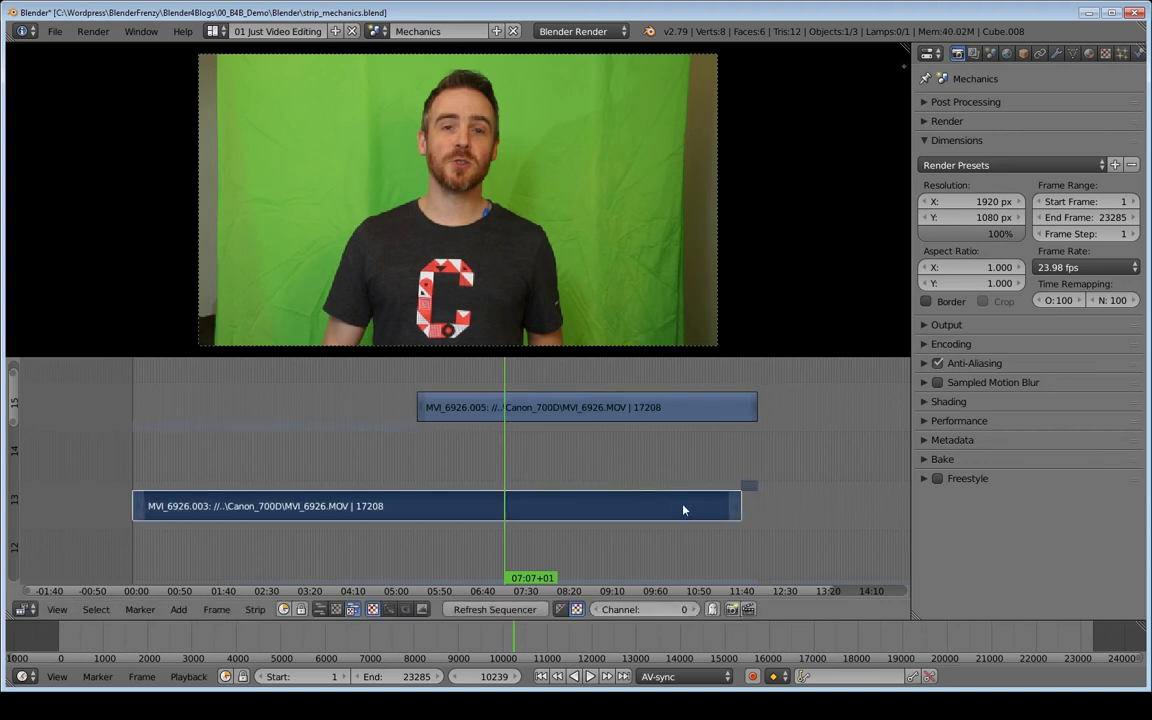
Clear the offsets of the channel 13 and channel 15 strips
{"action": "key", "text": "alt+o"}
{"action": "right_click", "coordinate": [653, 414]}
{"action": "key", "text": "alt+o"}
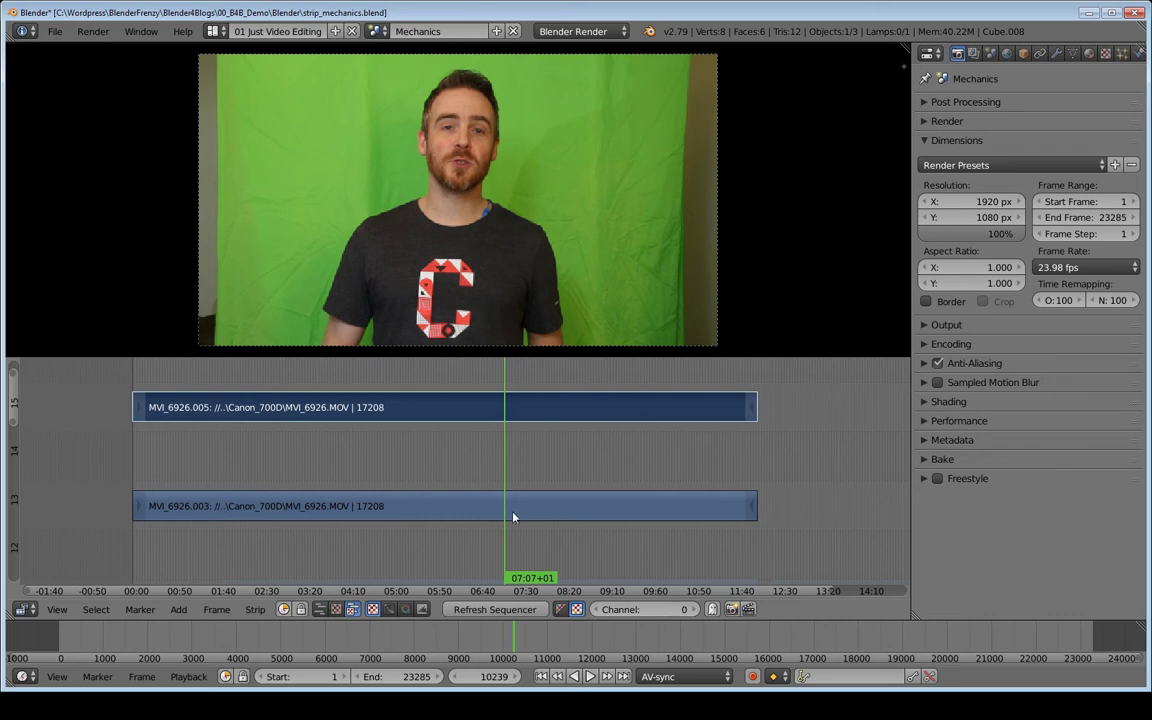
Trim the channel 15 strip's start handle and the channel 13 strip's end handle to the playhead at frame 10239
{"action": "right_click", "coordinate": [543, 516]}
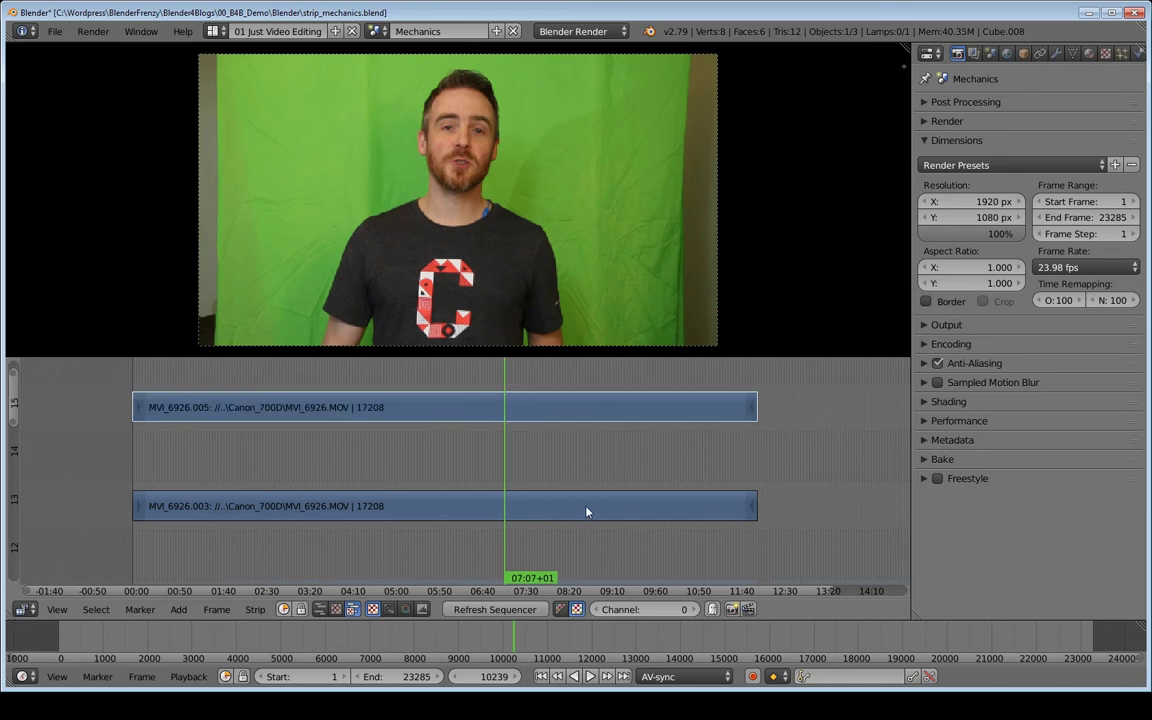
{"action": "right_click", "coordinate": [591, 413]}
{"action": "right_click", "coordinate": [138, 410]}
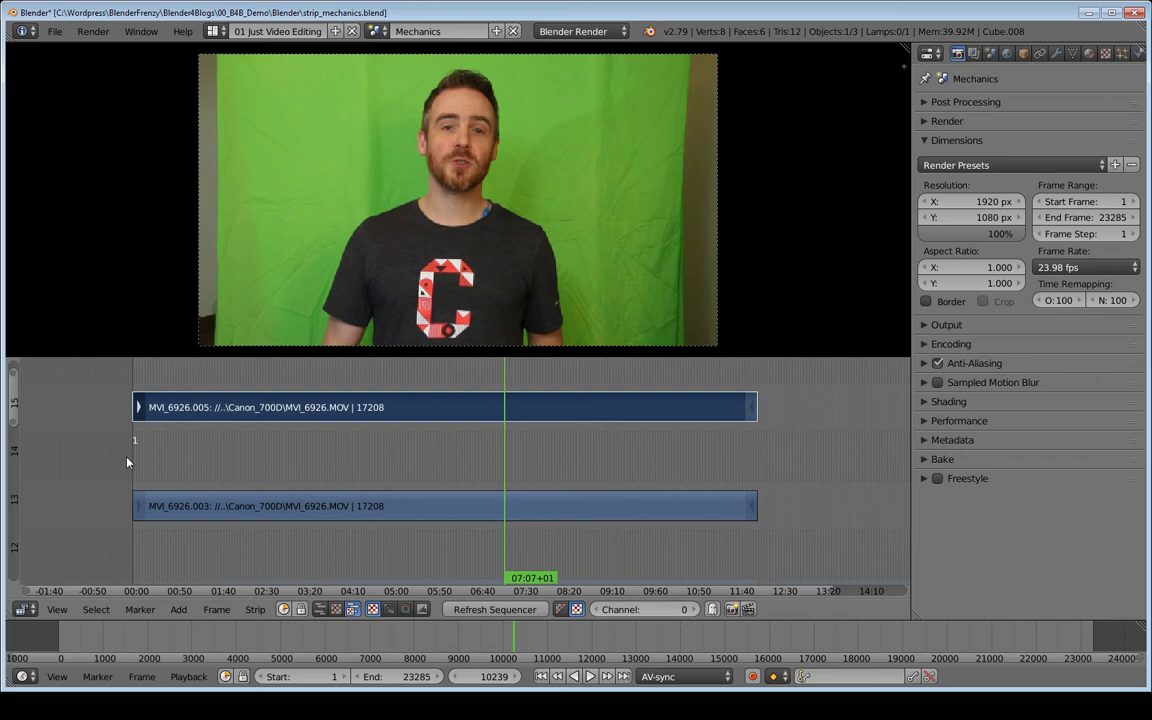
{"action": "key", "text": "g"}
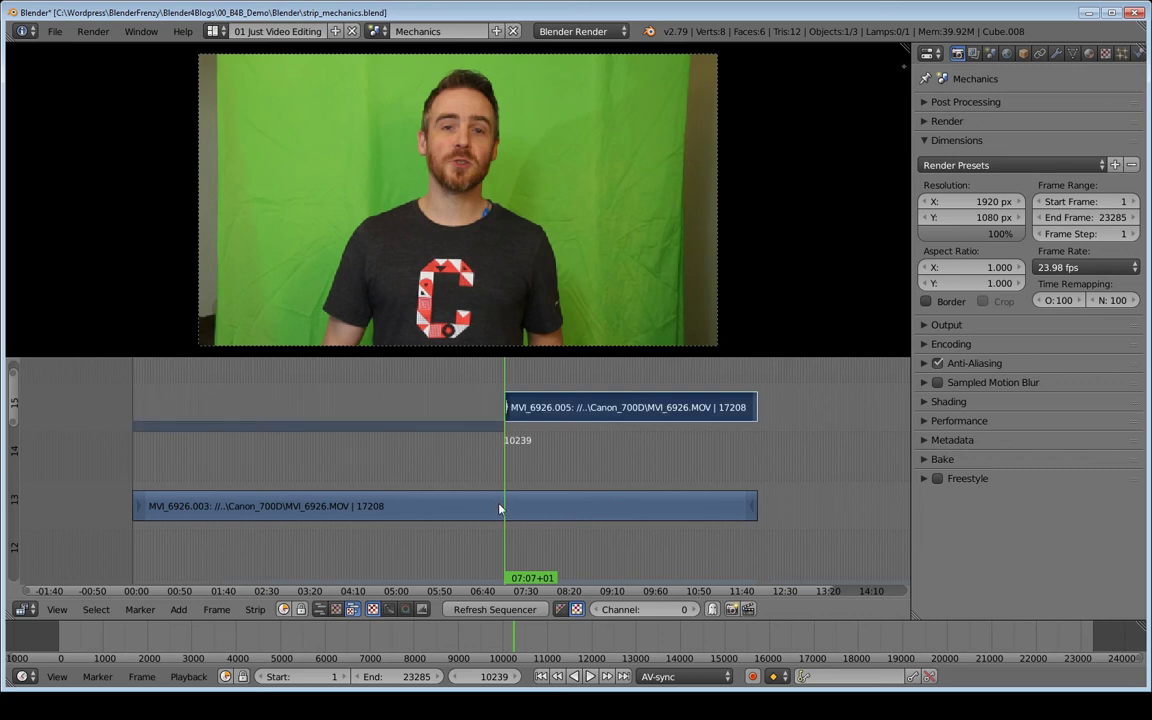
{"action": "right_click", "coordinate": [753, 508]}
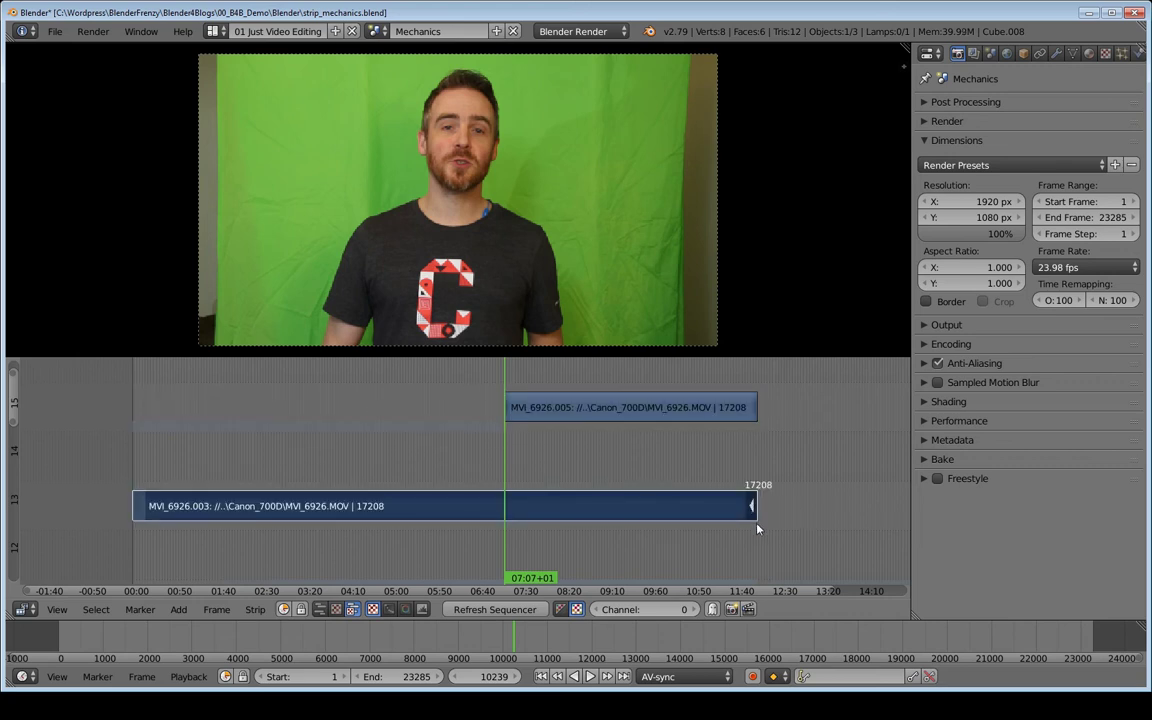
{"action": "key", "text": "shift+s"}
Move the trimmed channel 15 strip down to channel 13, directly behind the first half
{"action": "left_click", "coordinate": [586, 420]}
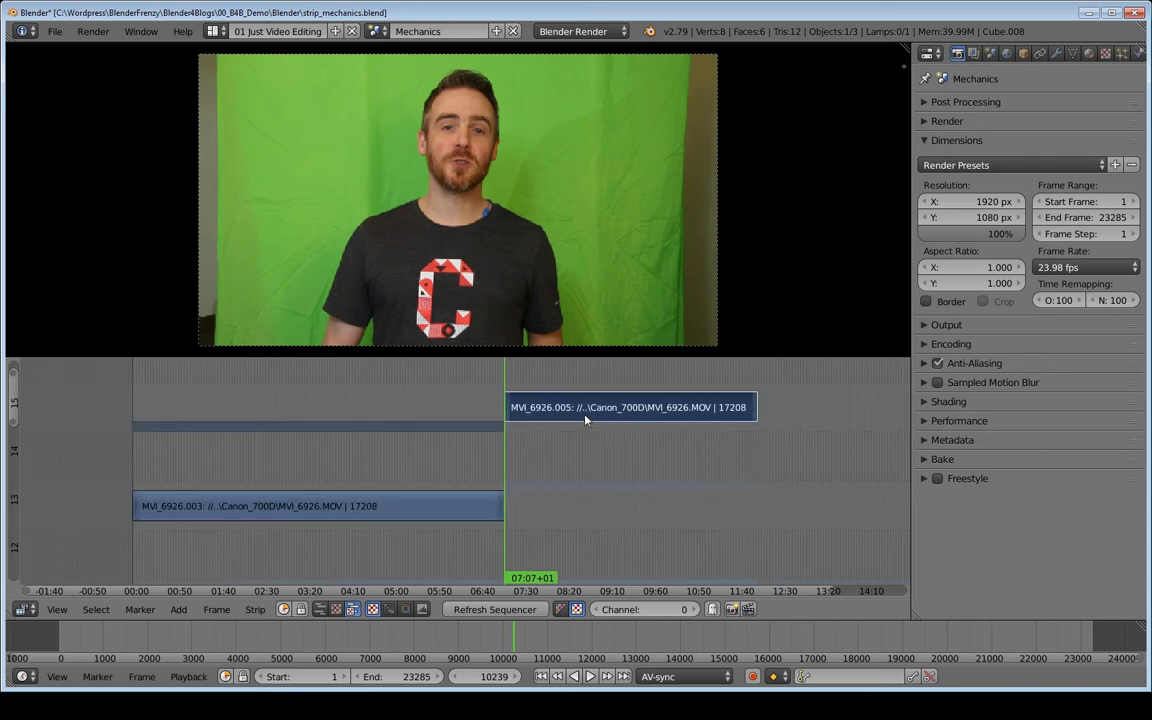
{"action": "key", "text": "g"}
{"action": "left_click", "coordinate": [586, 505]}
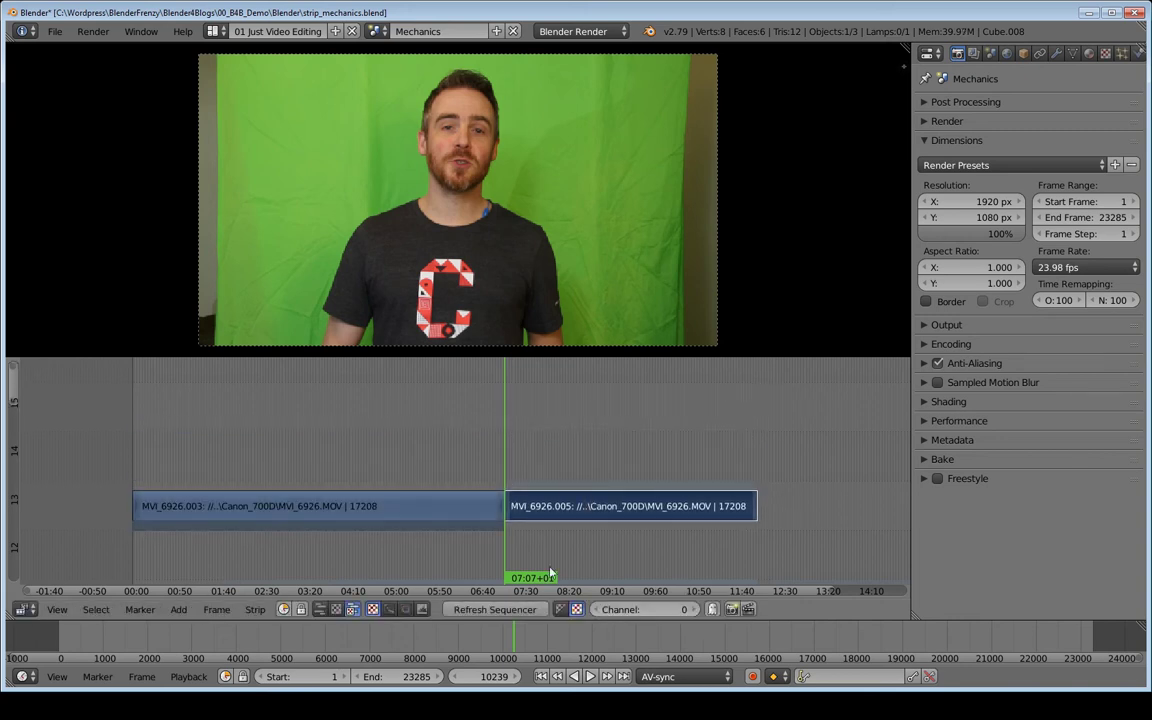
Show all strips and select muted channel 11 strips to examine the hidden source footage around each cut
{"action": "key", "text": "Home"}
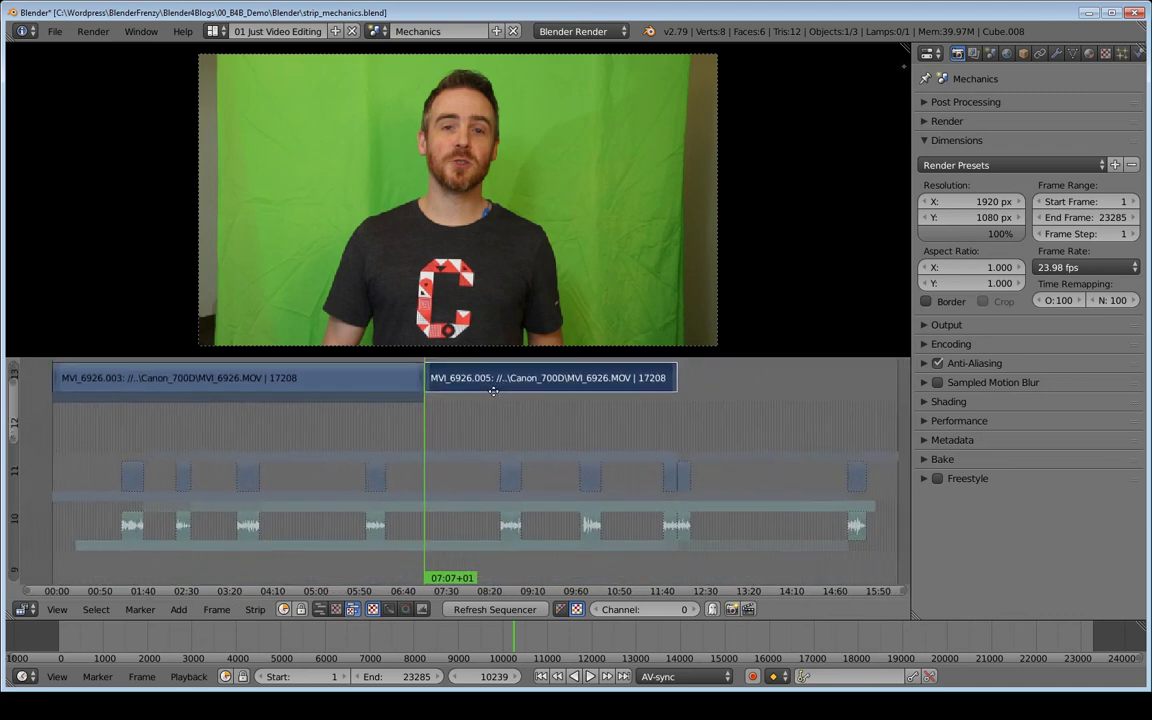
{"action": "right_click", "coordinate": [247, 487]}
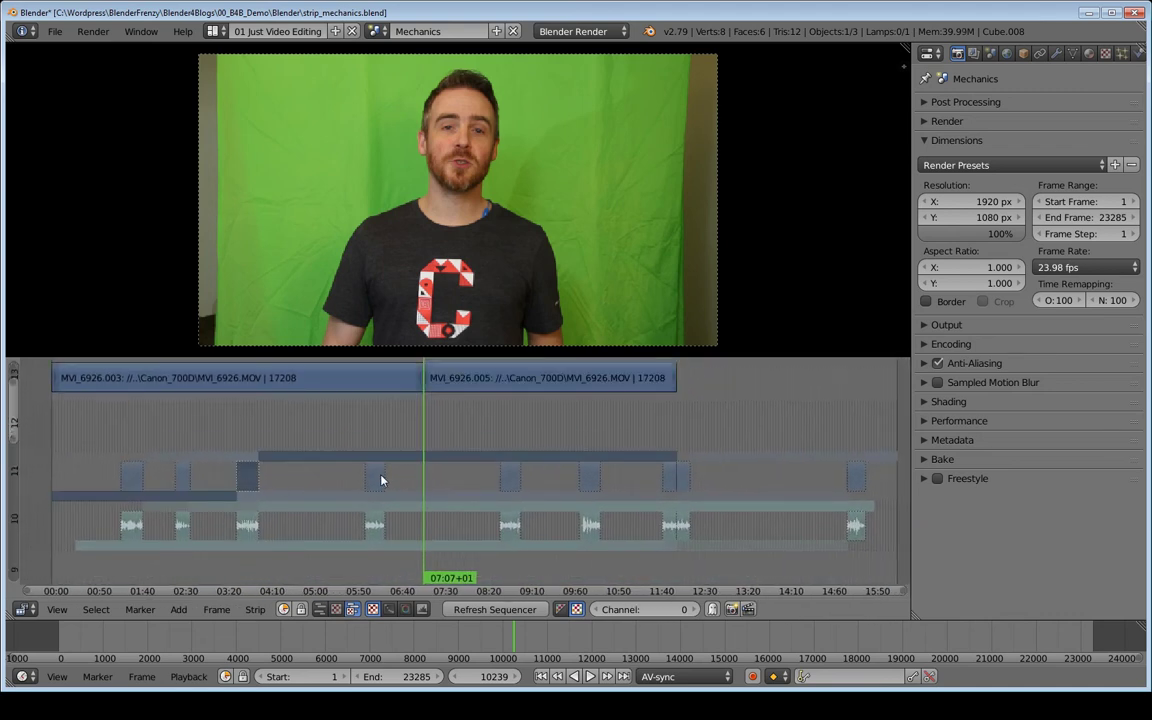
{"action": "key", "text": "g"}
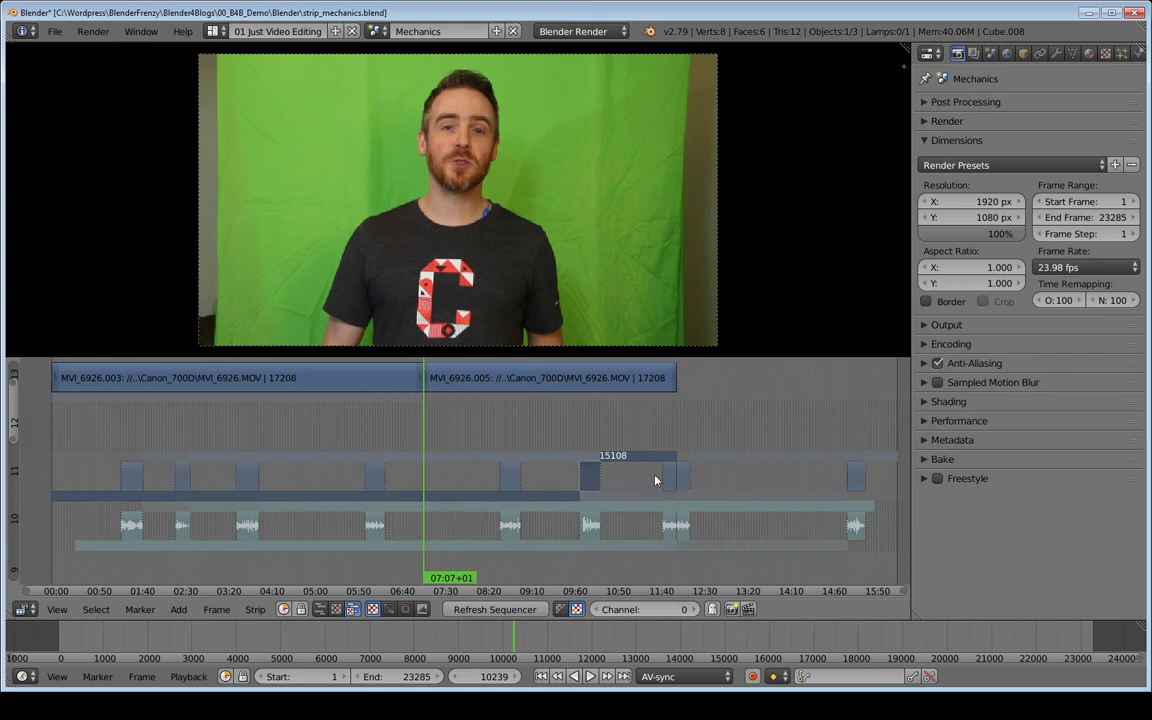
{"action": "right_click", "coordinate": [670, 479]}
{"action": "right_click", "coordinate": [245, 485]}
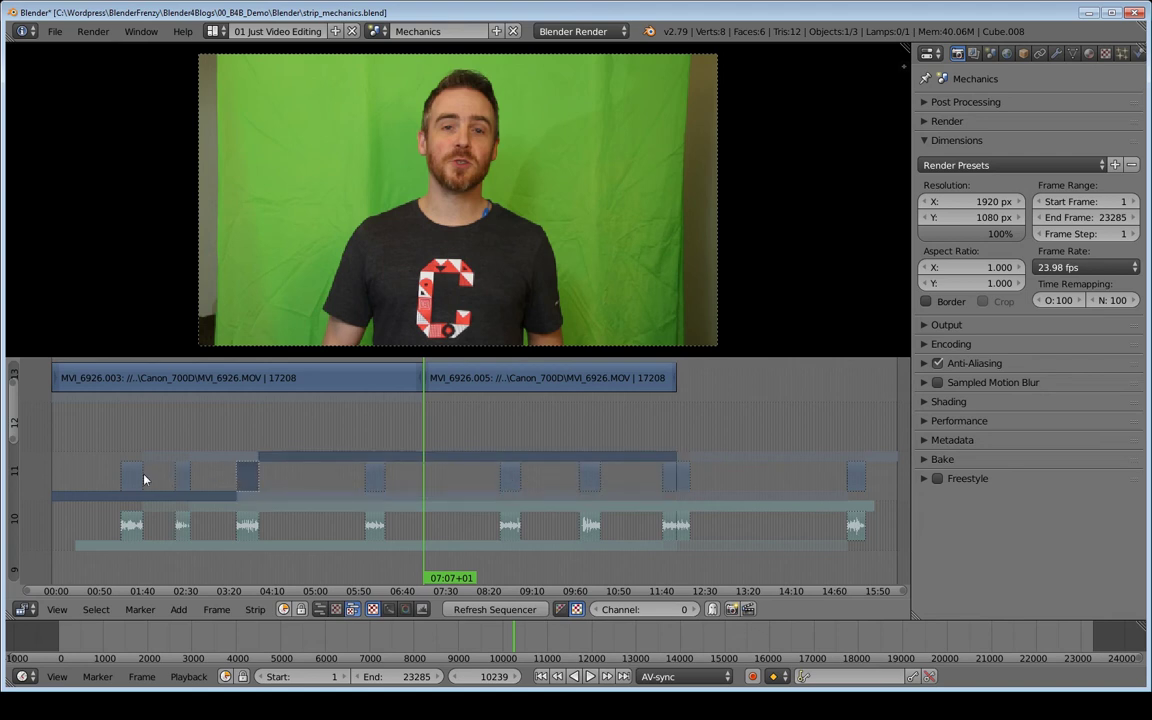
Move the two adjoining handles between the channel 13 strips together so the second strip starts at frame 7953
{"action": "middle_click_drag", "start_coordinate": [481, 437], "coordinate": [515, 519]}
{"action": "right_click", "coordinate": [440, 468]}
{"action": "right_click", "coordinate": [445, 462], "text": "shift"}
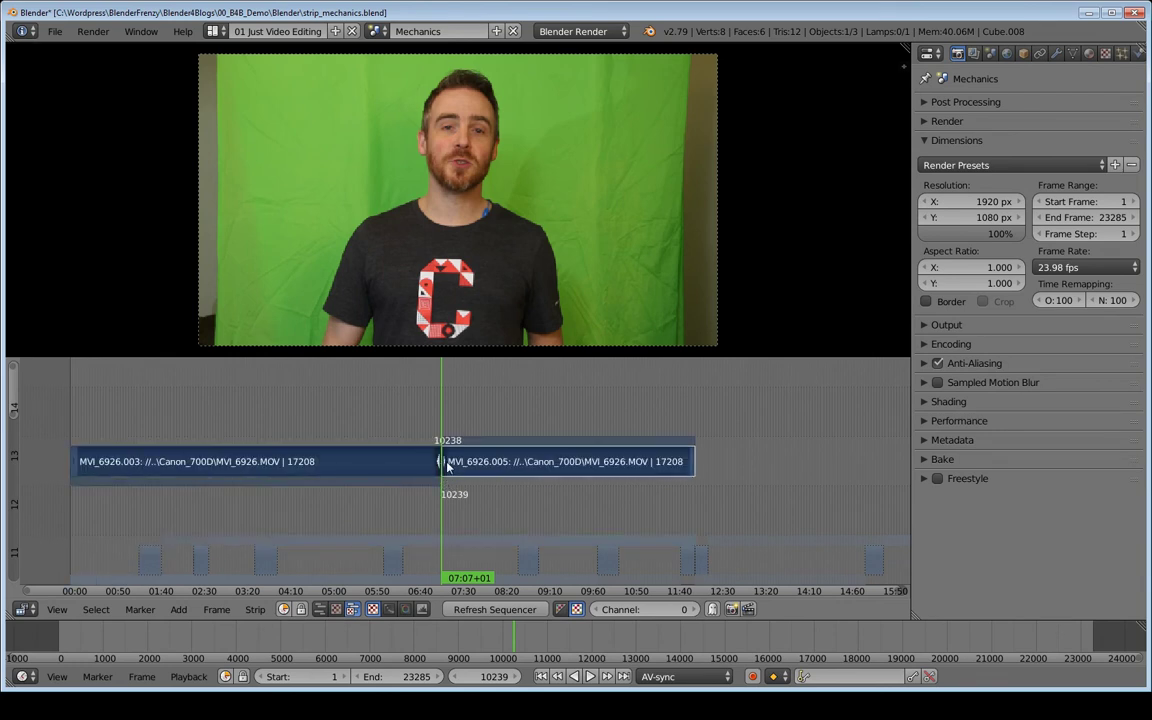
{"action": "key", "text": "g"}
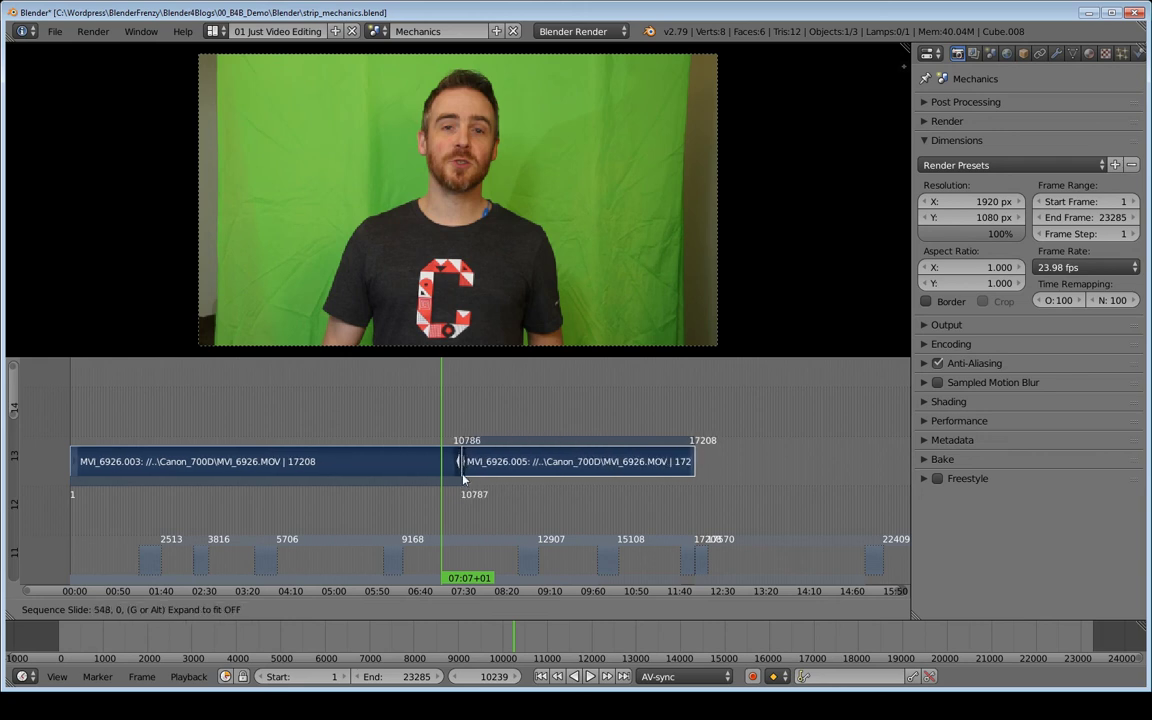
{"action": "left_click", "coordinate": [365, 480]}
Move only the start handle of the second channel 13 strip to frame 15115
{"action": "left_click", "coordinate": [362, 462]}
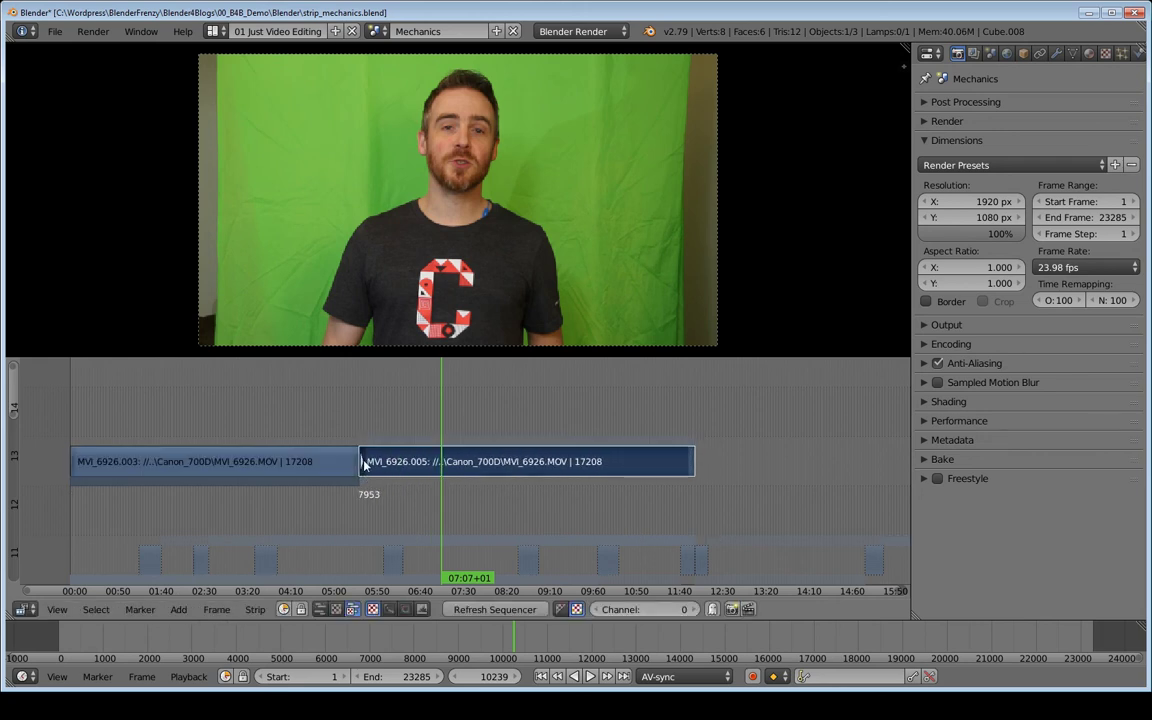
{"action": "key", "text": "g"}
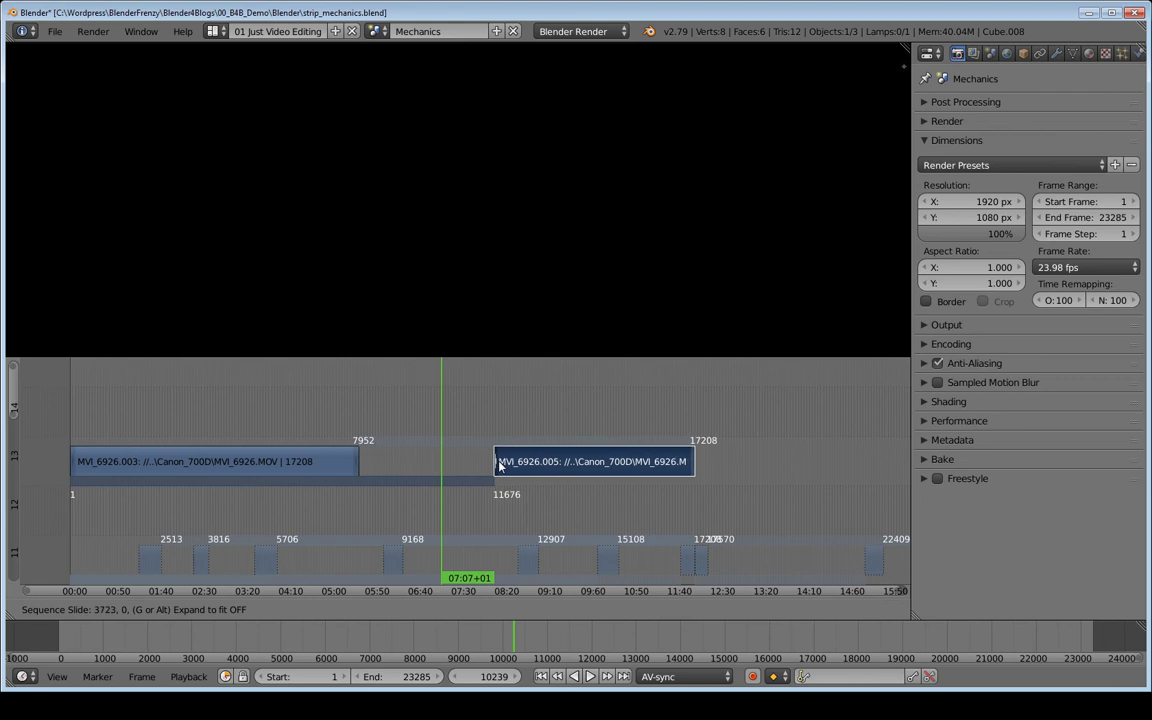
{"action": "left_click", "coordinate": [624, 465]}
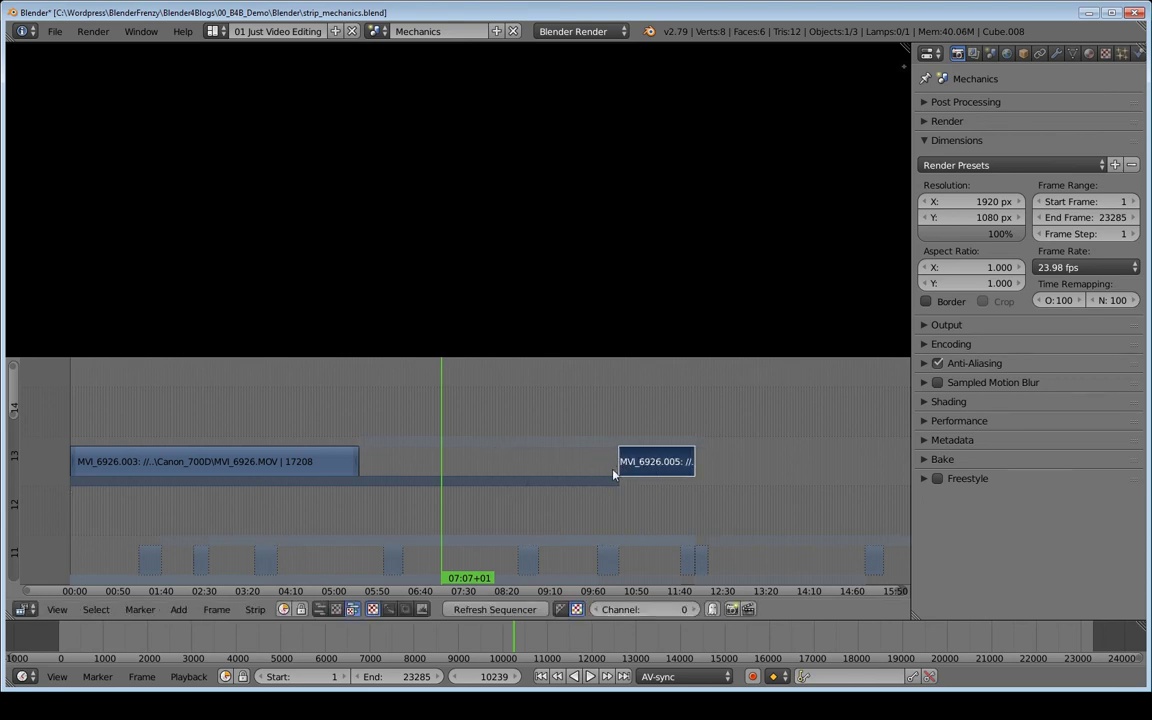
Extend the first channel 13 strip's end handle to frame 14963, and shorten it to frame 6327
{"action": "left_click", "coordinate": [355, 462]}
{"action": "key", "text": "g"}
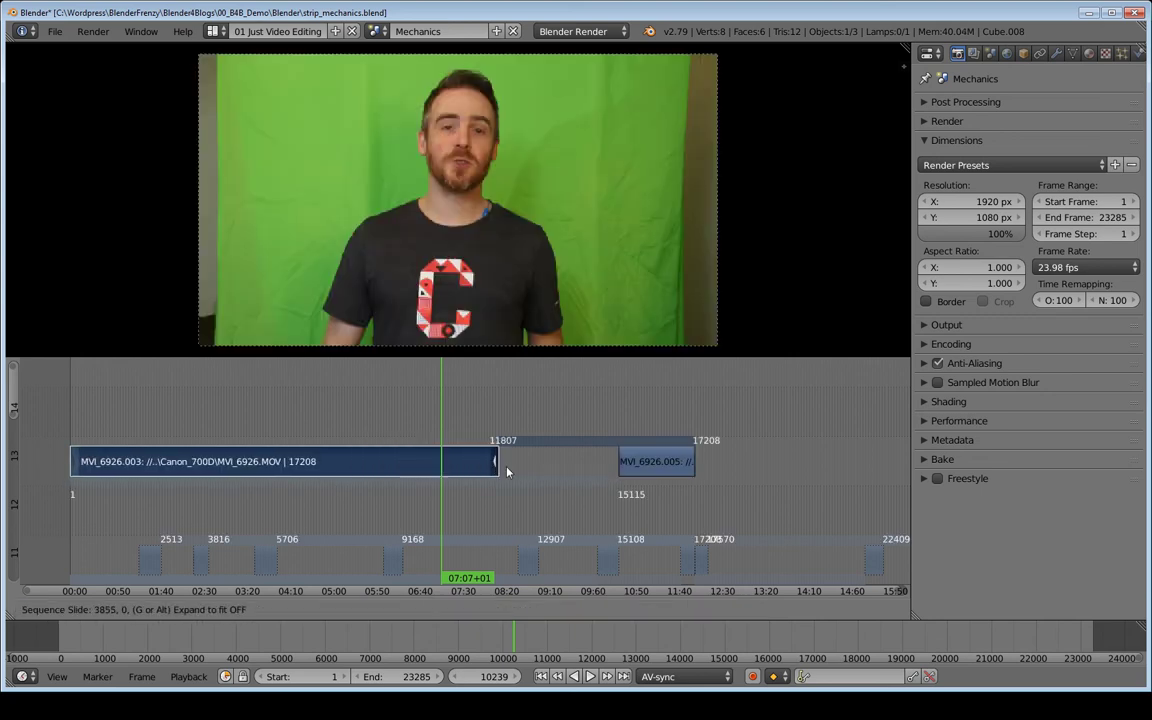
{"action": "left_click", "coordinate": [607, 476]}
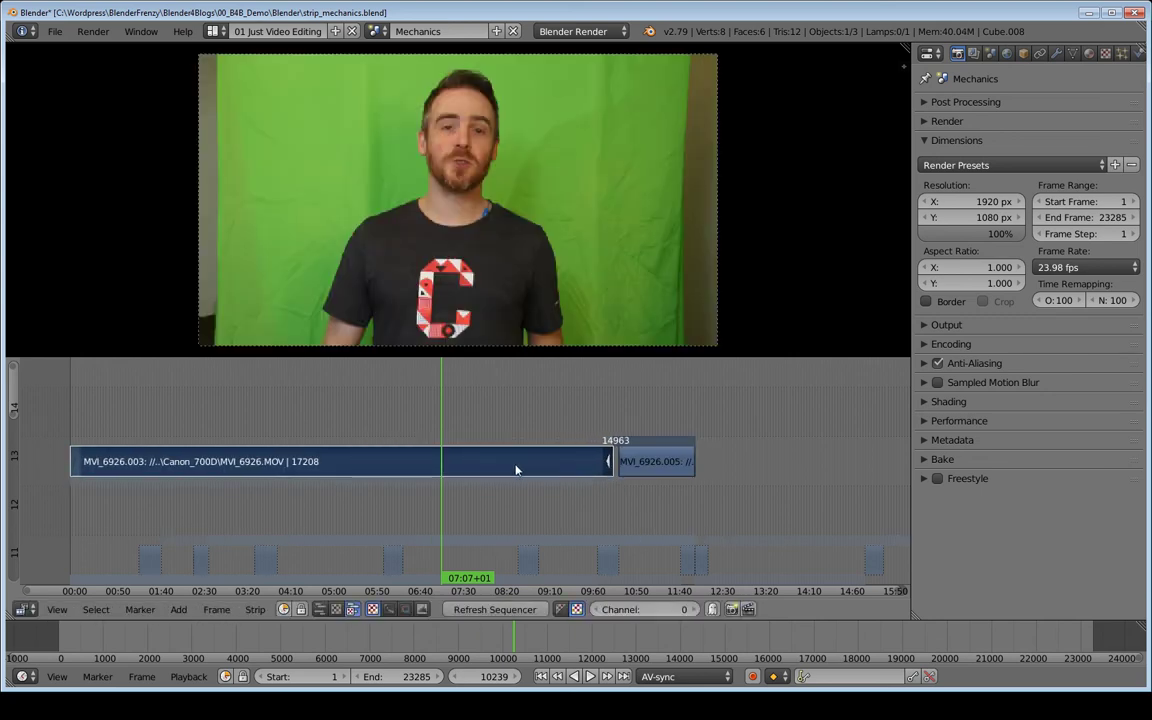
{"action": "right_click", "coordinate": [606, 465]}
{"action": "key", "text": "g"}
{"action": "left_click", "coordinate": [296, 467]}
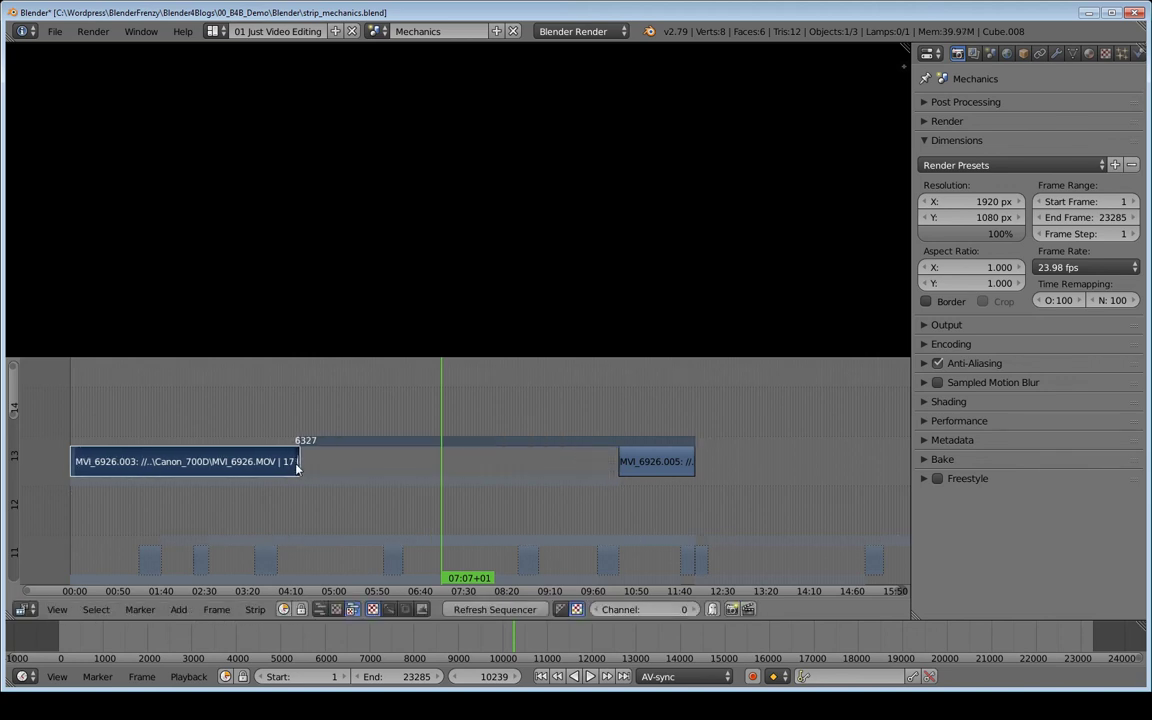
Snap the facing handles of both channel 13 strips to the playhead at frame 10239, and deselect everything
{"action": "right_click", "coordinate": [622, 465]}
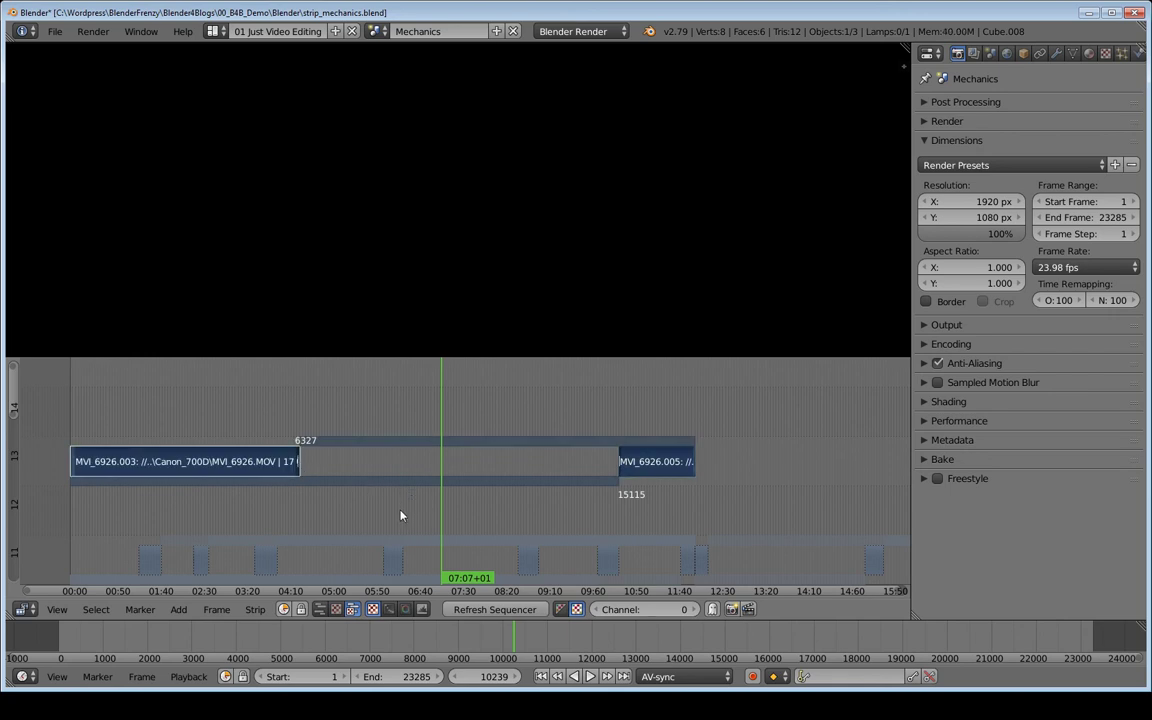
{"action": "key", "text": "shift+s"}
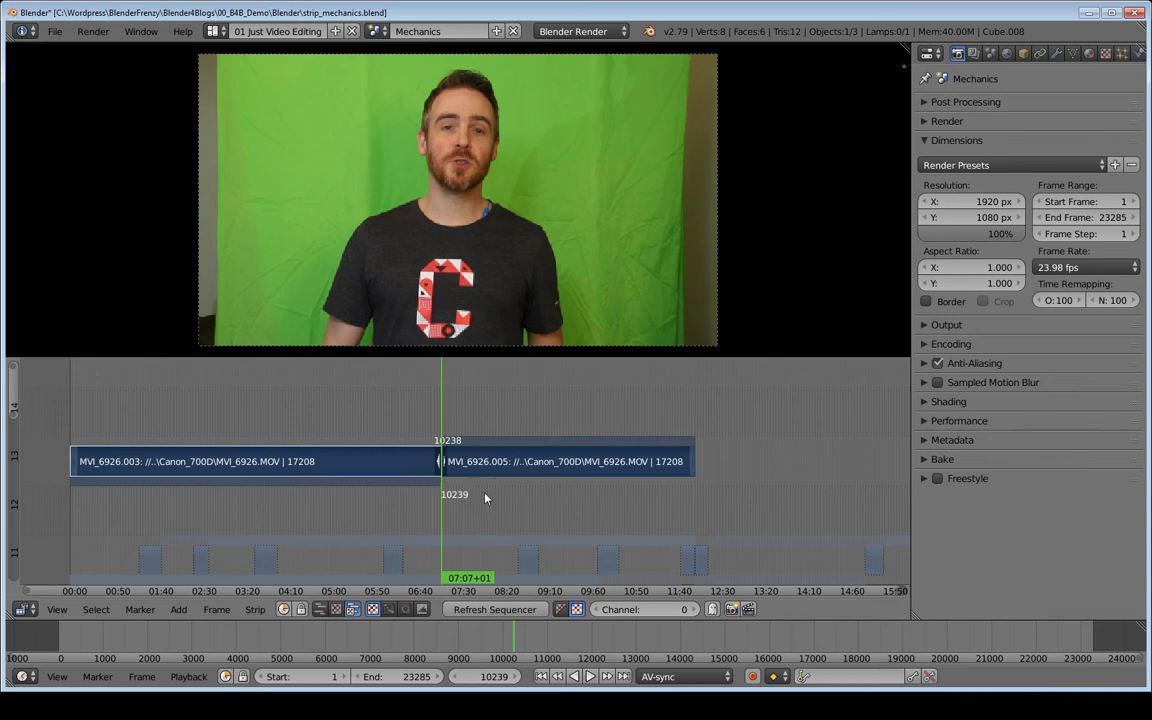
{"action": "key", "text": "a"}
{"action": "middle_click_drag", "start_coordinate": [485, 497], "coordinate": [524, 431]}
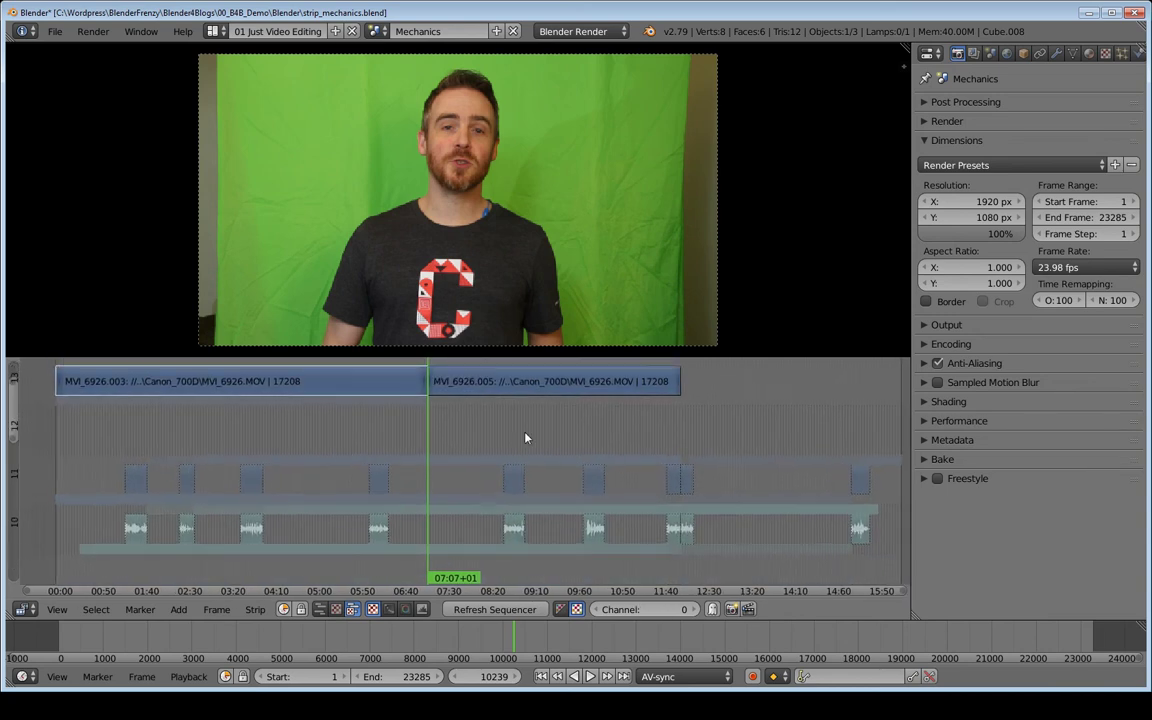
Duplicate the muted channel 10 audio strip starting at frame 12340 into channel 15 as an unmuted strip with its offsets cleared
{"action": "right_click", "coordinate": [514, 535]}
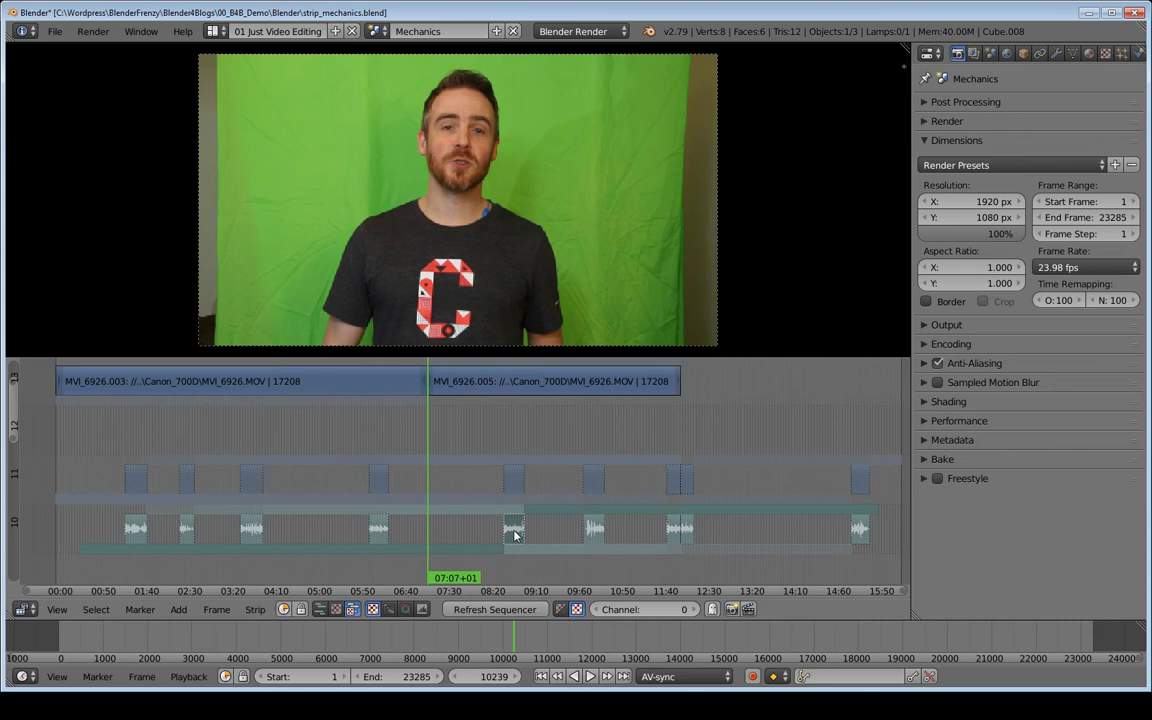
{"action": "key", "text": "g"}
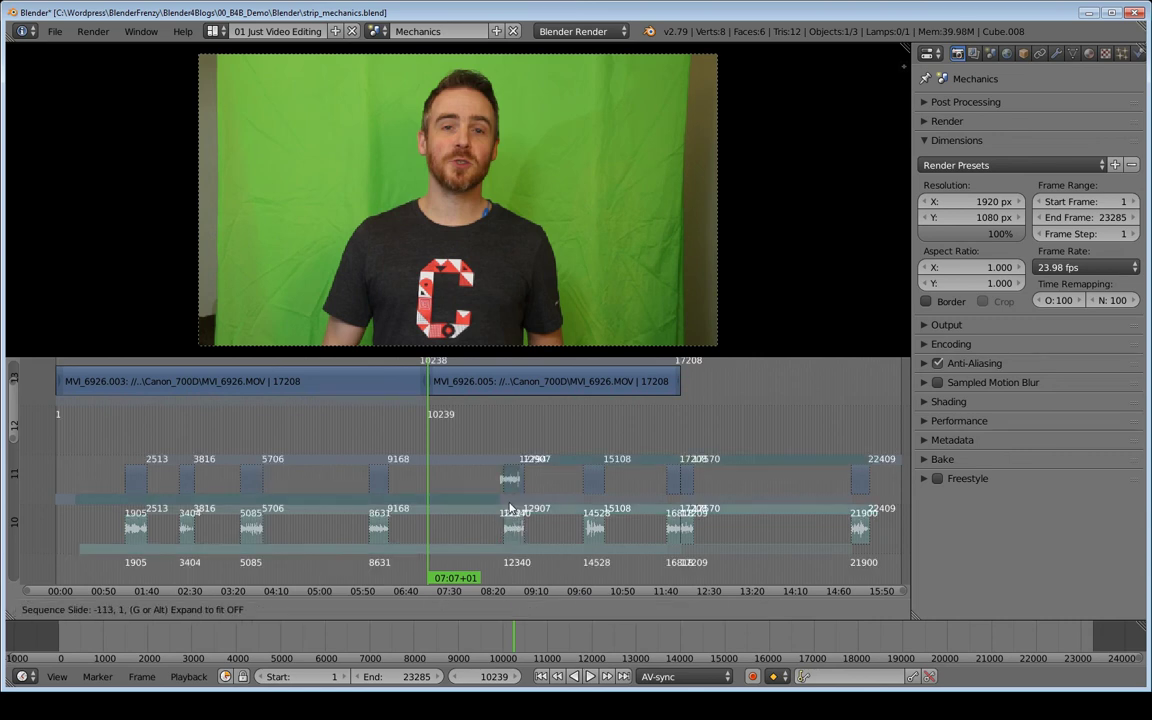
{"action": "left_click", "coordinate": [491, 530]}
{"action": "middle_click_drag", "start_coordinate": [491, 455], "coordinate": [491, 655]}
{"action": "middle_click_drag", "start_coordinate": [515, 474], "coordinate": [507, 463]}
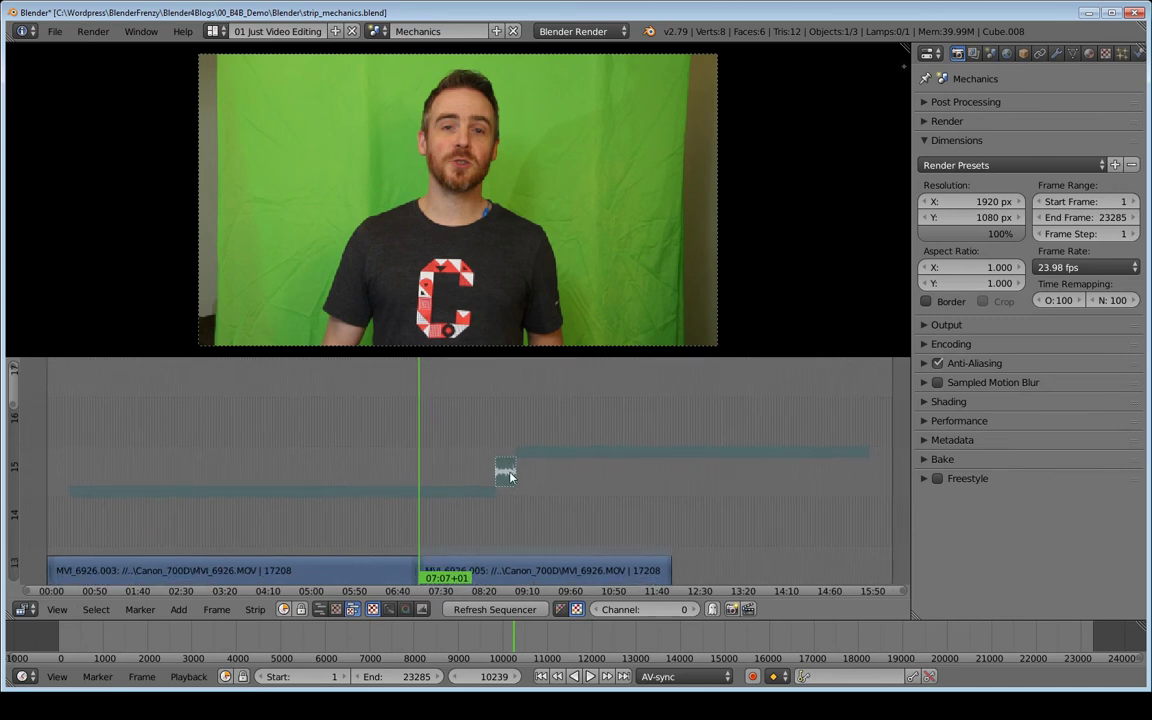
{"action": "key", "text": "alt+h"}
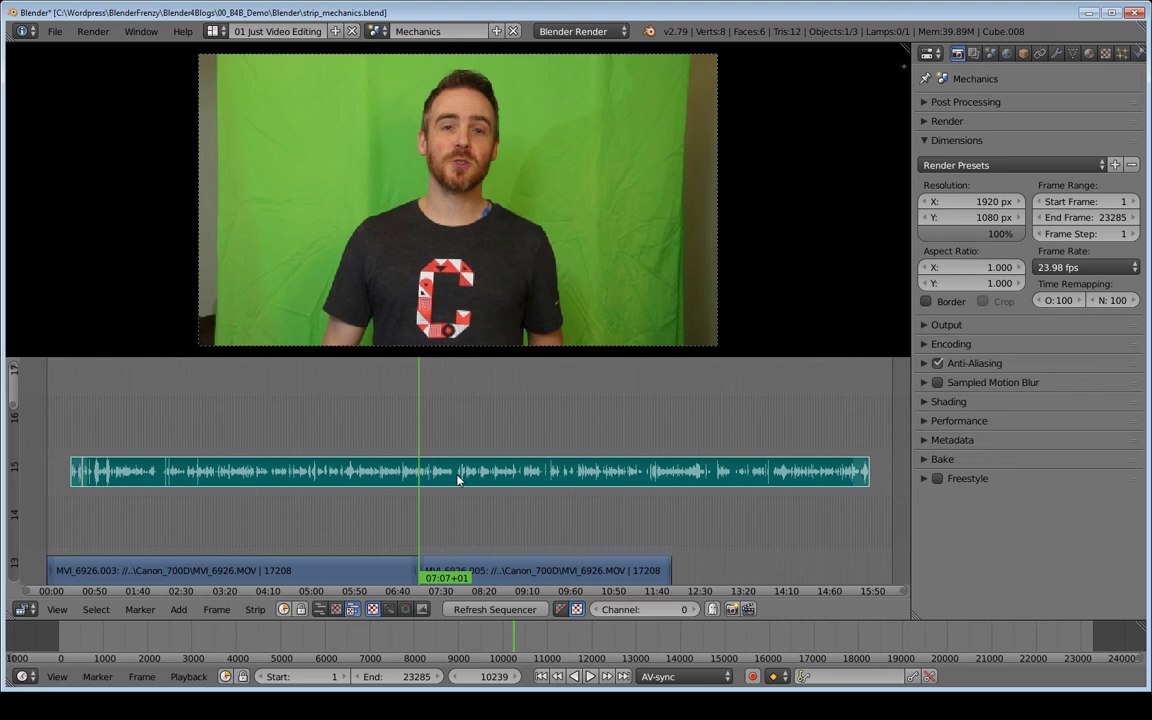
Cut the channel 15 audio strip at frame 10239 and move both adjoining handles together so the second part starts at frame 9865
{"action": "key", "text": "k"}
{"action": "middle_click_drag", "start_coordinate": [404, 481], "coordinate": [522, 478]}
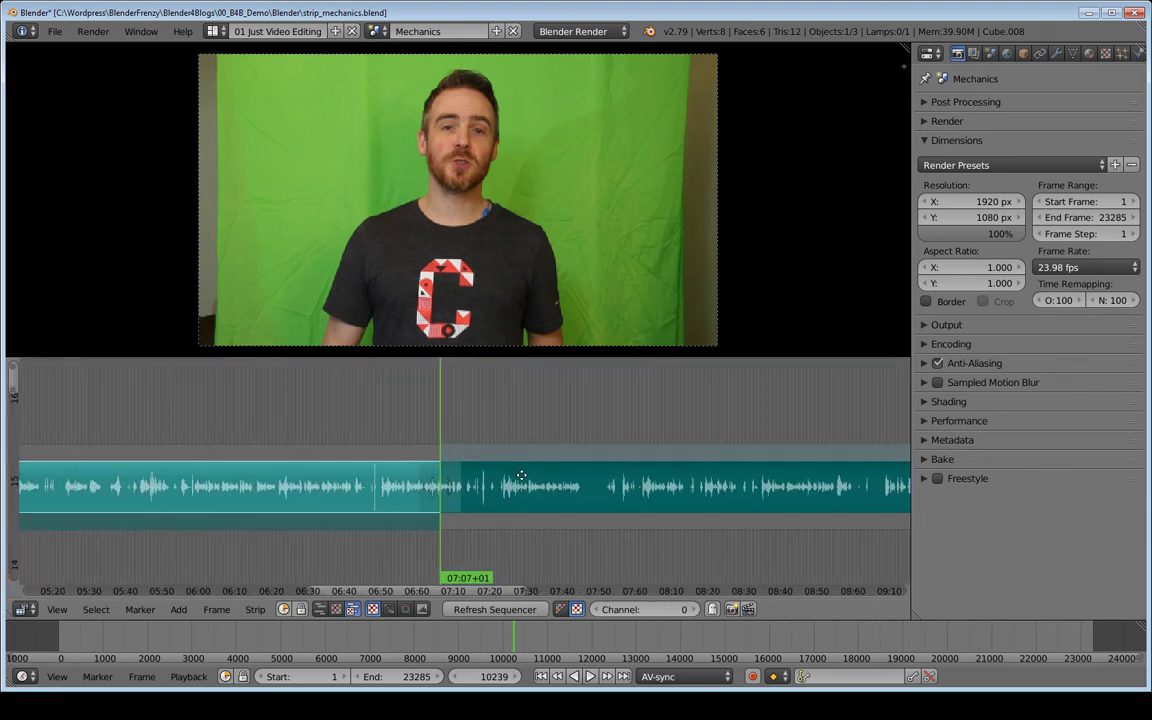
{"action": "right_click", "coordinate": [450, 488]}
{"action": "right_click", "coordinate": [434, 500], "text": "shift"}
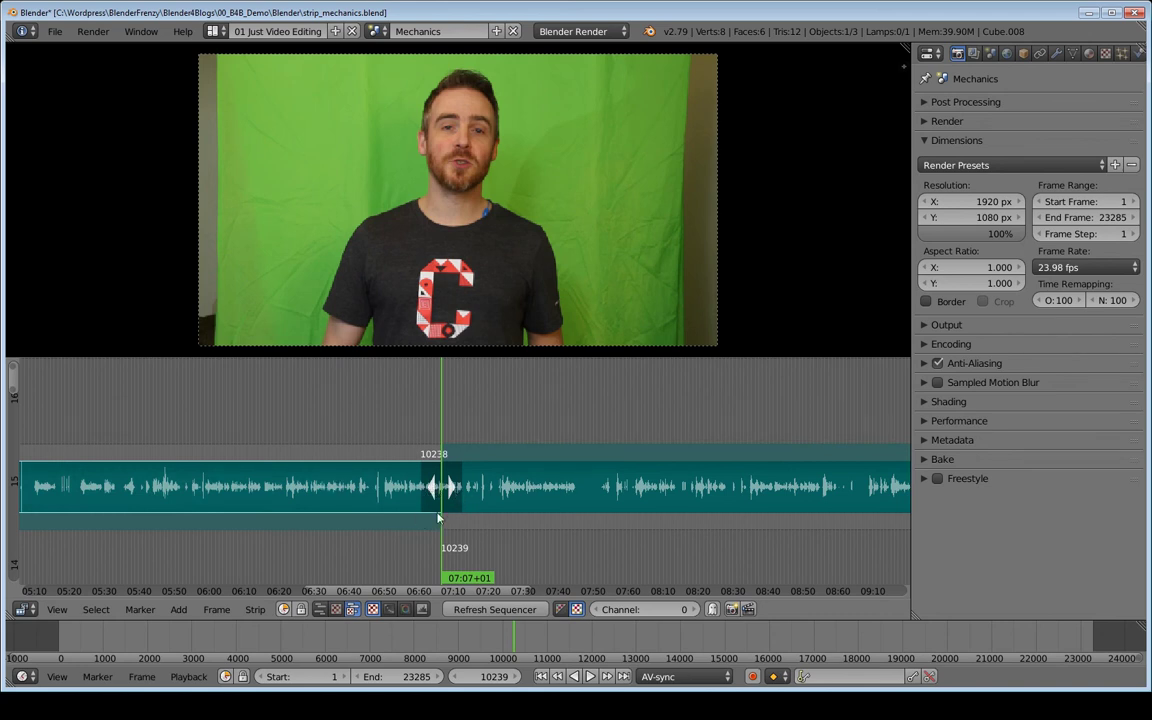
{"action": "key", "text": "g"}
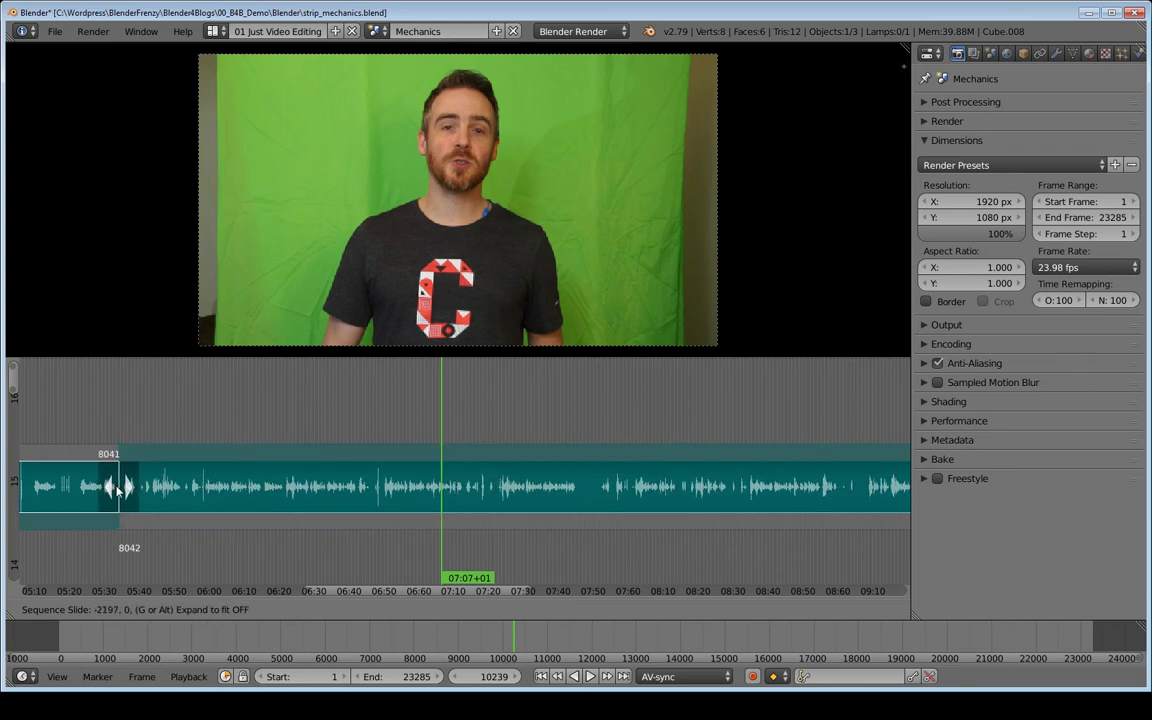
{"action": "left_click", "coordinate": [166, 505]}
{"action": "key", "text": "g"}
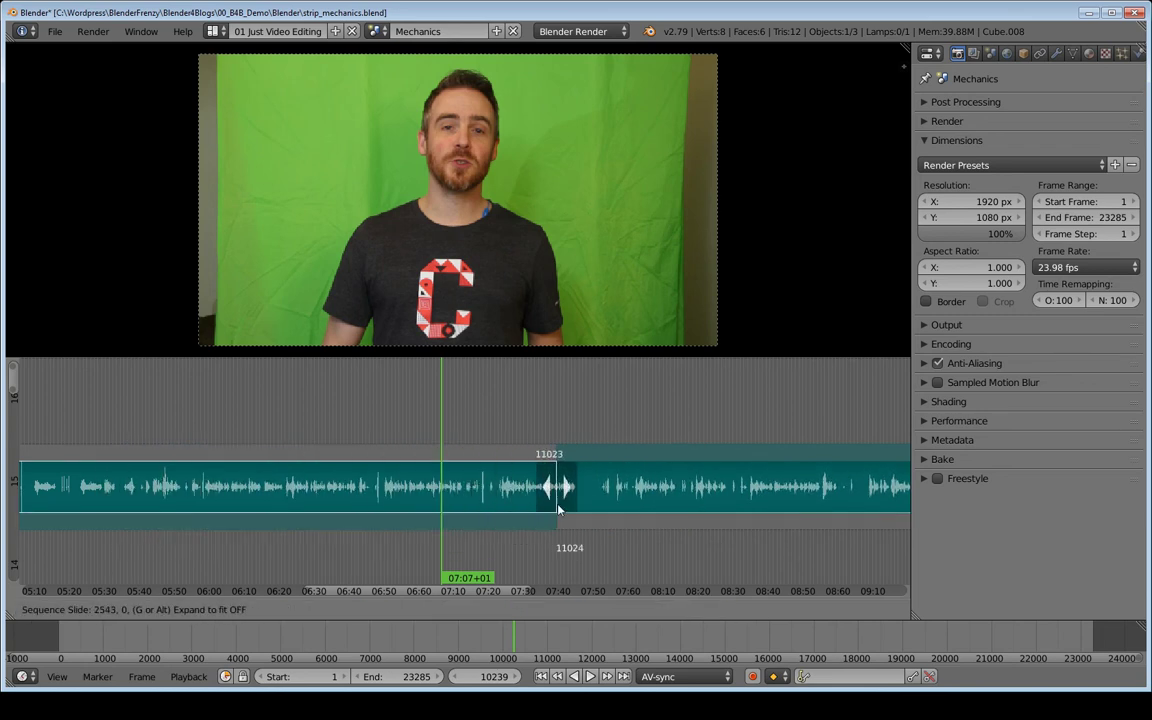
{"action": "left_click", "coordinate": [532, 505]}
Move the second audio part straight up to channel 16 and extend its start handle back to frame 7696
{"action": "key", "text": "g"}
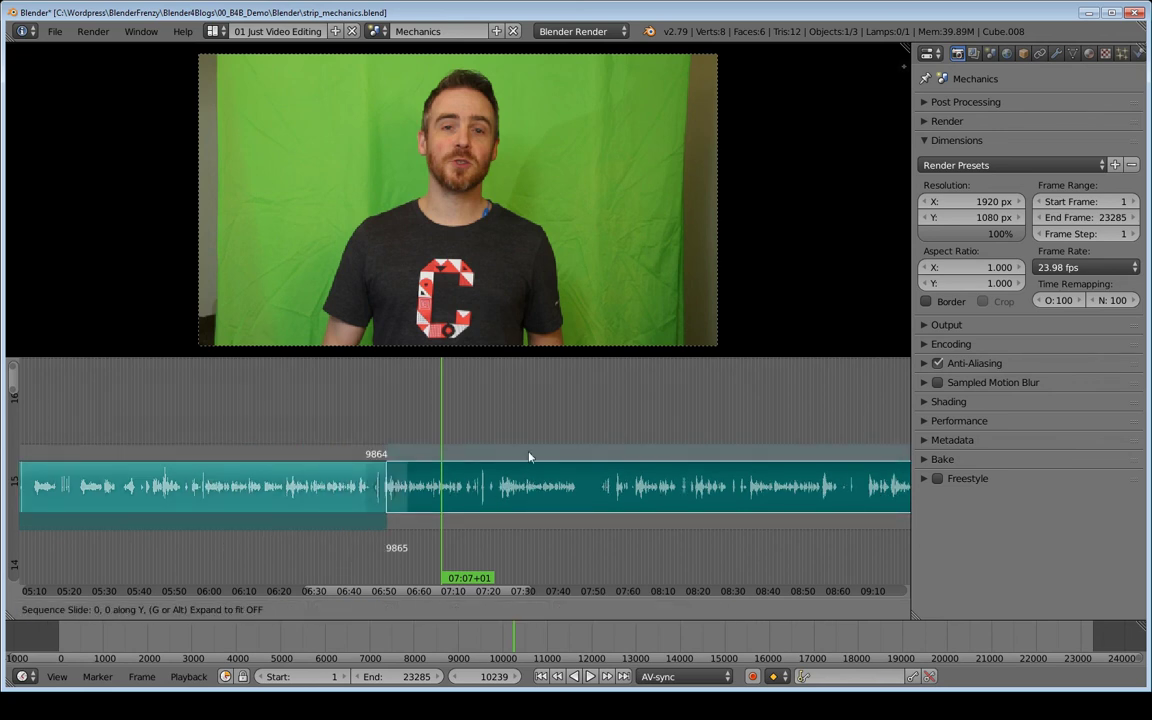
{"action": "left_click", "coordinate": [535, 440]}
{"action": "right_click", "coordinate": [391, 398]}
{"action": "key", "text": "g"}
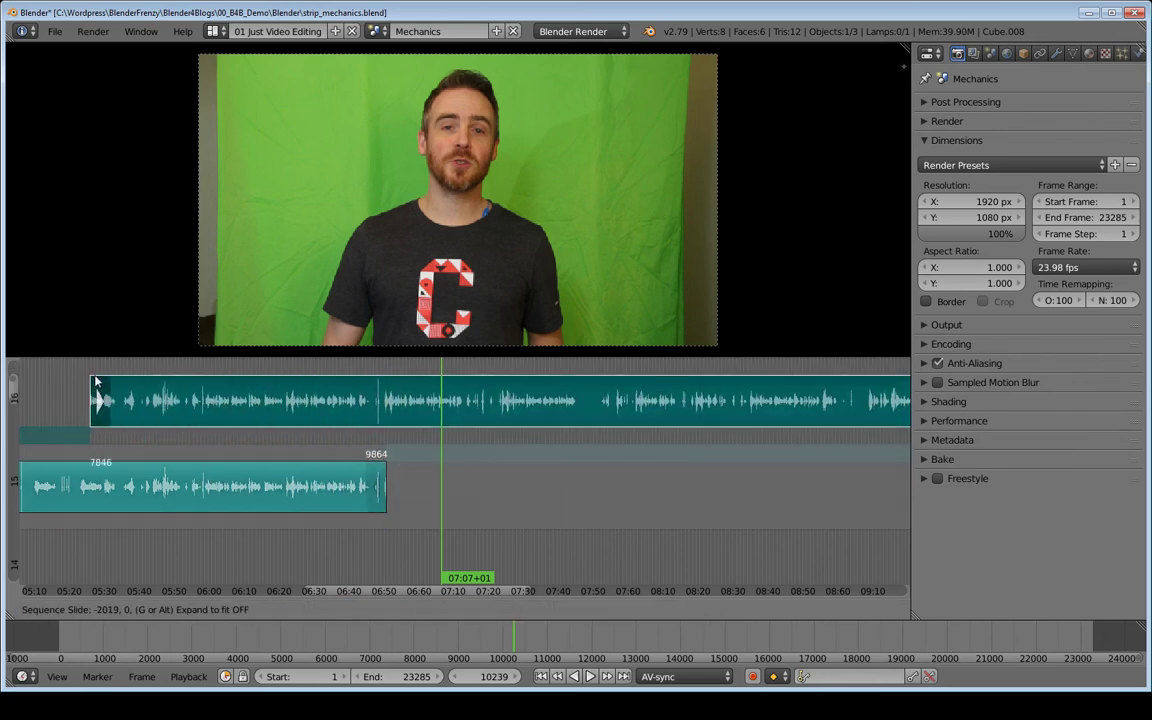
{"action": "left_click", "coordinate": [77, 386]}
Extend the channel 15 audio strip's end handle to frame 12566, and further to frame 22633
{"action": "left_click_drag", "start_coordinate": [378, 487], "coordinate": [783, 488]}
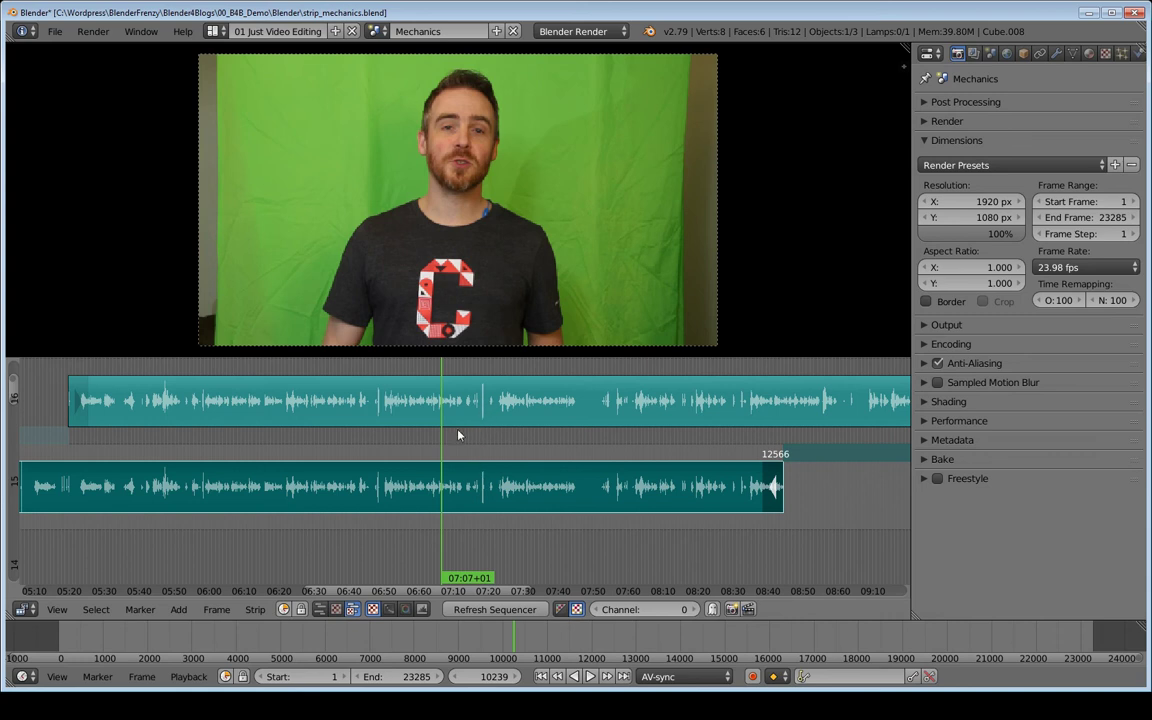
{"action": "scroll", "coordinate": [500, 480], "scroll_direction": "down", "scroll_amount": 5}
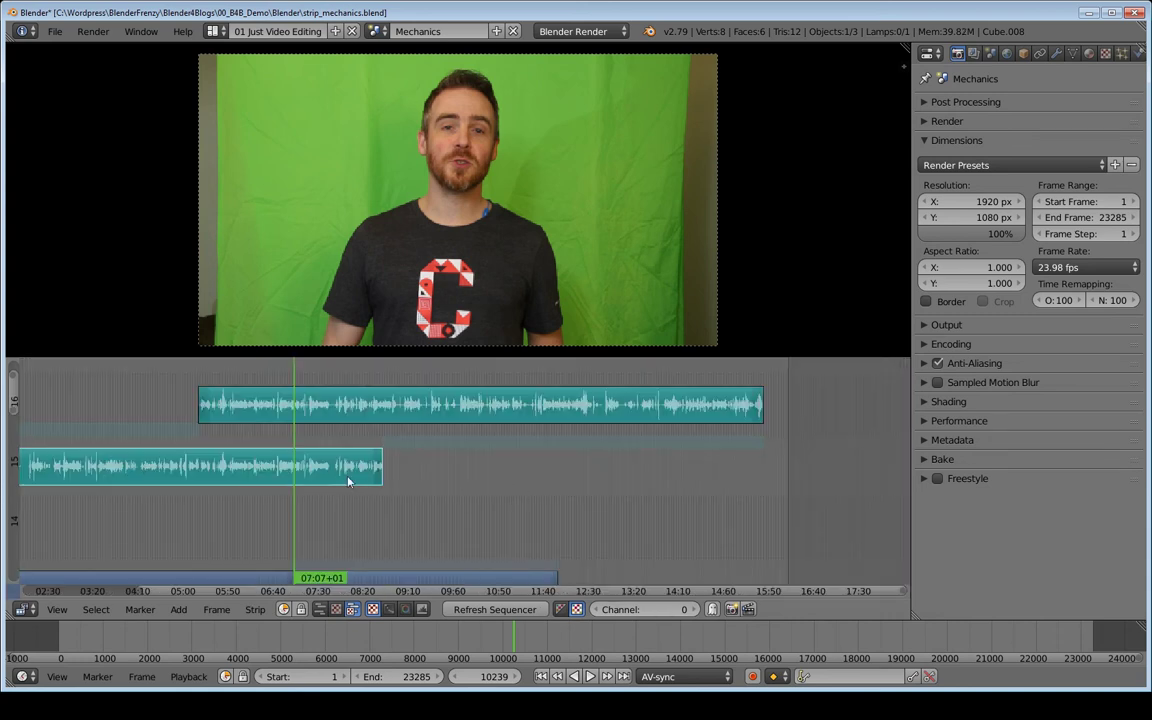
{"action": "left_click_drag", "start_coordinate": [381, 484], "coordinate": [760, 465]}
Try extending the end handles of the second channel 13 video strip and the channel 15 audio strip past their source media
{"action": "scroll", "coordinate": [600, 505], "scroll_direction": "down", "scroll_amount": 4, "text": "shift"}
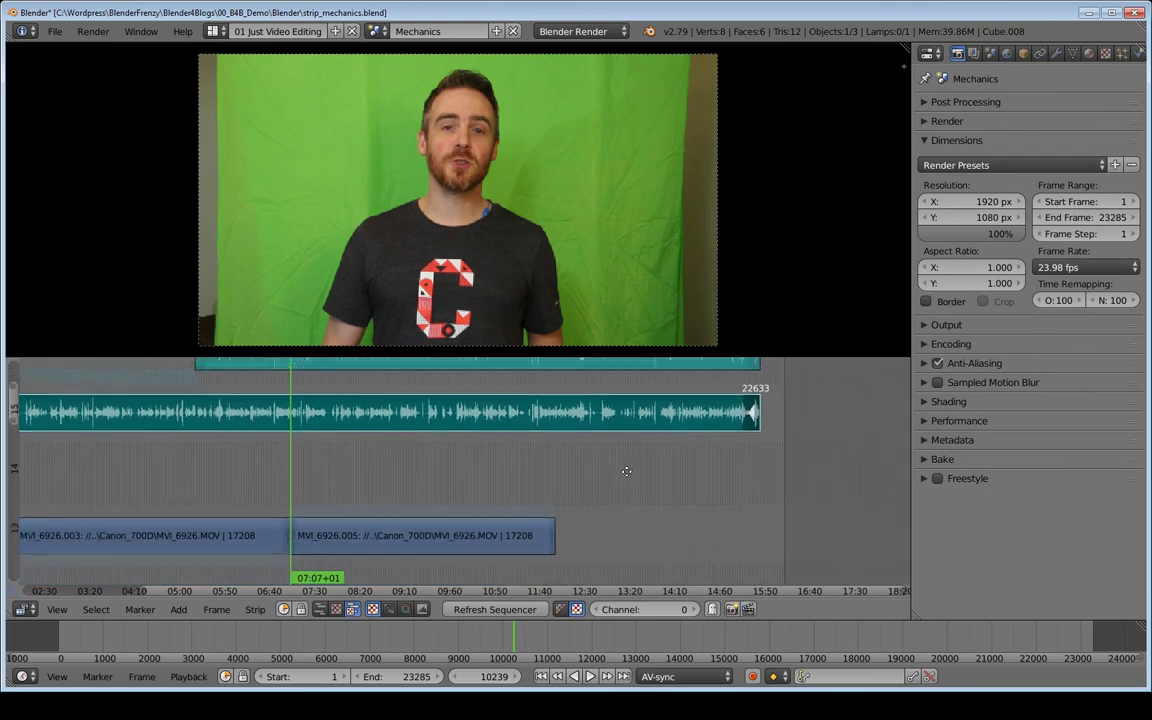
{"action": "right_click", "coordinate": [548, 515]}
{"action": "key", "text": "g"}
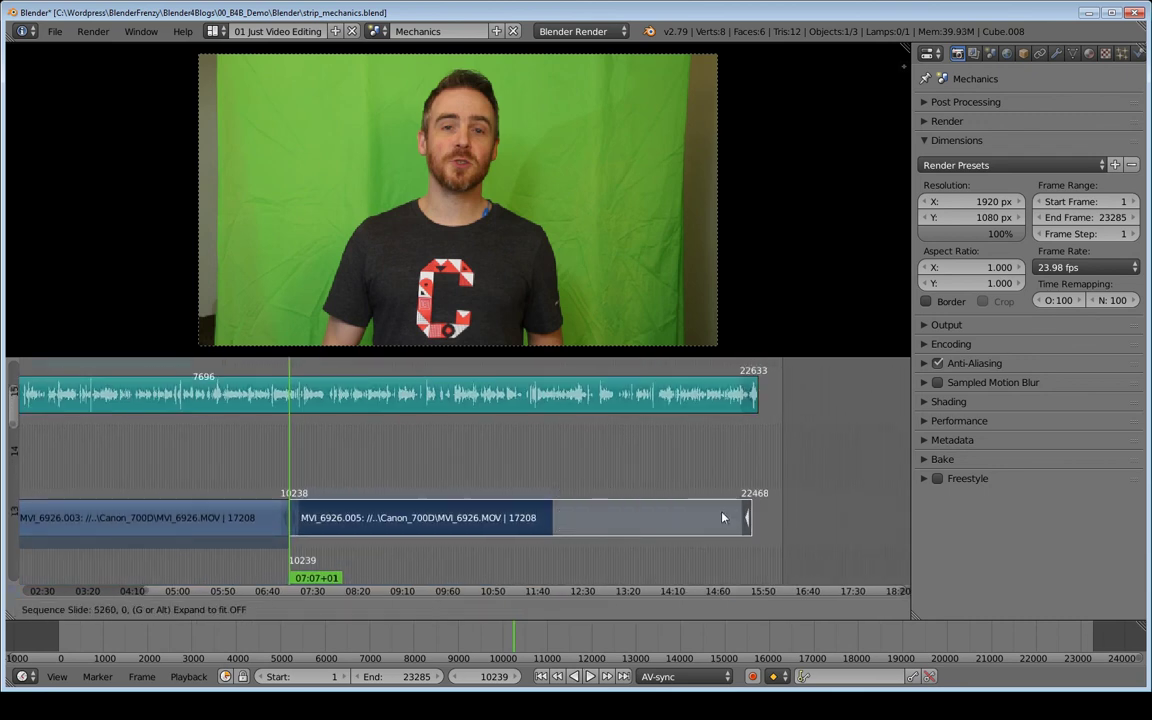
{"action": "right_click", "coordinate": [702, 513]}
{"action": "middle_click_drag", "start_coordinate": [748, 411], "coordinate": [690, 458]}
{"action": "left_click_drag", "start_coordinate": [689, 458], "coordinate": [750, 467]}
{"action": "right_click", "coordinate": [749, 467]}
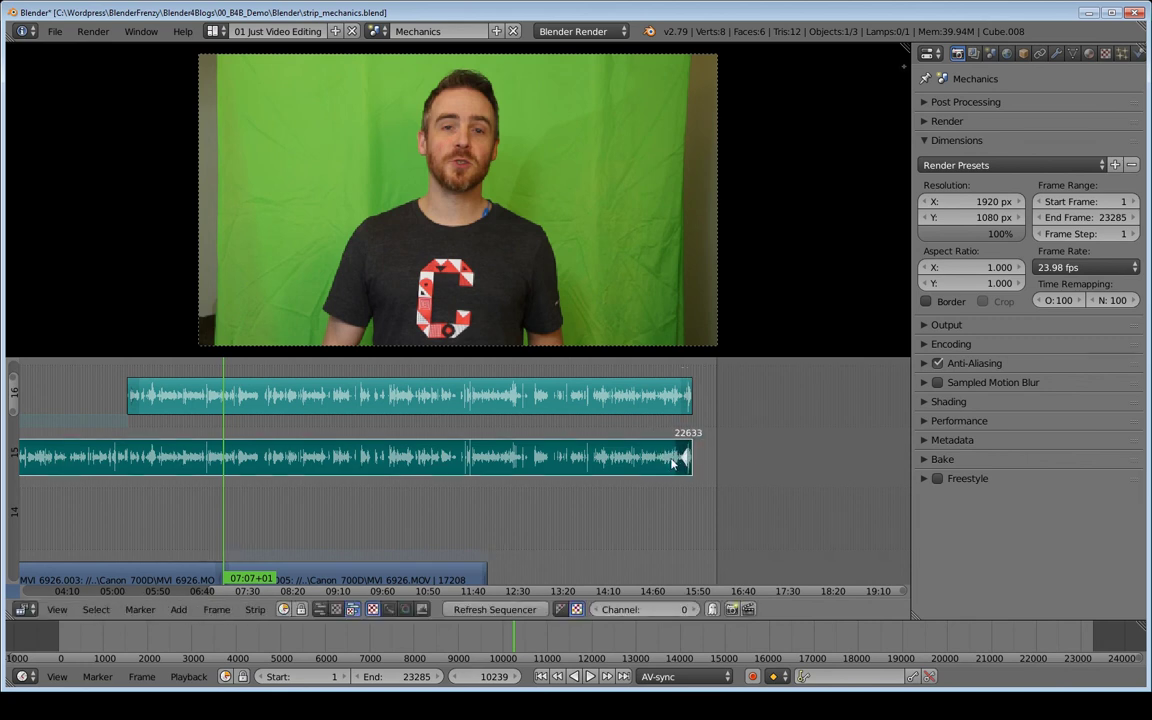
{"action": "middle_click_drag", "start_coordinate": [556, 510], "coordinate": [712, 460]}
{"action": "left_click_drag", "start_coordinate": [640, 522], "coordinate": [704, 519]}
{"action": "right_click", "coordinate": [704, 519]}
Delete the two audio strips in channels 15 and 16
{"action": "middle_click_drag", "start_coordinate": [546, 481], "coordinate": [608, 537]}
{"action": "right_click", "coordinate": [580, 456]}
{"action": "right_click", "coordinate": [585, 408], "text": "shift"}
{"action": "key", "text": "x"}
{"action": "left_click", "coordinate": [586, 413]}
Delete the second channel 13 video strip, the one starting at frame 10239
{"action": "middle_click_drag", "start_coordinate": [586, 491], "coordinate": [568, 416]}
{"action": "middle_click_drag", "start_coordinate": [596, 459], "coordinate": [549, 389], "text": "ctrl"}
{"action": "middle_click_drag", "start_coordinate": [536, 443], "coordinate": [542, 450], "text": "ctrl"}
{"action": "middle_click_drag", "start_coordinate": [563, 445], "coordinate": [549, 429], "text": "ctrl"}
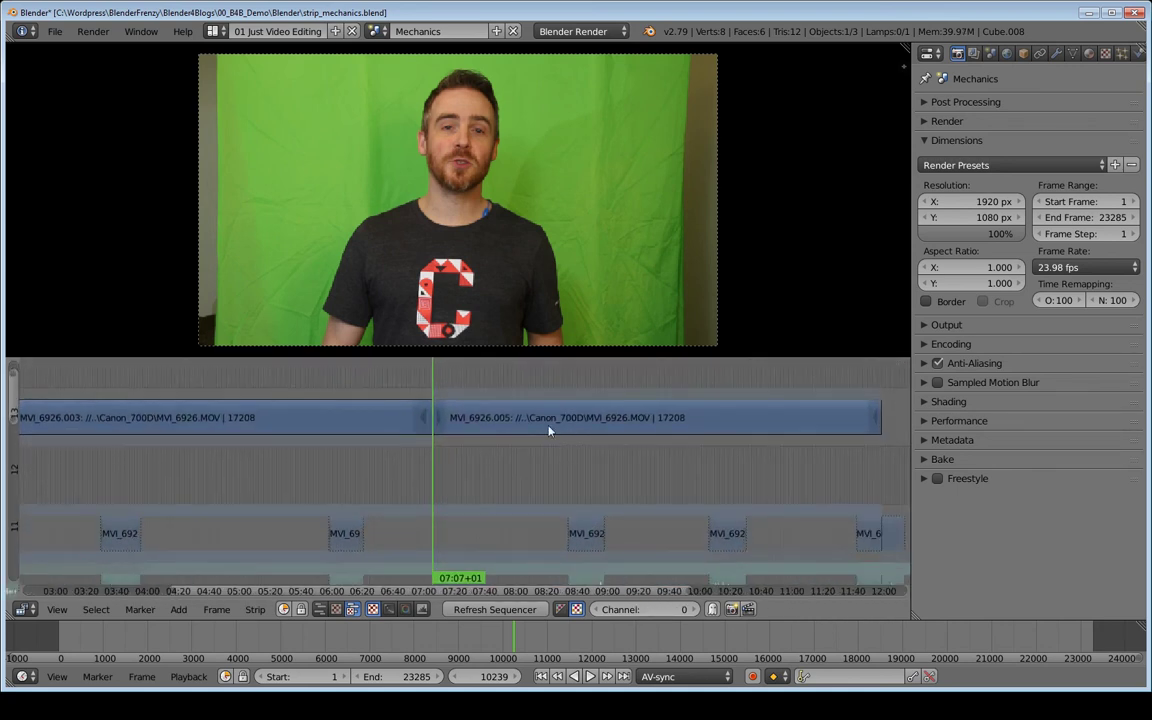
{"action": "right_click", "coordinate": [549, 429]}
{"action": "key", "text": "x"}
{"action": "left_click", "coordinate": [529, 482]}
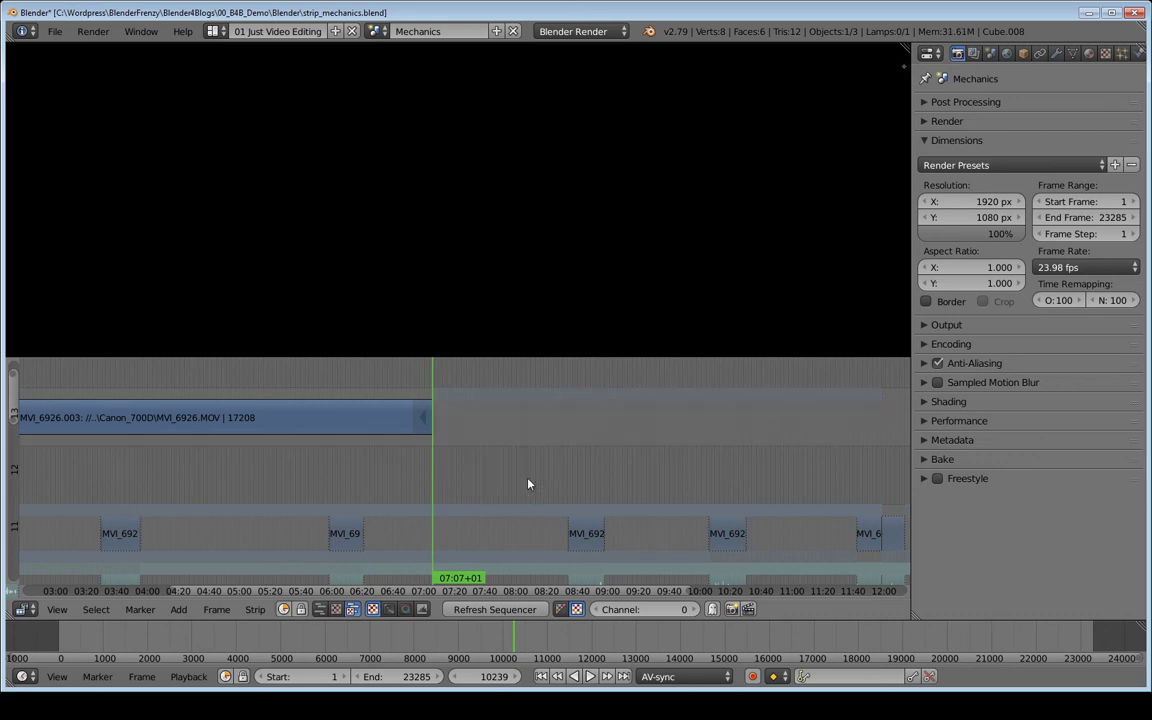
Clear the strip offsets of the remaining channel 13 video strip to restore its full length
{"action": "right_click", "coordinate": [360, 423]}
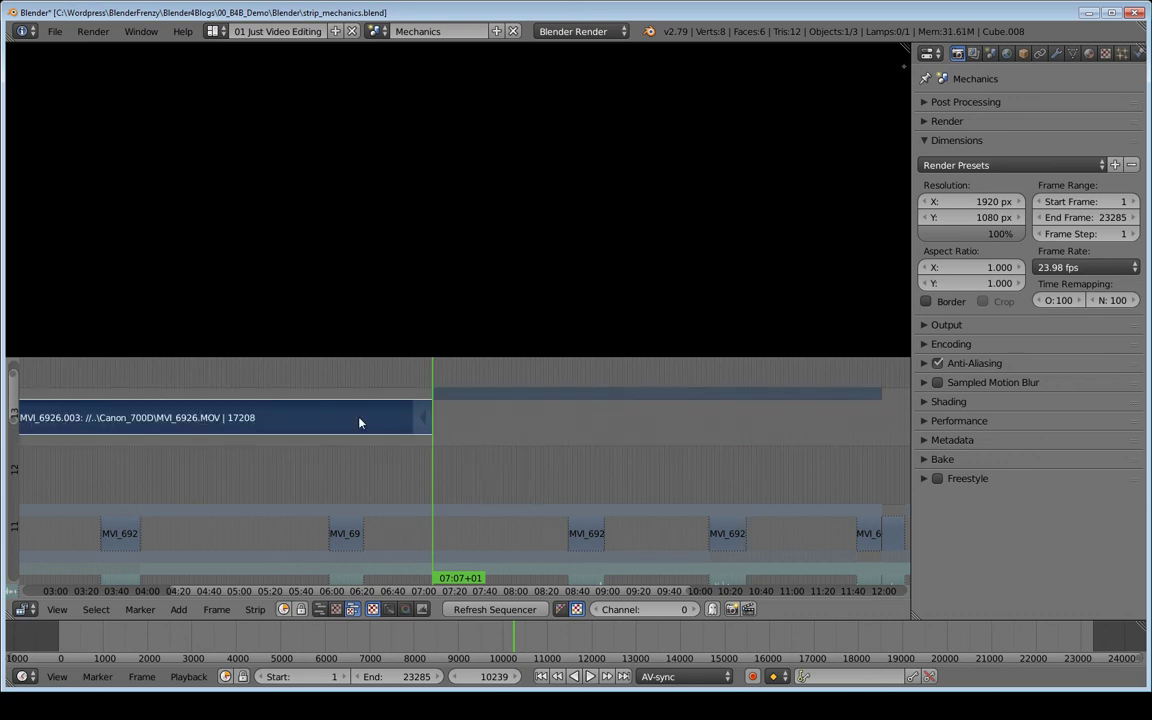
{"action": "key", "text": "alt+o"}
{"action": "key", "text": "Home"}
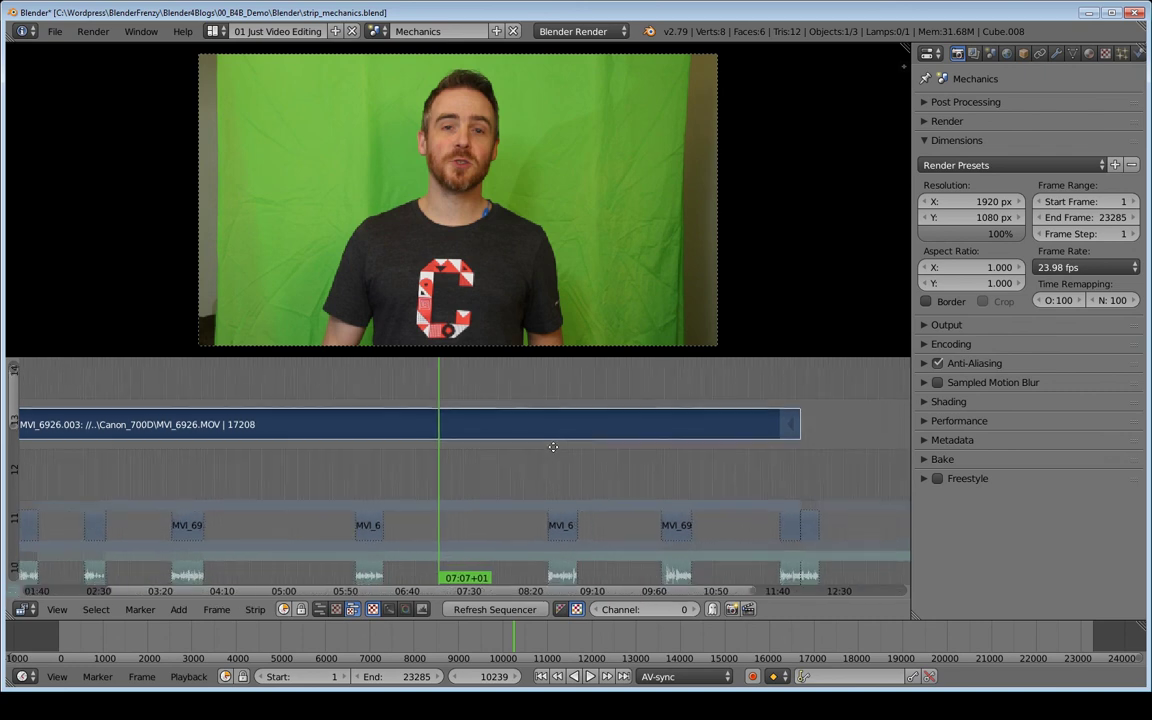
{"action": "middle_click_drag", "start_coordinate": [533, 460], "coordinate": [542, 456], "text": "ctrl"}
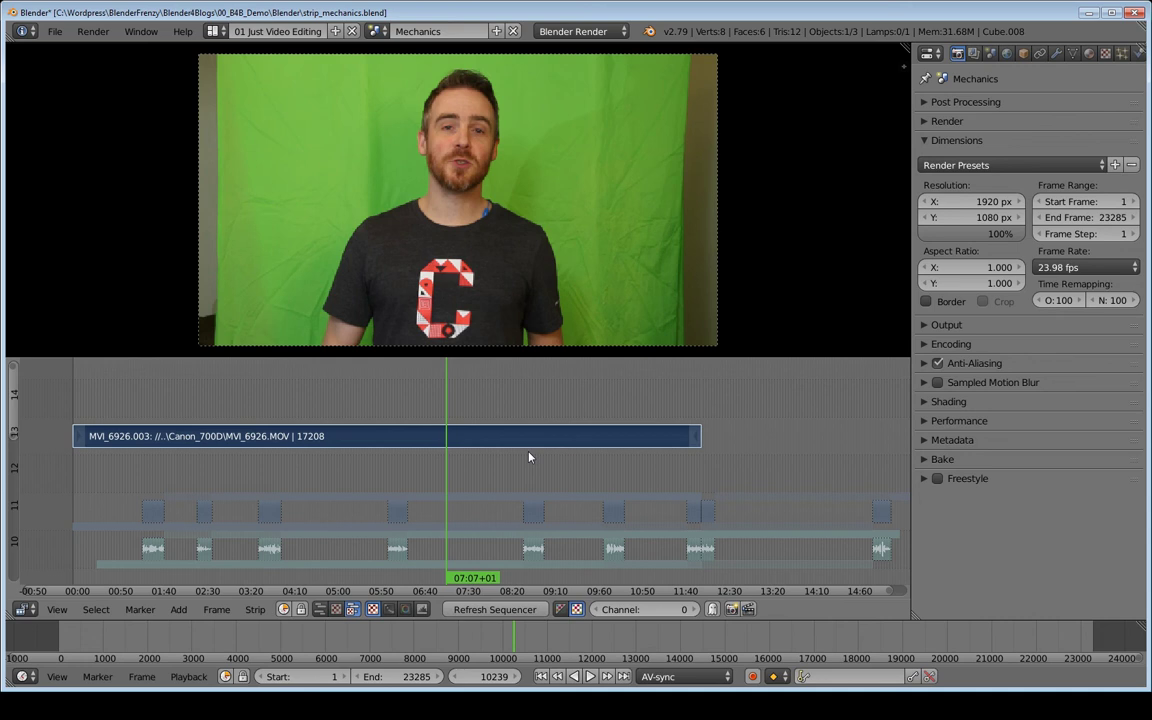
Hard cut the channel 13 video strip at the playhead on frame 10239 and select each resulting part in turn
{"action": "key", "text": "k"}
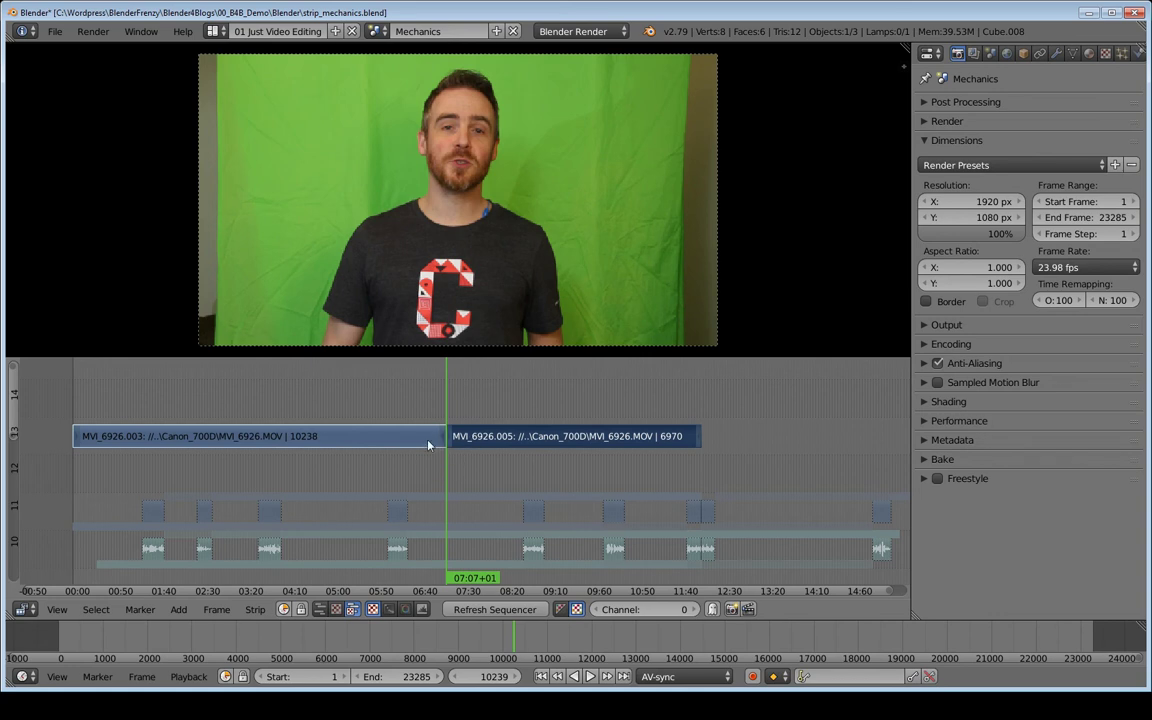
{"action": "right_click", "coordinate": [470, 440]}
{"action": "right_click", "coordinate": [393, 440]}
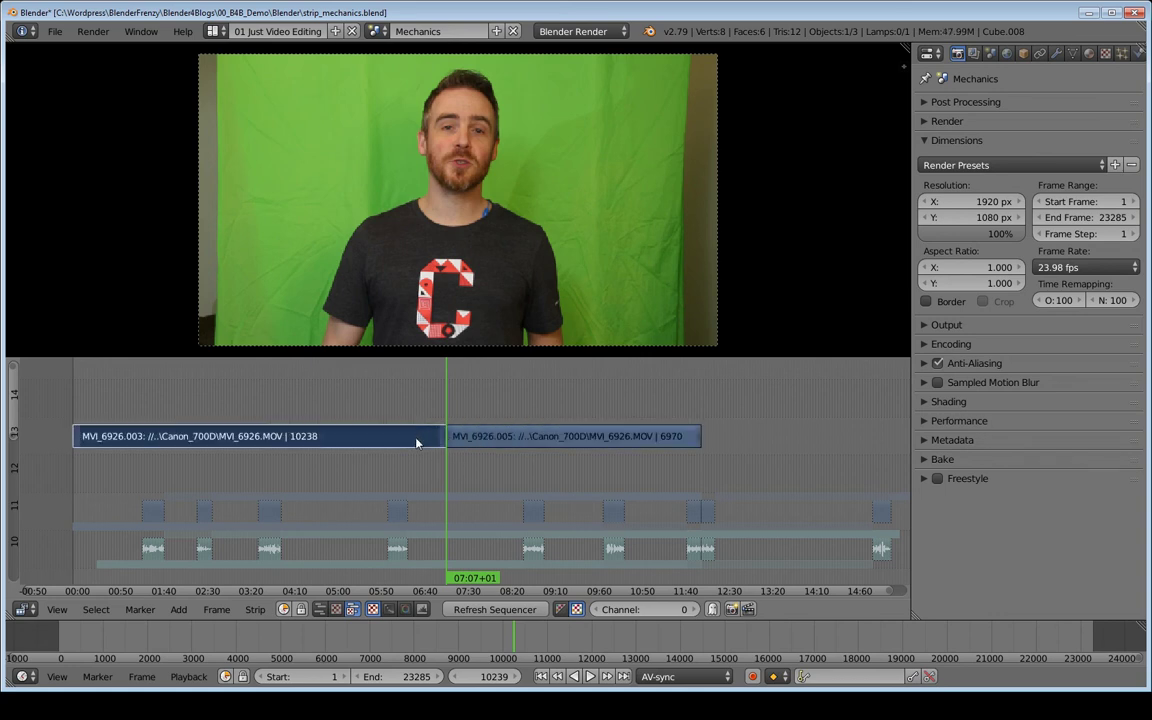
{"action": "right_click", "coordinate": [452, 438]}
{"action": "right_click", "coordinate": [393, 438]}
Move the second hard-cut part straight up to channel 14, keeping its start at frame 10239
{"action": "right_click", "coordinate": [537, 440]}
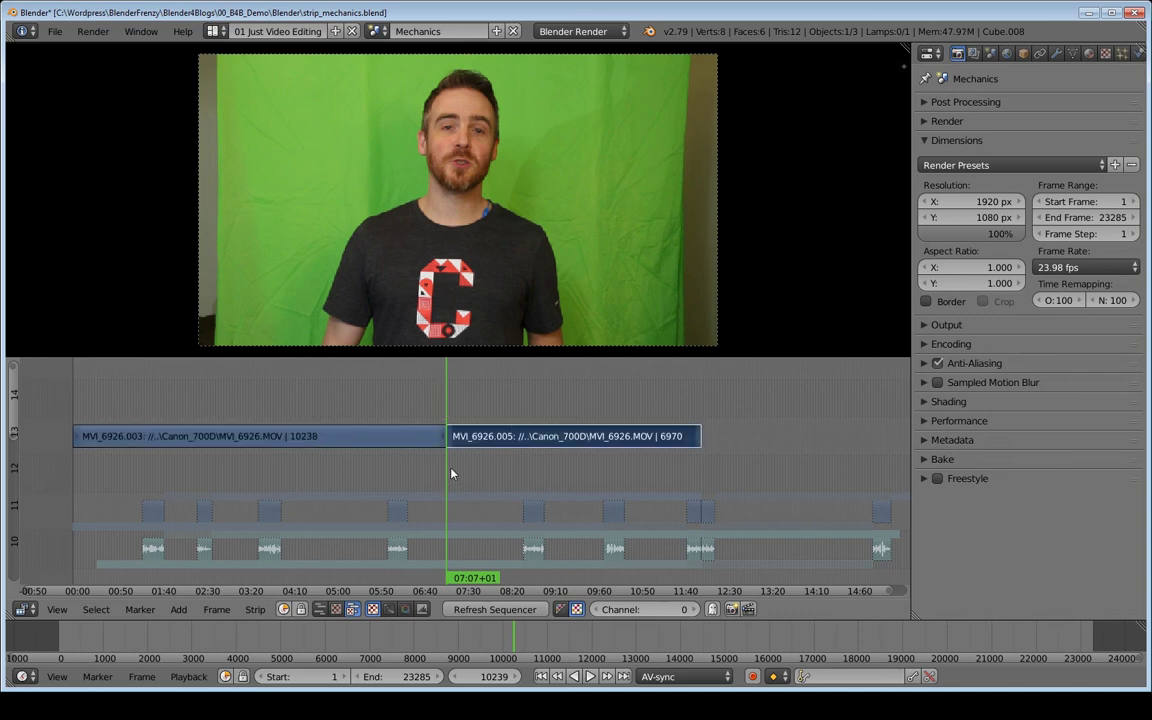
{"action": "key", "text": "g"}
{"action": "left_click", "coordinate": [476, 413]}
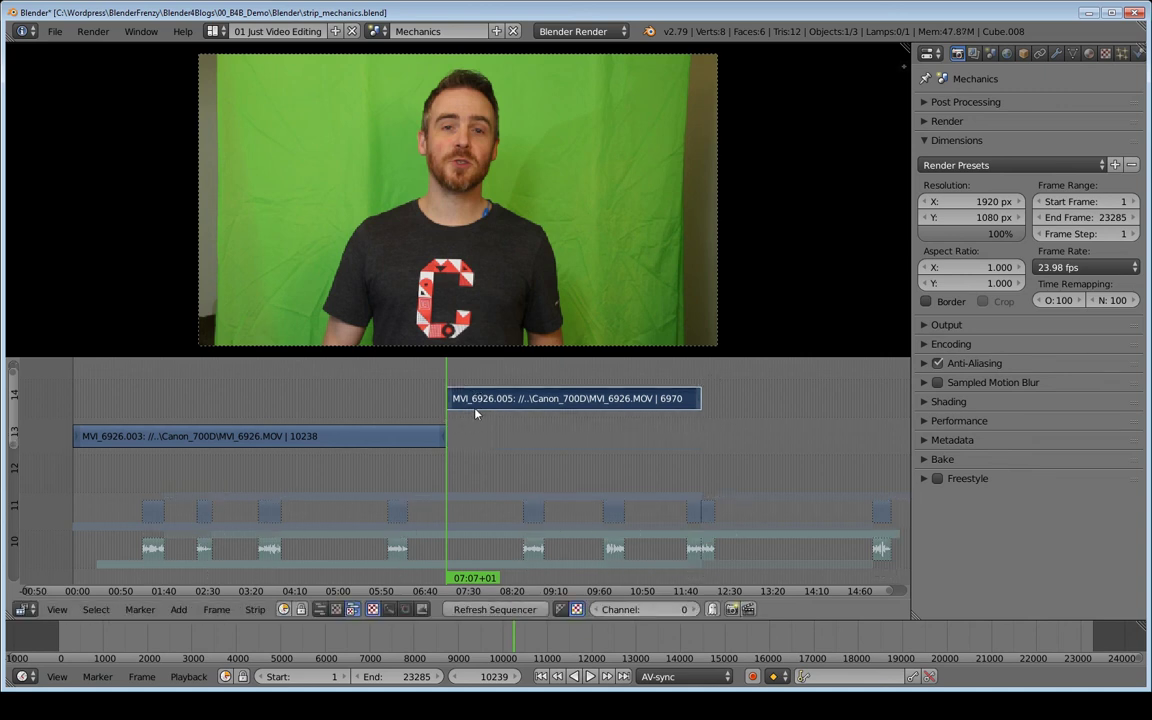
{"action": "middle_click_drag", "start_coordinate": [448, 404], "coordinate": [520, 455]}
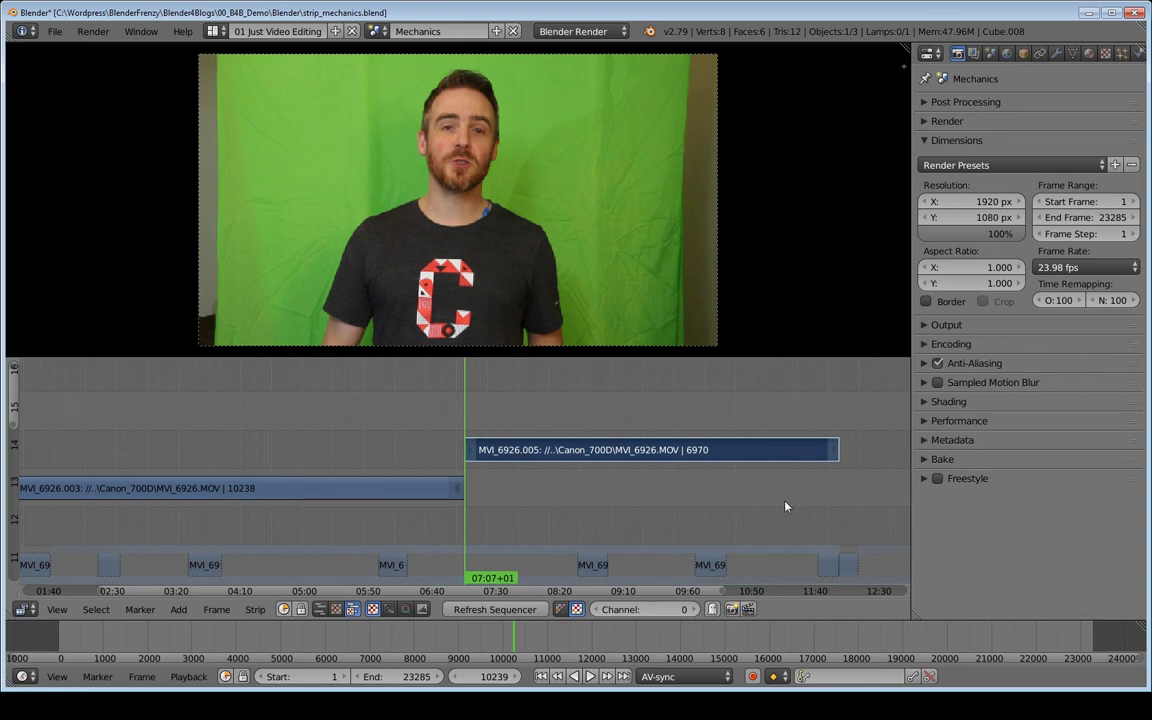
Extend the channel 14 strip's start handle back to frame 6377, and snap it to the playhead at frame 10239
{"action": "right_click_drag", "start_coordinate": [470, 452], "coordinate": [263, 443]}
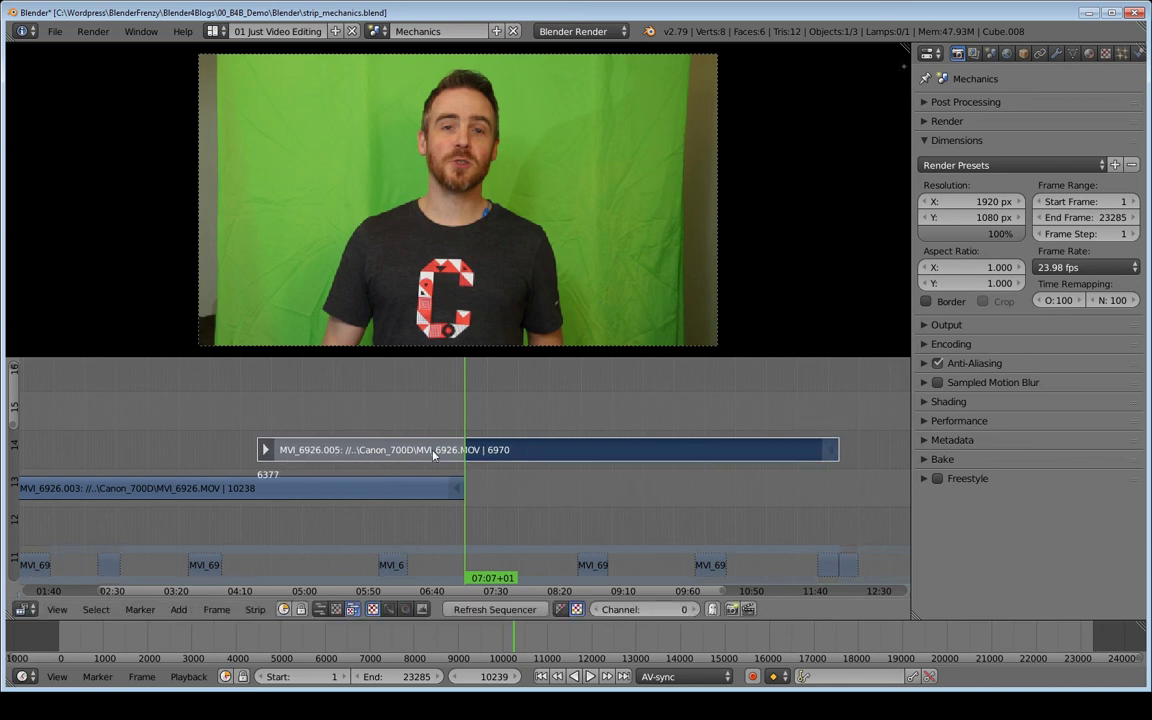
{"action": "left_click_drag", "start_coordinate": [442, 421], "coordinate": [481, 429]}
{"action": "key", "text": "Page_Down"}
{"action": "key", "text": "shift+s"}
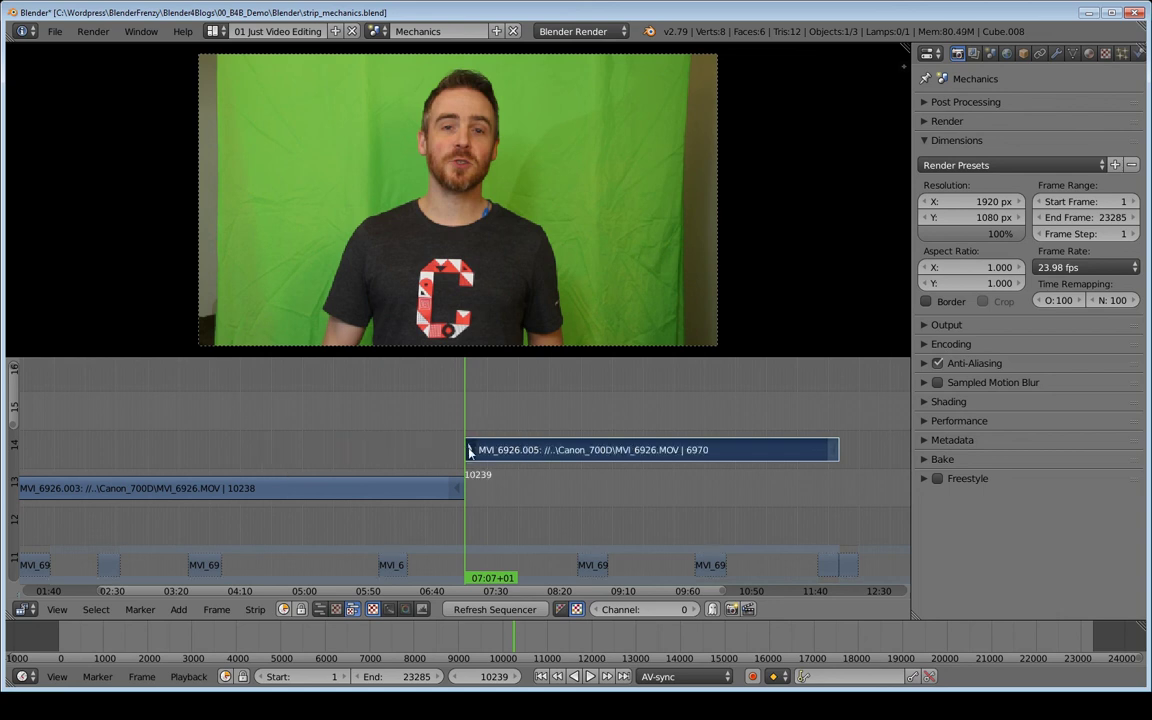
Extend the channel 13 strip's end handle to frame 14279, and undo that extension
{"action": "right_click", "coordinate": [458, 486]}
{"action": "key", "text": "g"}
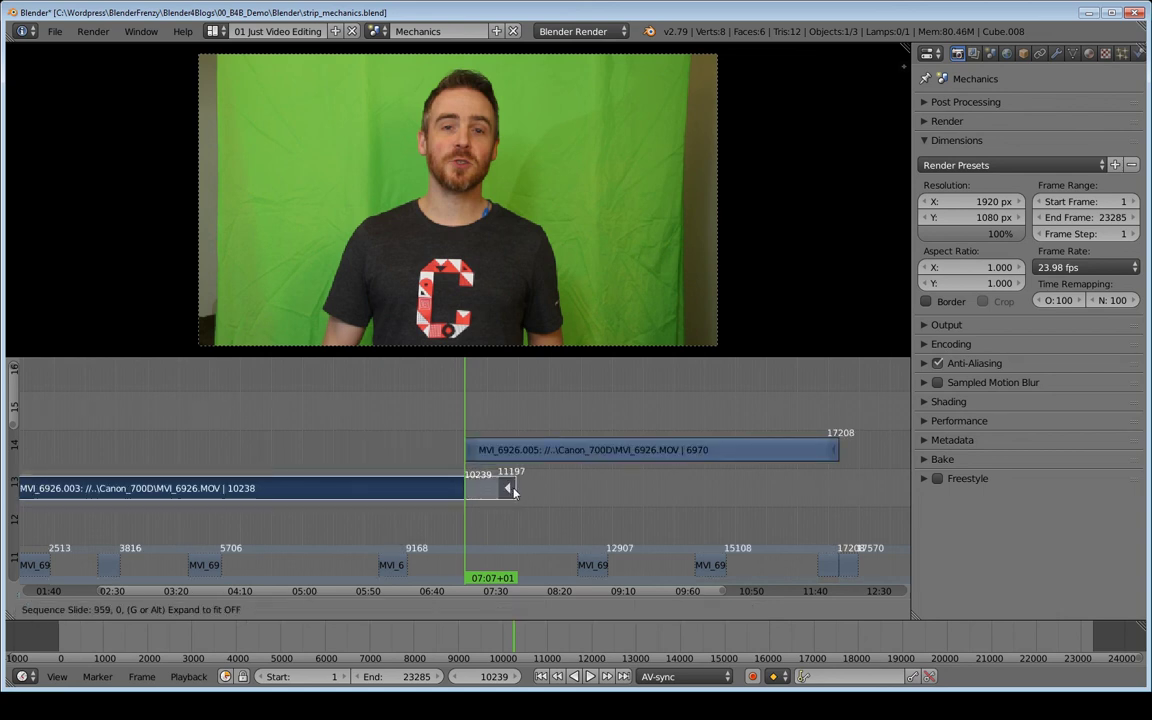
{"action": "left_click", "coordinate": [674, 500]}
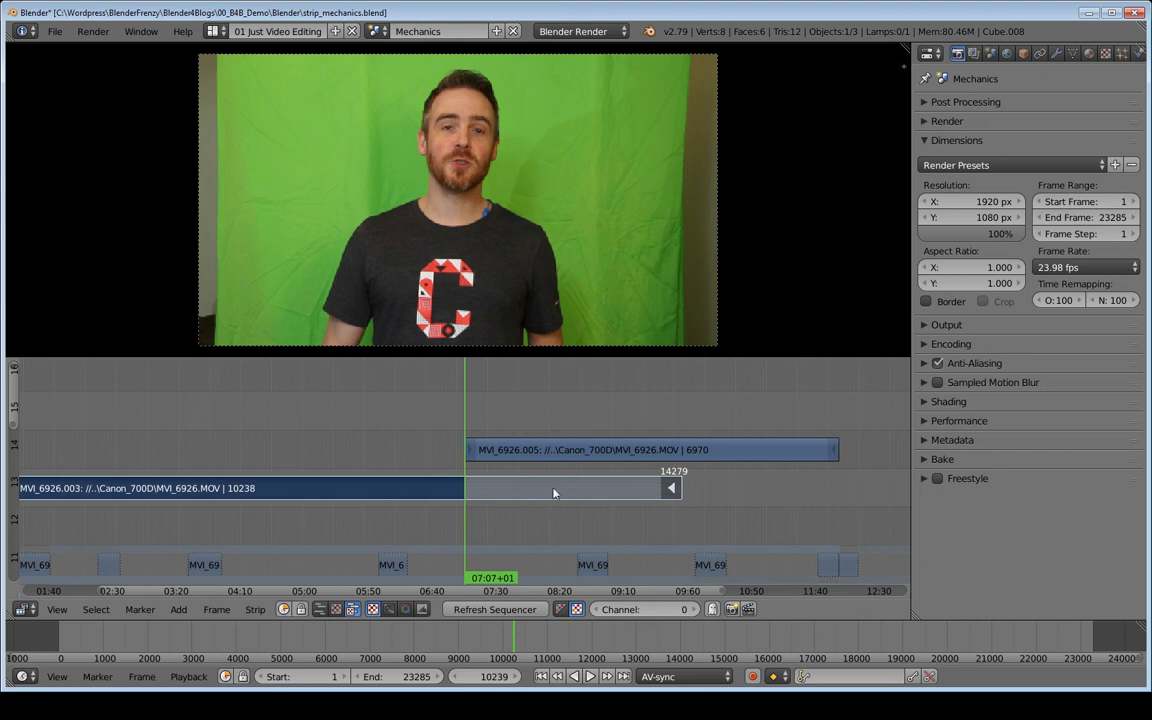
{"action": "key", "text": "ctrl+z"}
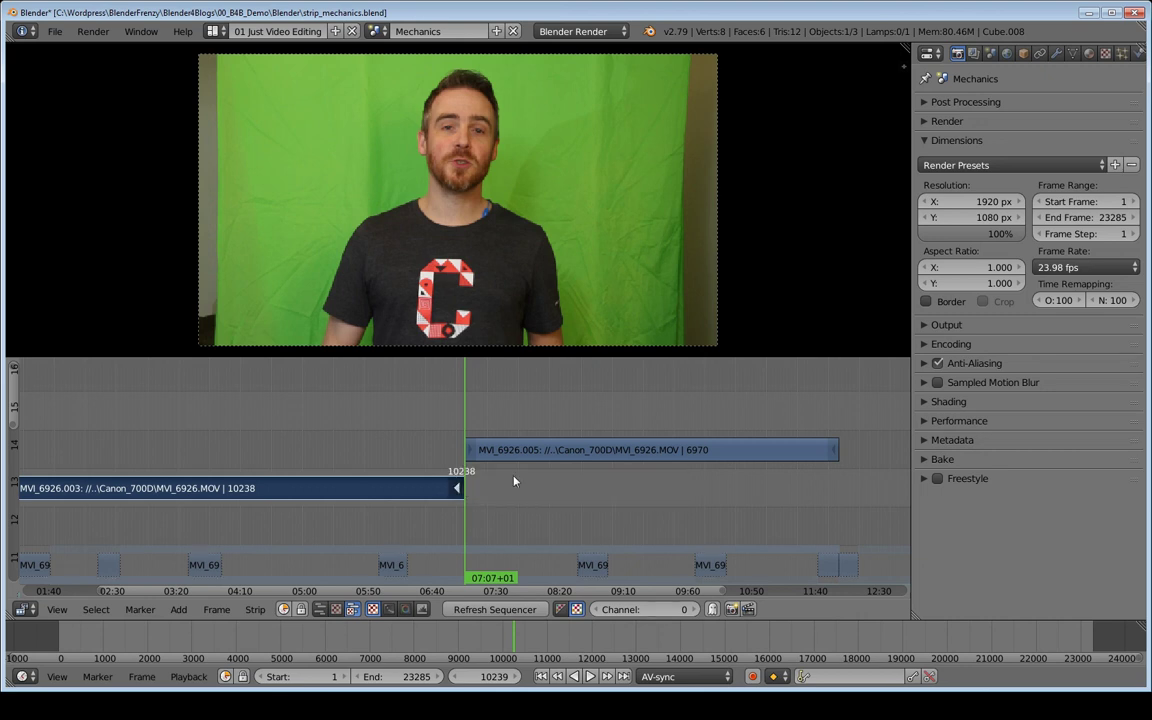
Trim the channel 14 strip's start handle forward to frame 13691
{"action": "right_click", "coordinate": [462, 448]}
{"action": "key", "text": "g"}
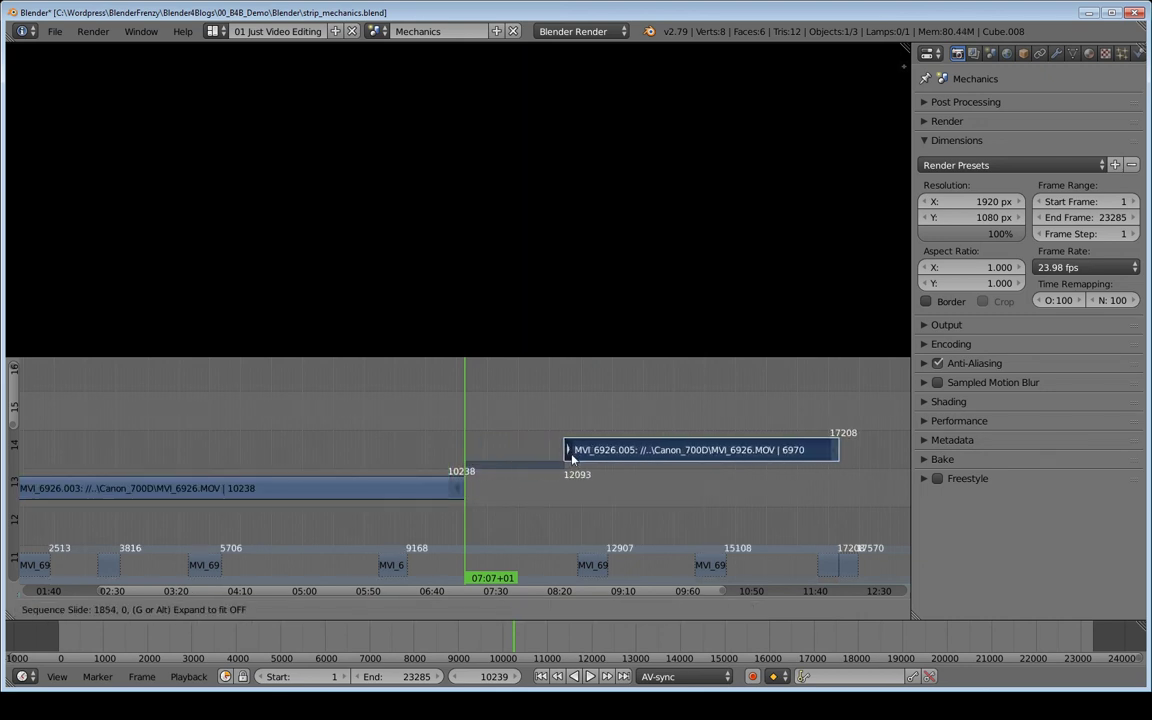
{"action": "left_click", "coordinate": [658, 458]}
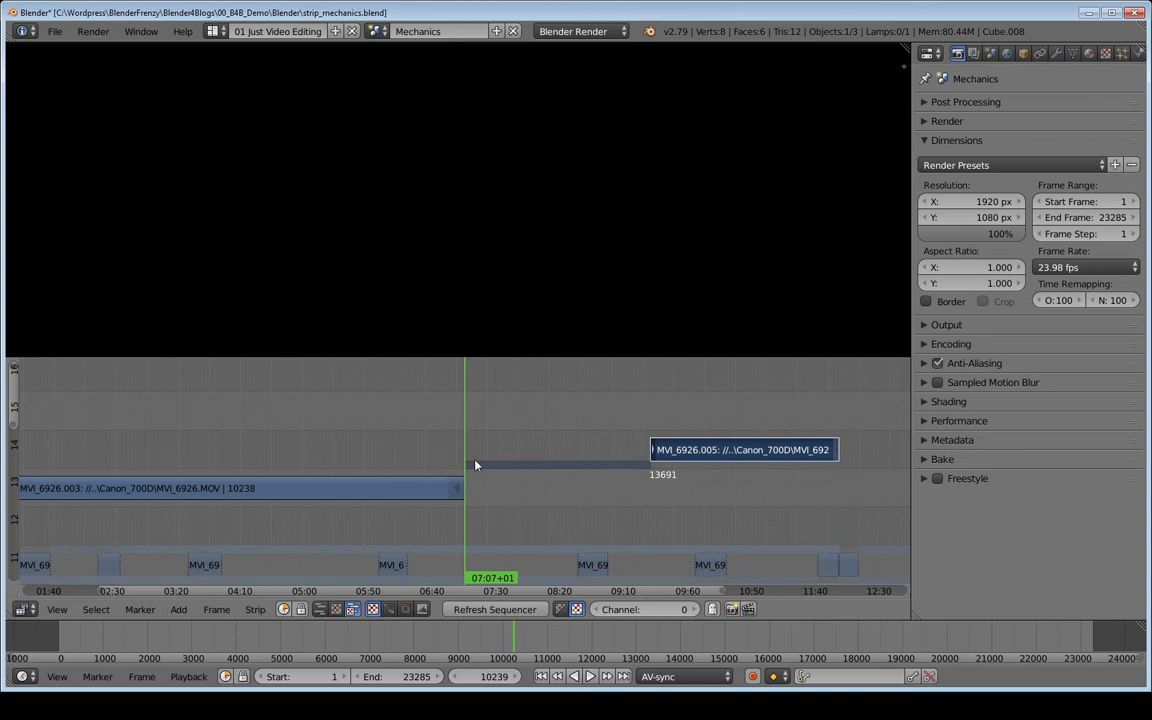
Try sliding the trimmed channel 14 strip along the timeline, and pull its start handle back to frame 10239
{"action": "key", "text": "g"}
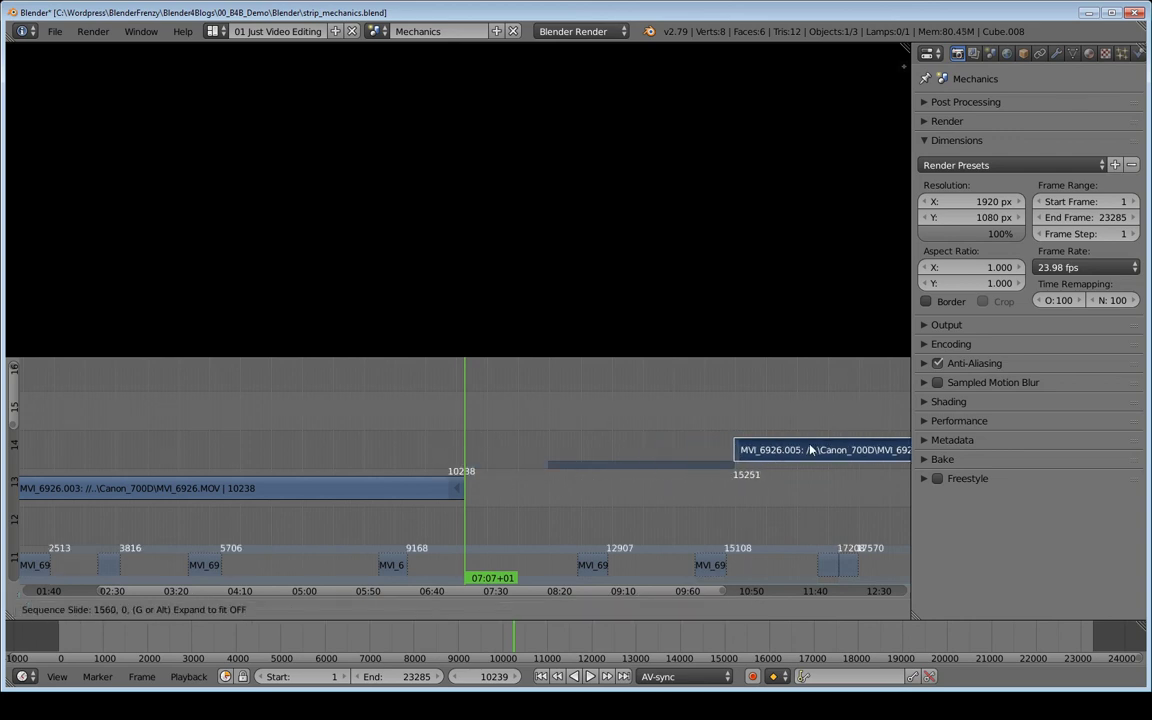
{"action": "left_click", "coordinate": [718, 458]}
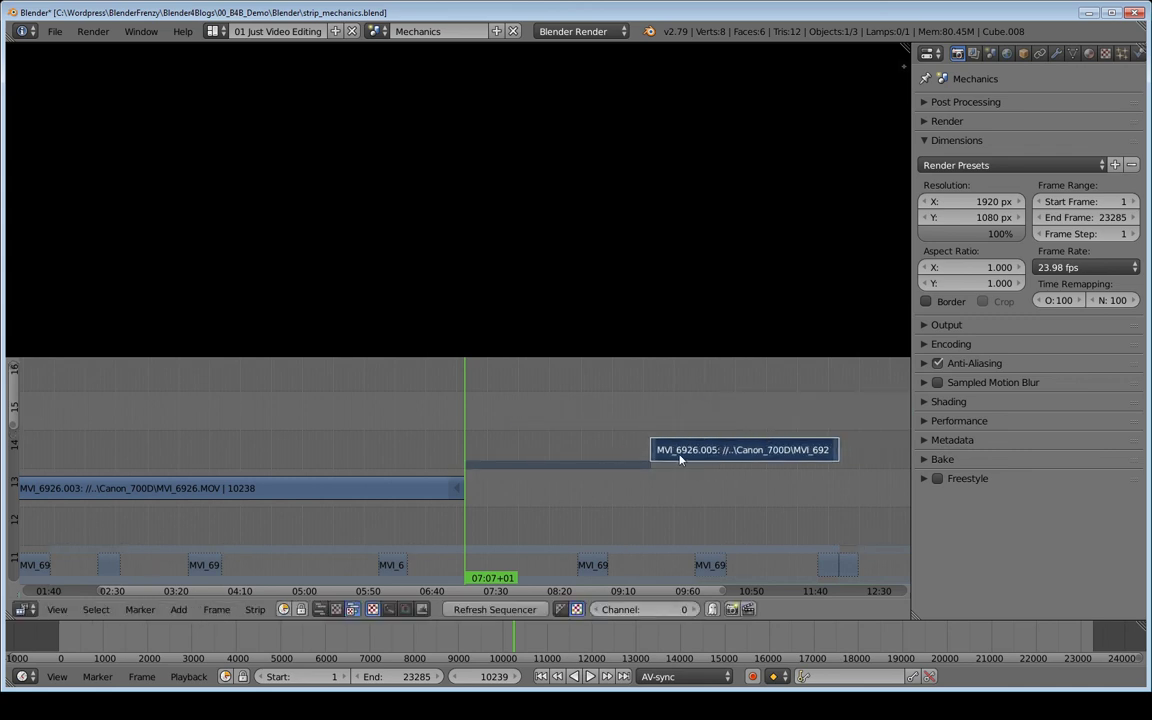
{"action": "left_click_drag", "start_coordinate": [654, 450], "coordinate": [470, 451]}
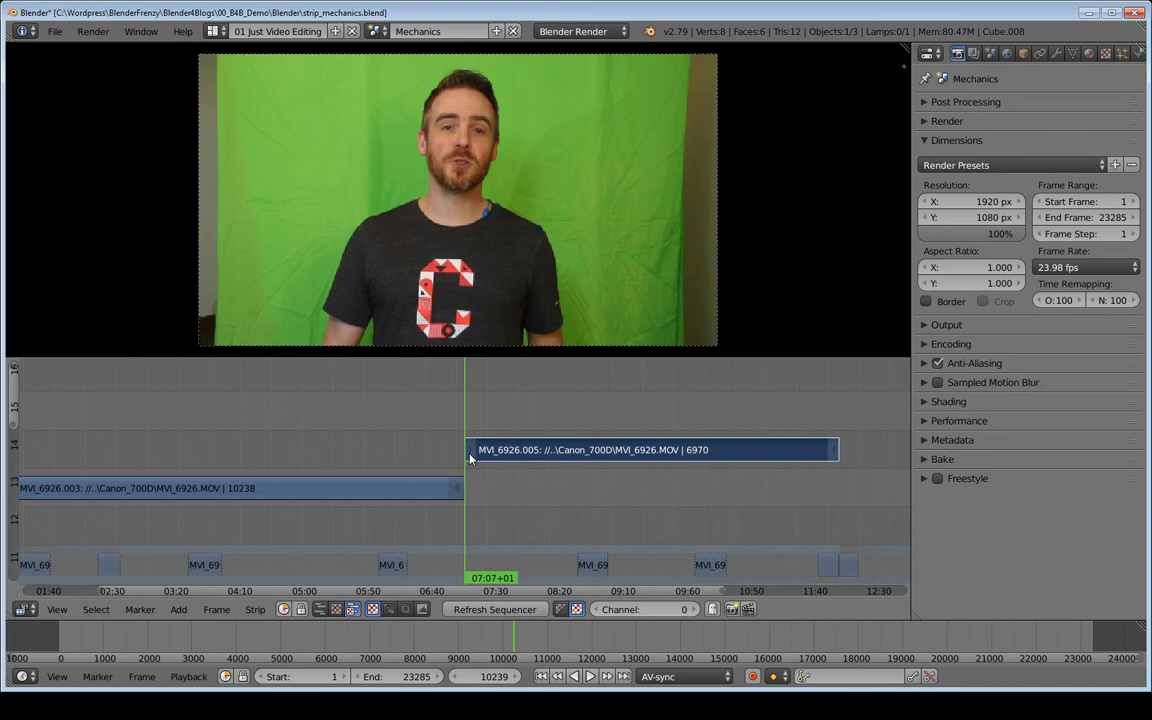
Trim the channel 13 strip's end handle back to frame 4446, and extend it again to frame 10238
{"action": "right_click_drag", "start_coordinate": [461, 494], "coordinate": [155, 483]}
{"action": "left_click", "coordinate": [149, 481]}
{"action": "middle_click_drag", "start_coordinate": [254, 483], "coordinate": [432, 470]}
{"action": "middle_click_drag", "start_coordinate": [551, 470], "coordinate": [507, 442]}
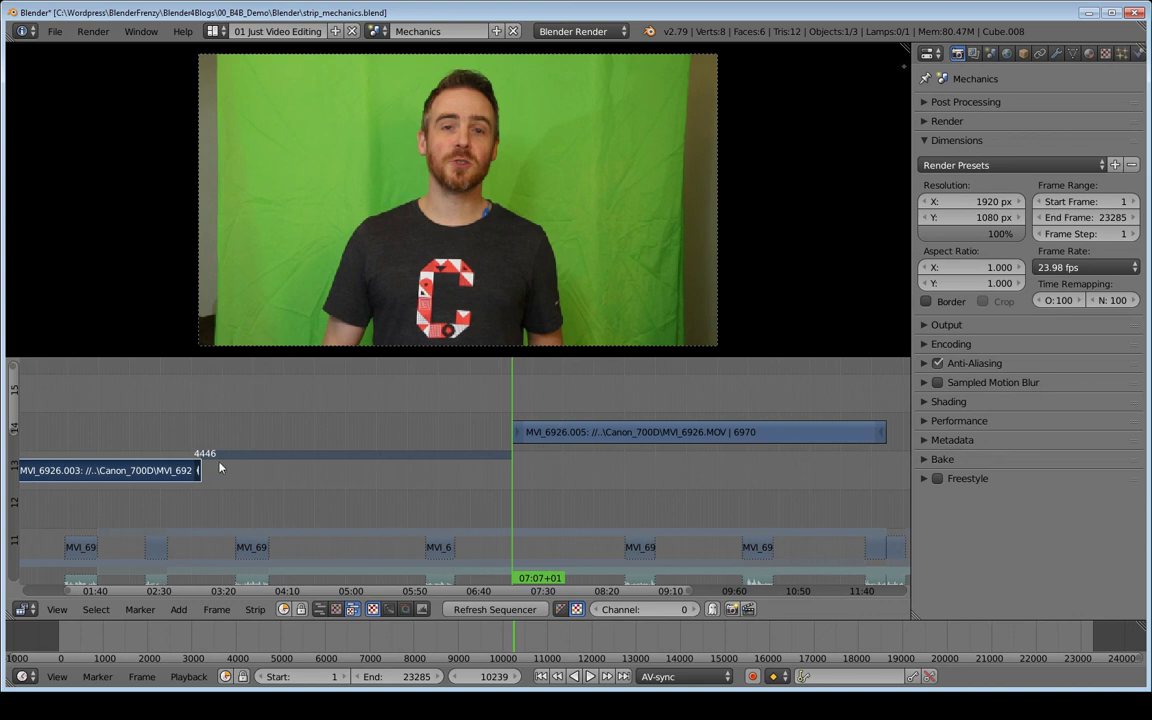
{"action": "left_click_drag", "start_coordinate": [203, 470], "coordinate": [507, 470]}
{"action": "middle_click_drag", "start_coordinate": [562, 469], "coordinate": [549, 481], "text": "ctrl"}
{"action": "right_click", "coordinate": [460, 480]}
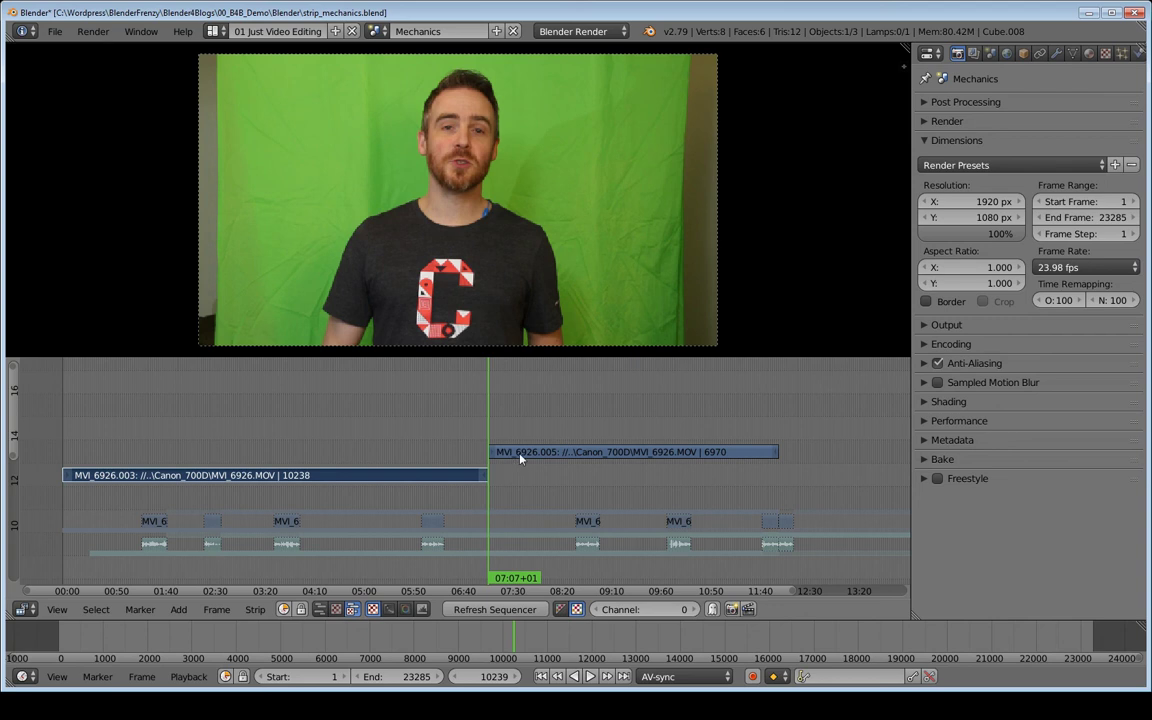
Move the channel 14 strip up one channel, and place the playhead at frame 12650
{"action": "right_click", "coordinate": [545, 452]}
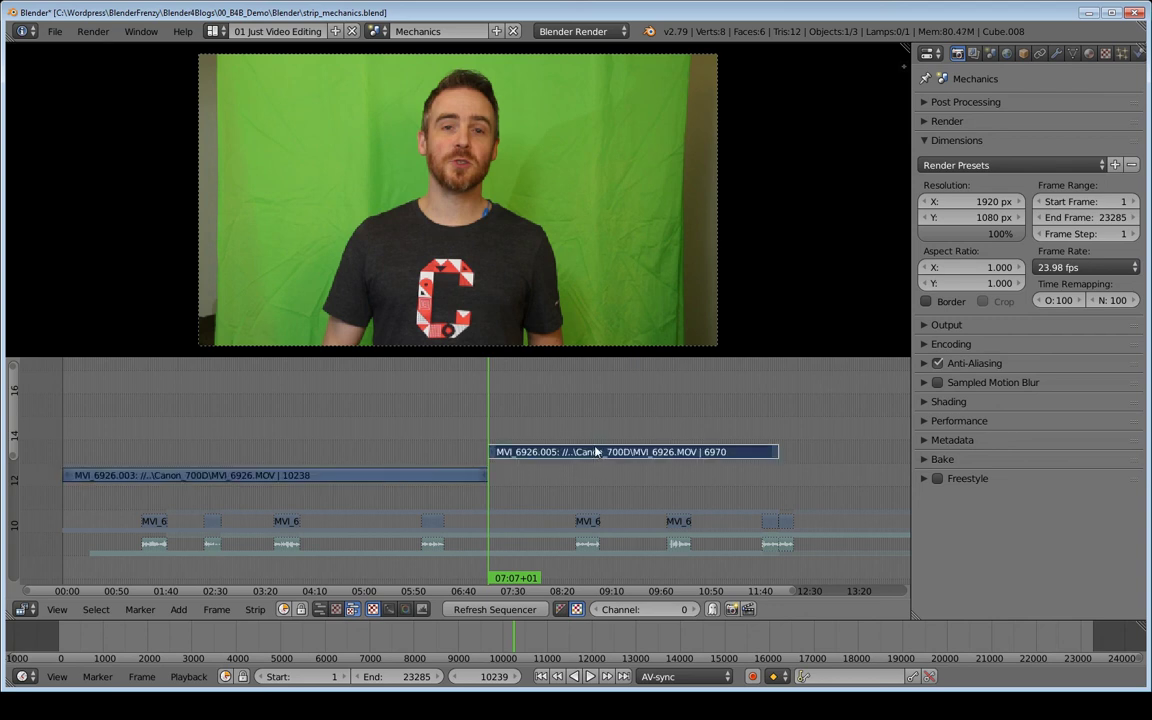
{"action": "right_click_drag", "start_coordinate": [593, 448], "coordinate": [587, 432]}
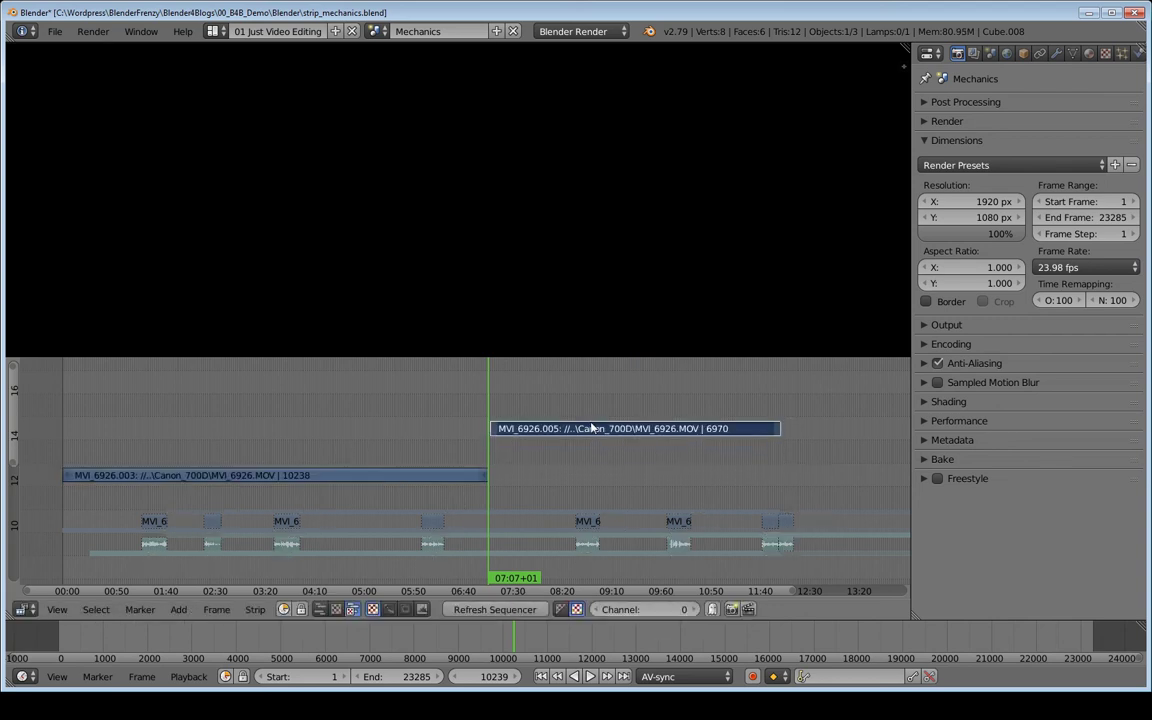
{"action": "left_click", "coordinate": [588, 436]}
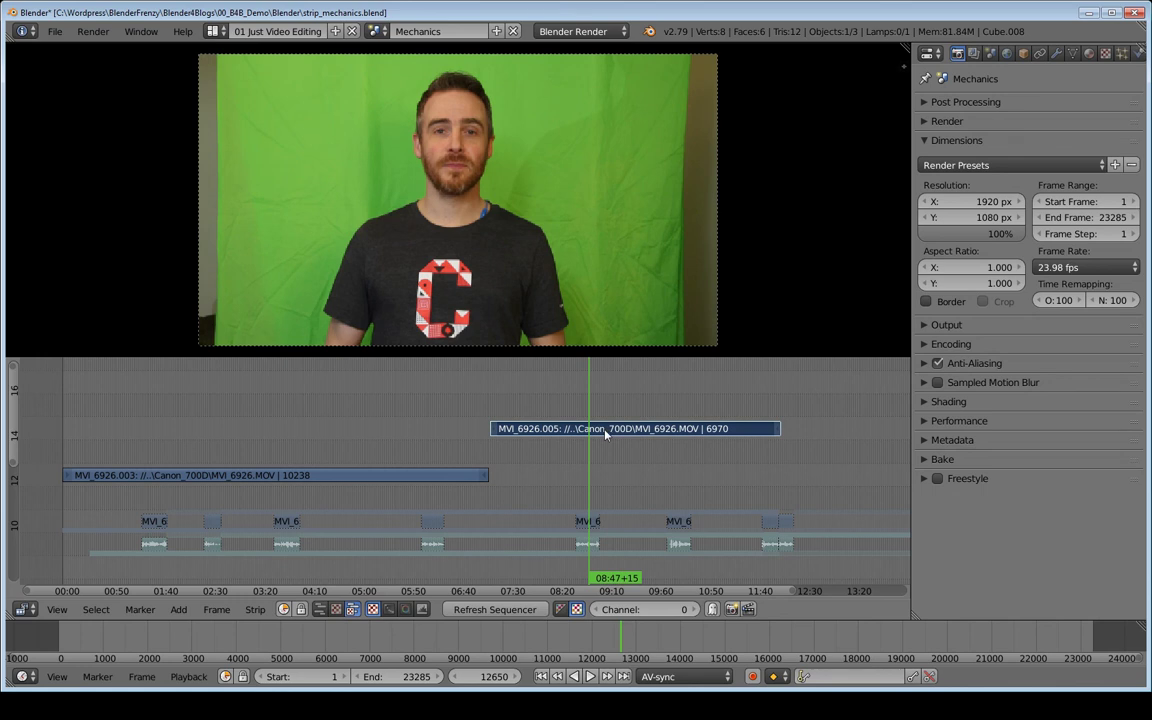
Try trimming the raised strip's start handle forward, and undo both the trim and the strip's moves up from channel 13
{"action": "right_click_drag", "start_coordinate": [494, 431], "coordinate": [608, 434]}
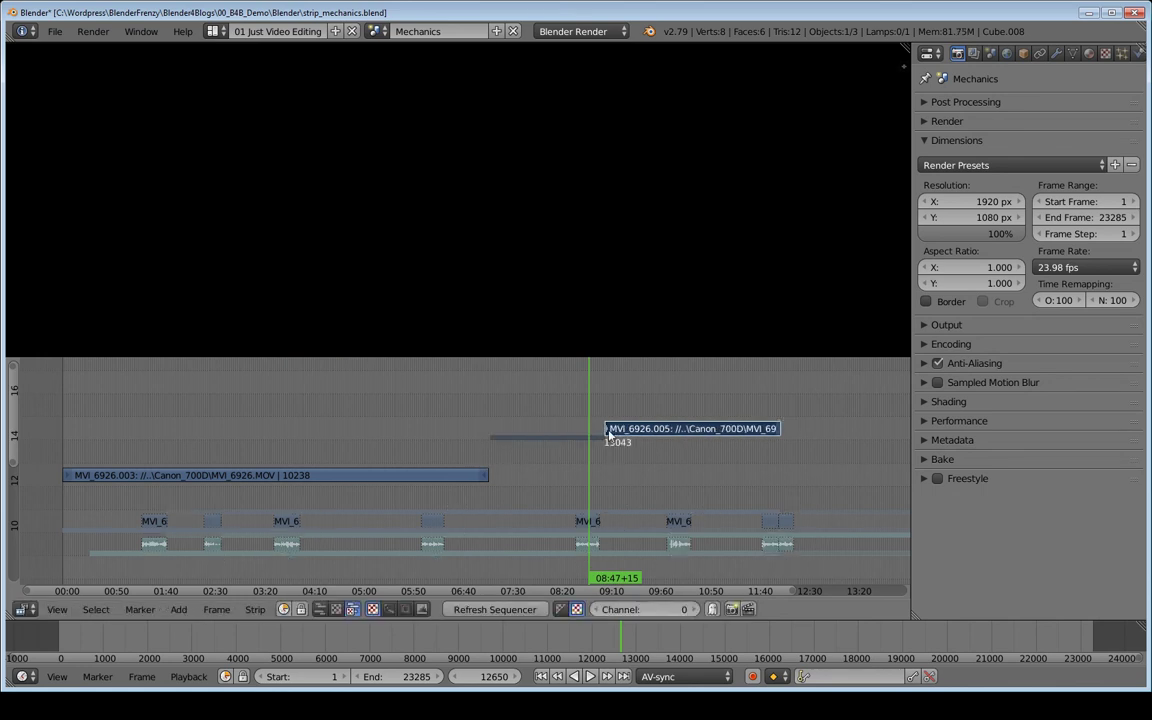
{"action": "right_click", "coordinate": [620, 429]}
{"action": "key", "text": "ctrl+z"}
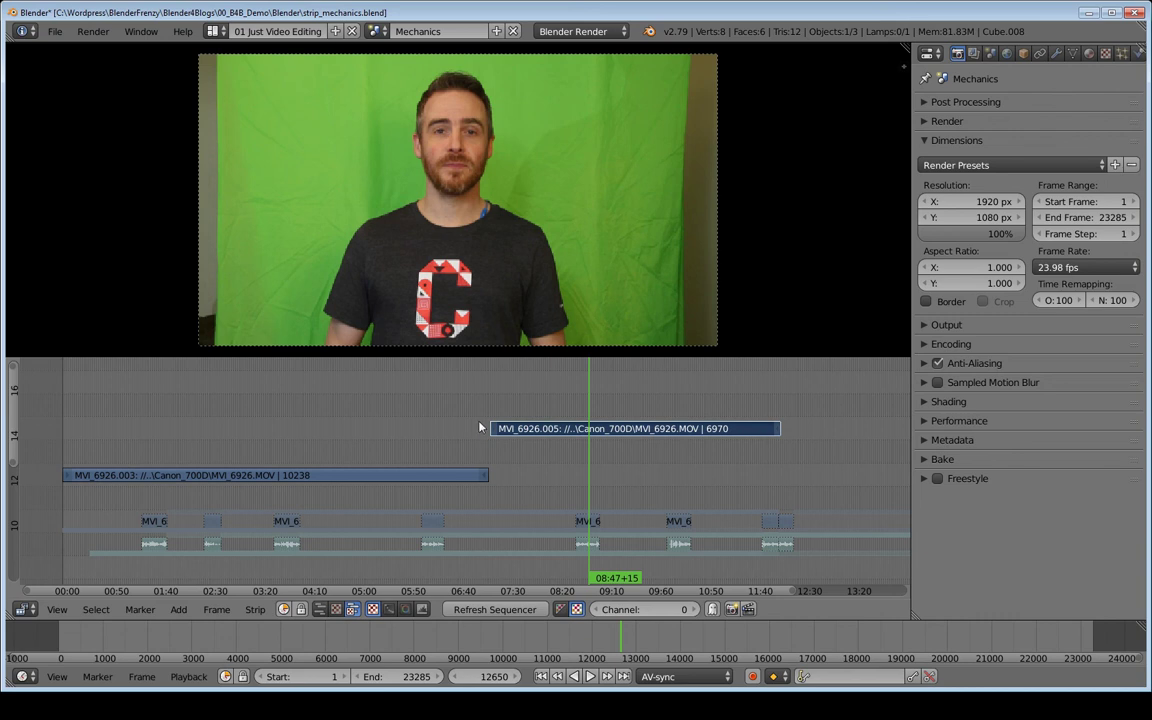
{"action": "left_click", "coordinate": [478, 427]}
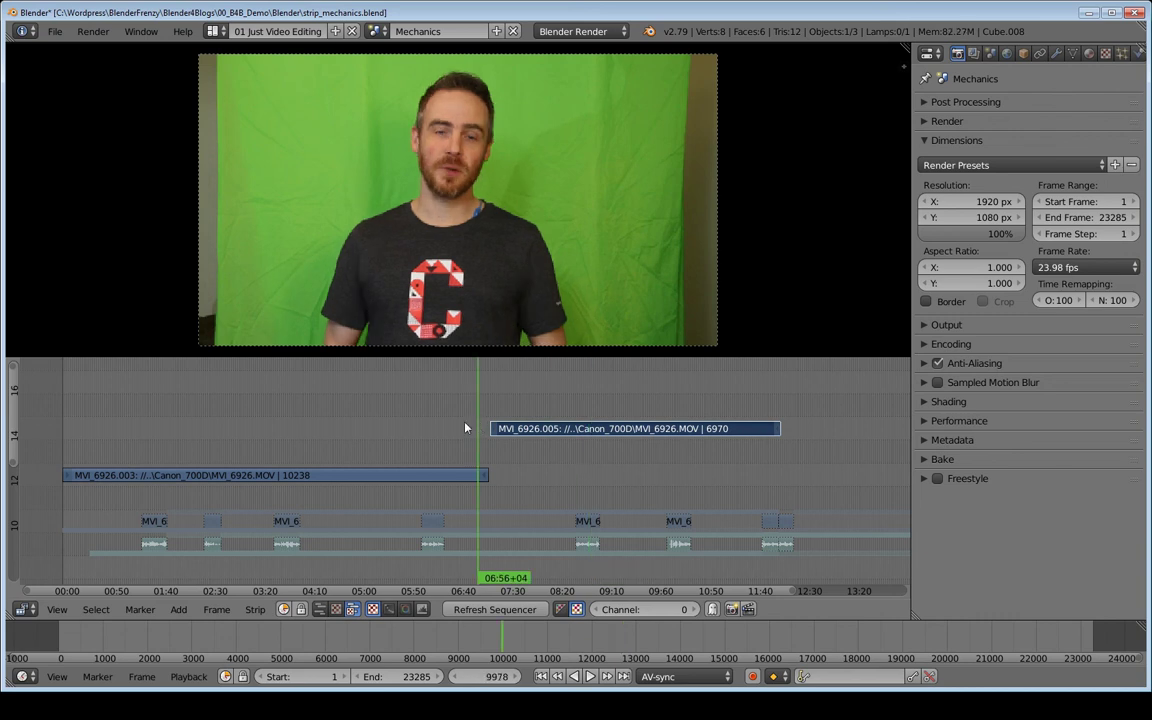
{"action": "key", "text": "ctrl+z"}
Select the first strip's end handle together with the whole second strip, and slide both 1536 frames later
{"action": "right_click", "coordinate": [486, 477]}
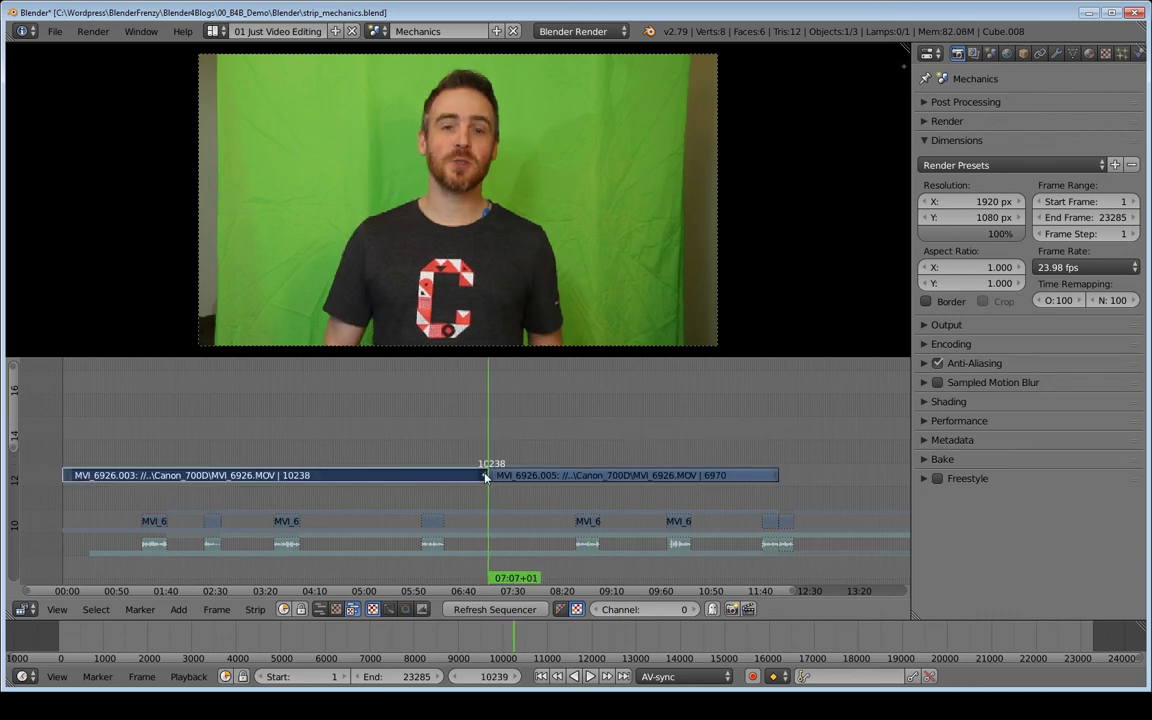
{"action": "middle_click_drag", "start_coordinate": [486, 477], "coordinate": [392, 426], "text": "ctrl"}
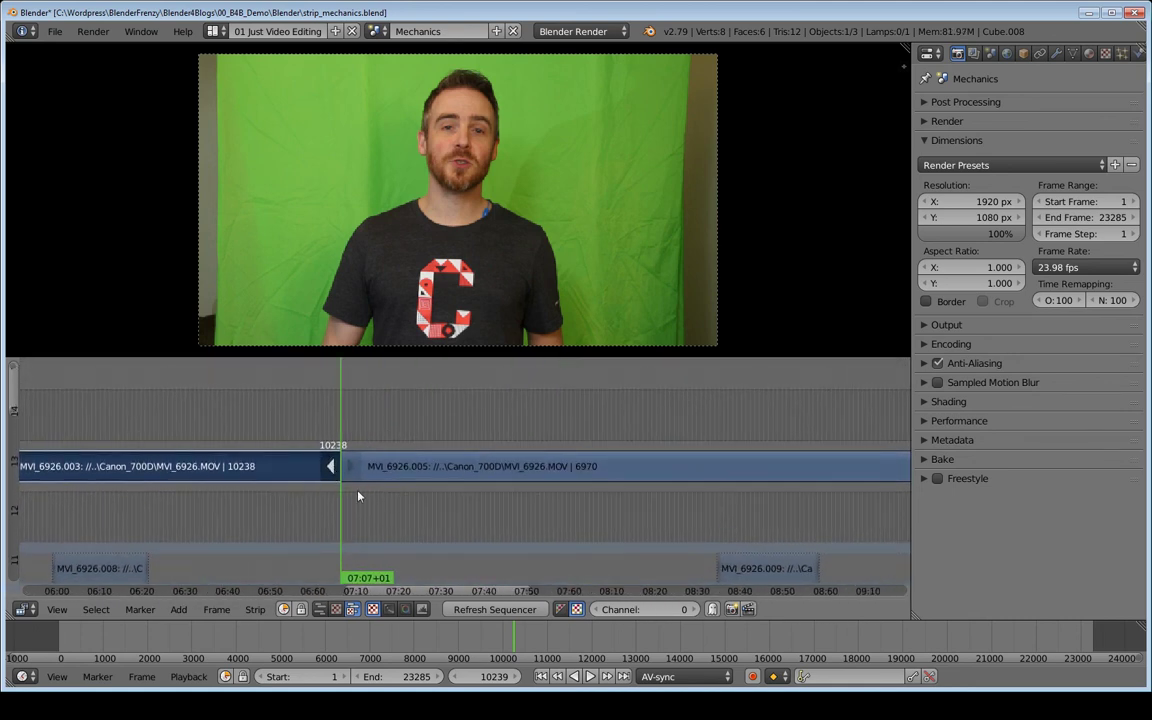
{"action": "right_click", "coordinate": [519, 468], "text": "shift"}
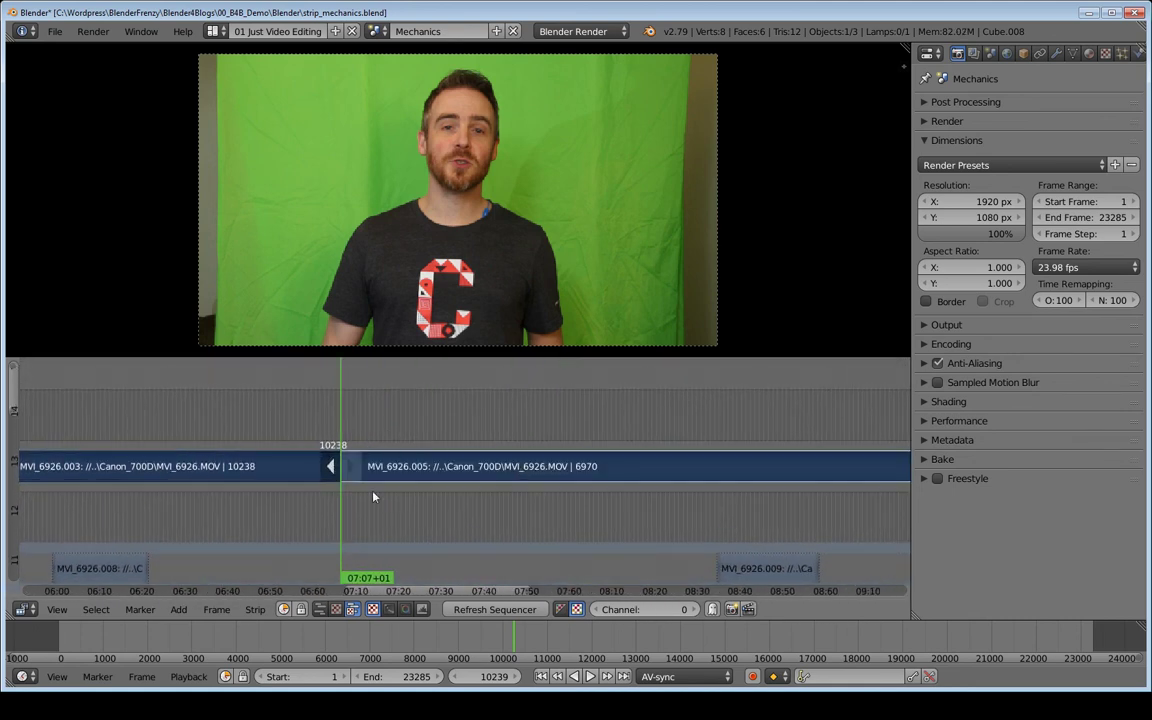
{"action": "key", "text": "Home"}
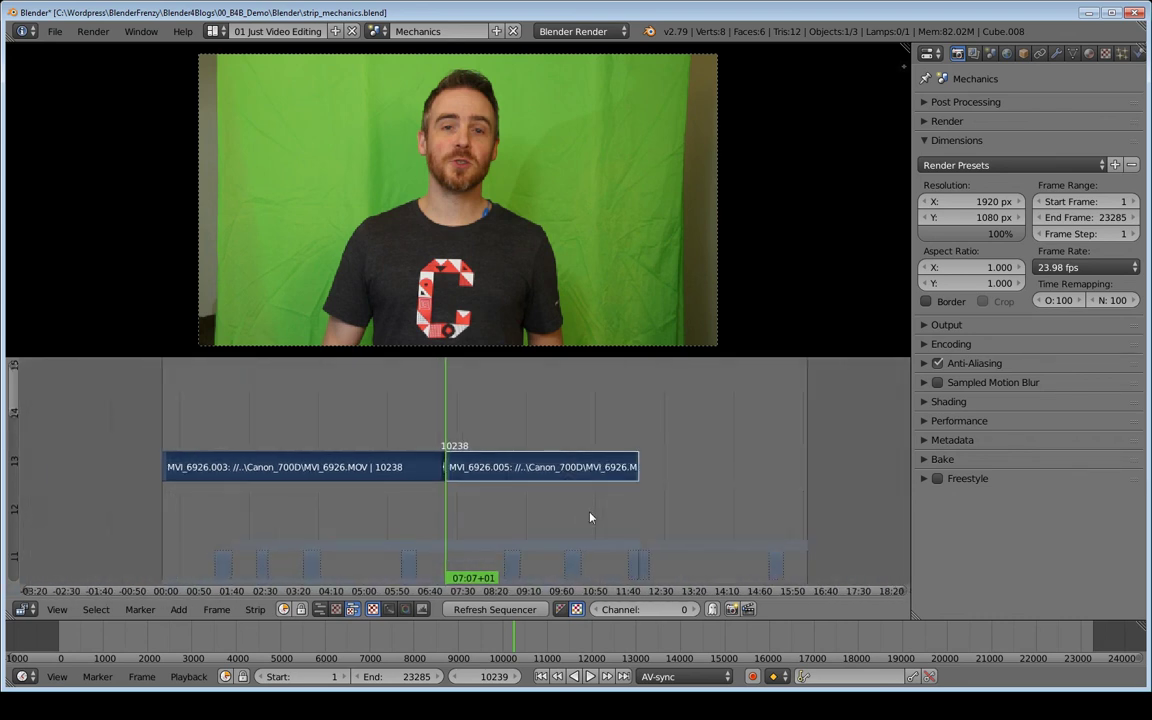
{"action": "key", "text": "g"}
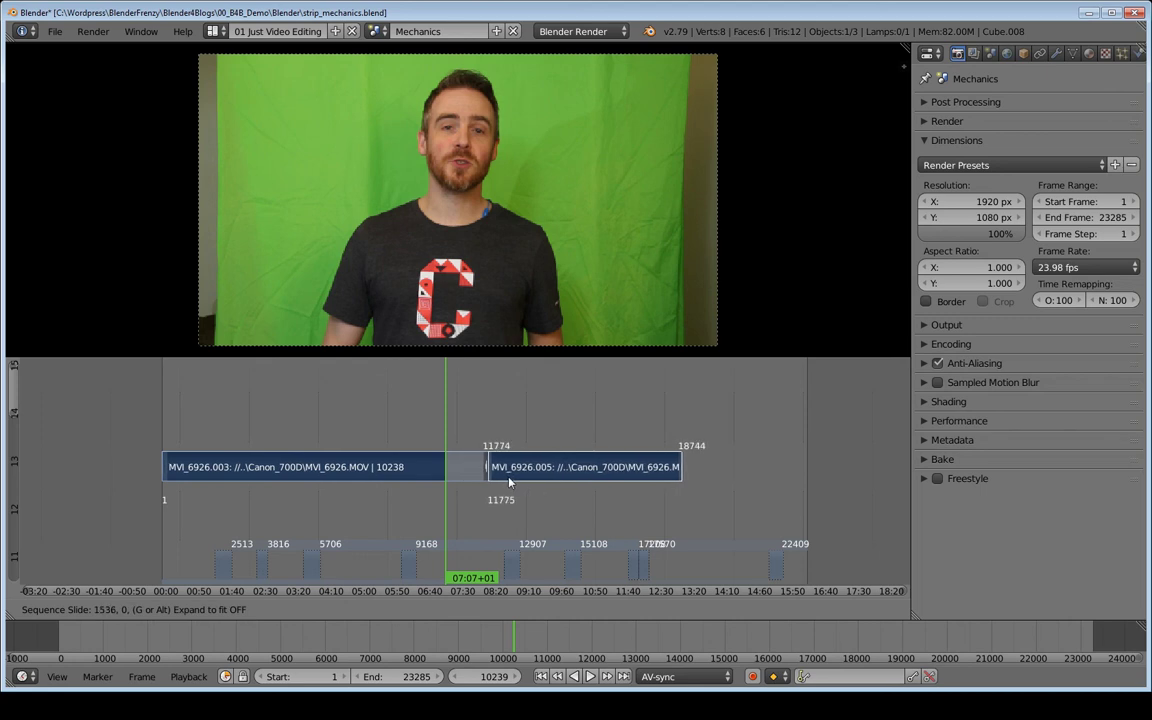
{"action": "left_click", "coordinate": [466, 474]}
{"action": "key", "text": "g"}
{"action": "left_click", "coordinate": [508, 478]}
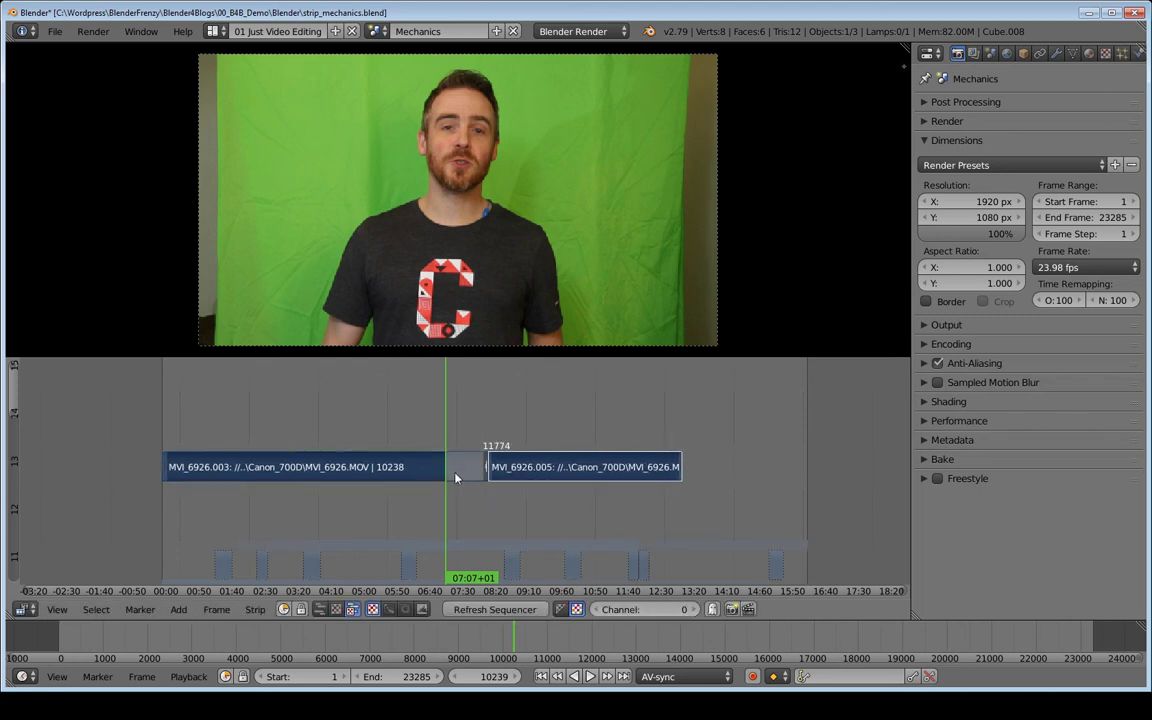
Play and scrub the footage near the end of the first channel 13 strip, around frame 9900
{"action": "key", "text": "alt+shift+a"}
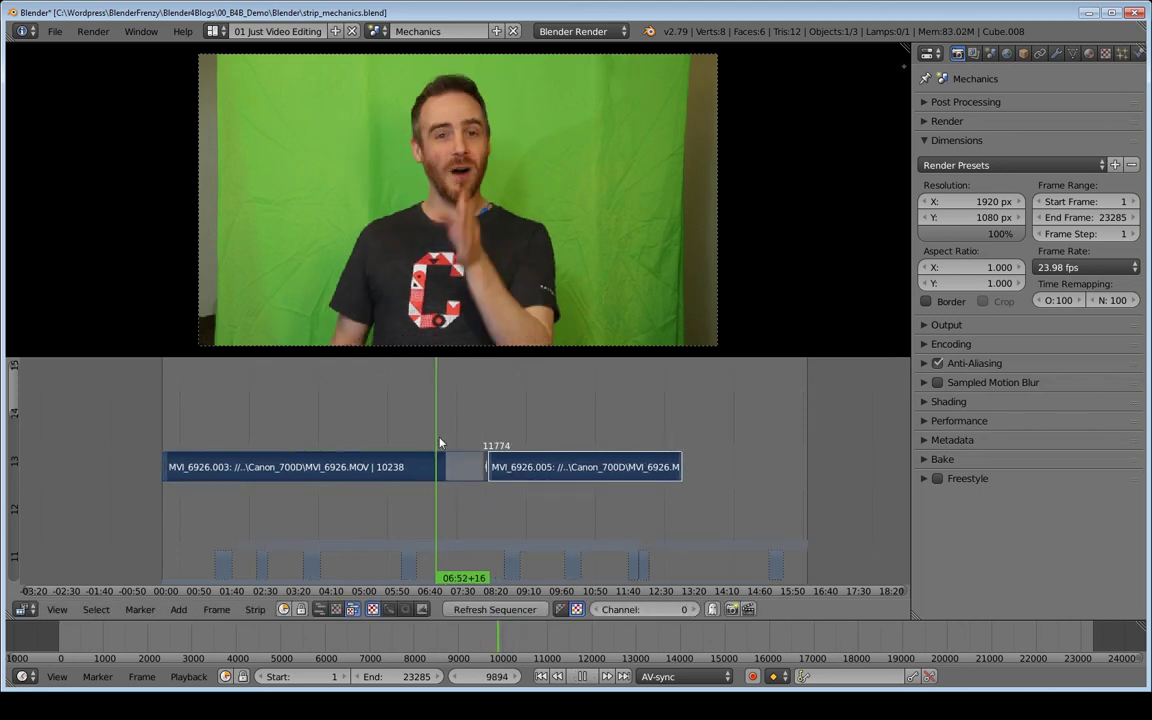
{"action": "left_click_drag", "start_coordinate": [445, 444], "coordinate": [520, 434]}
{"action": "left_click", "coordinate": [440, 443]}
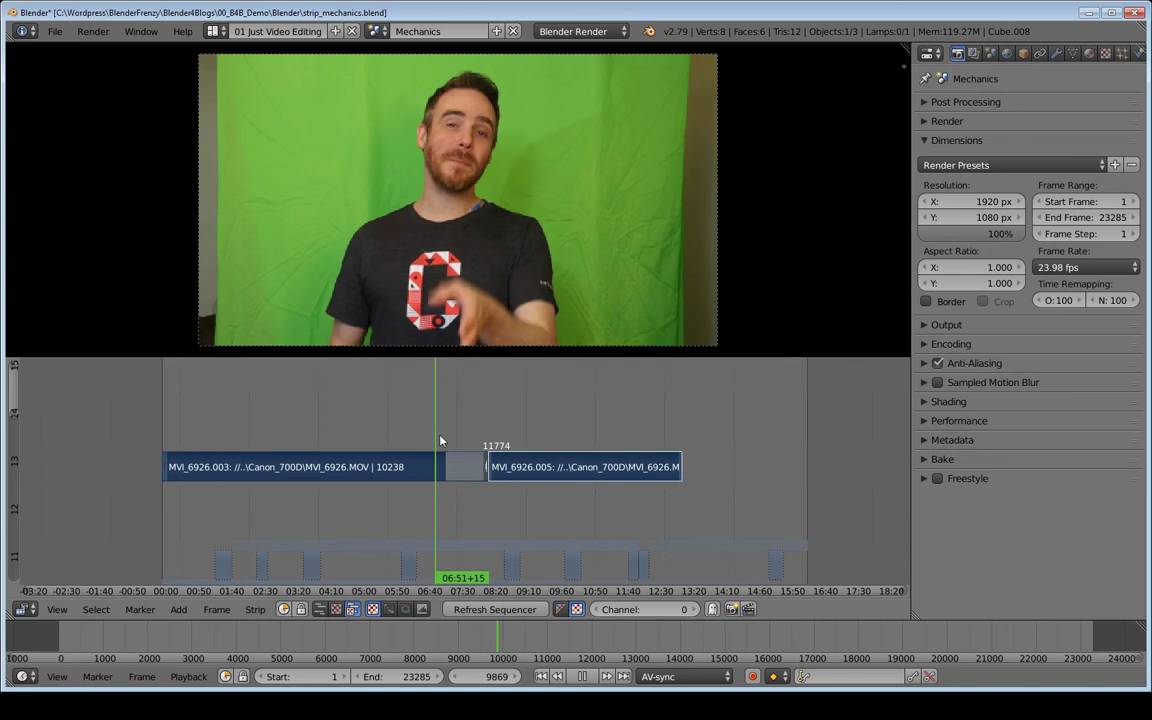
{"action": "left_click_drag", "start_coordinate": [447, 444], "coordinate": [439, 441]}
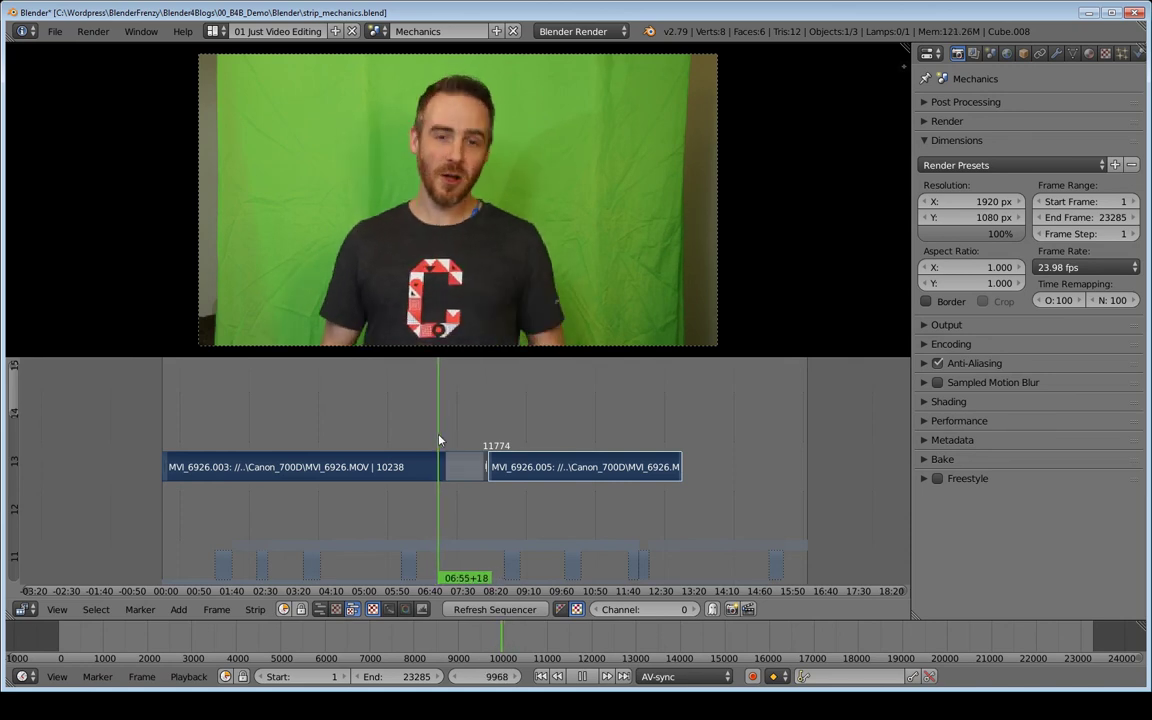
Slide the selected end handle and the second strip back together to frame 10709, and further back to frame 10356
{"action": "right_click_drag", "start_coordinate": [528, 471], "coordinate": [499, 476]}
{"action": "key", "text": "alt+a"}
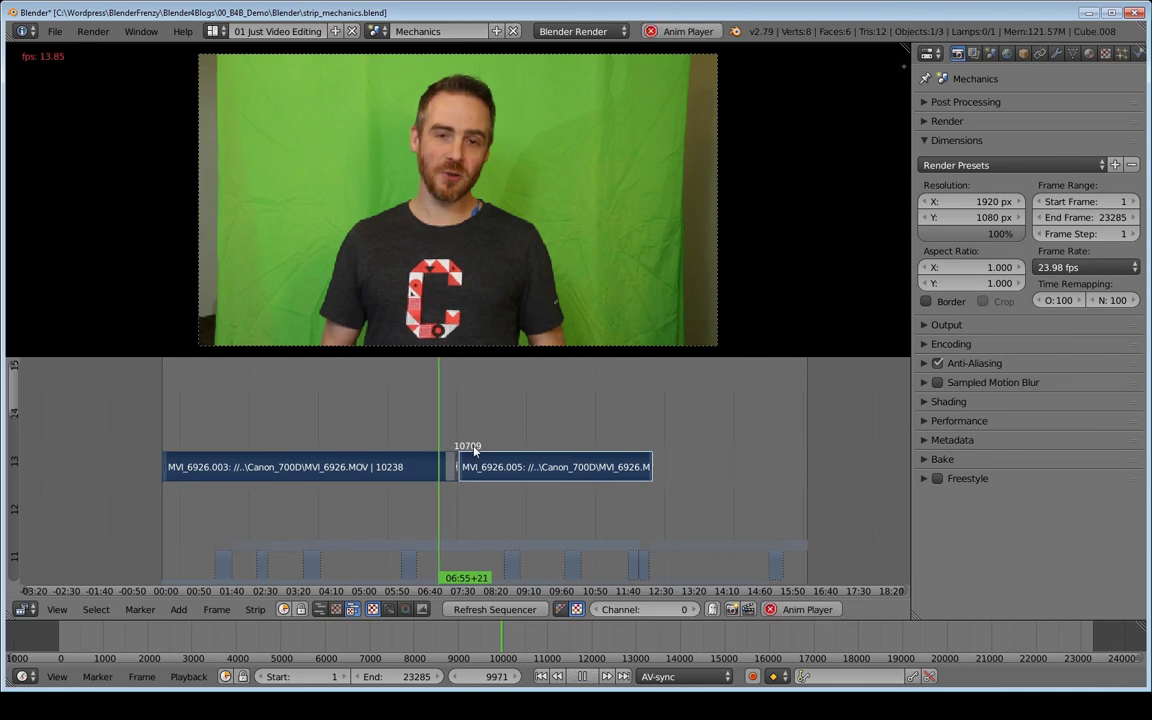
{"action": "key", "text": "alt+a"}
{"action": "scroll", "coordinate": [460, 452], "scroll_direction": "up", "scroll_amount": 5}
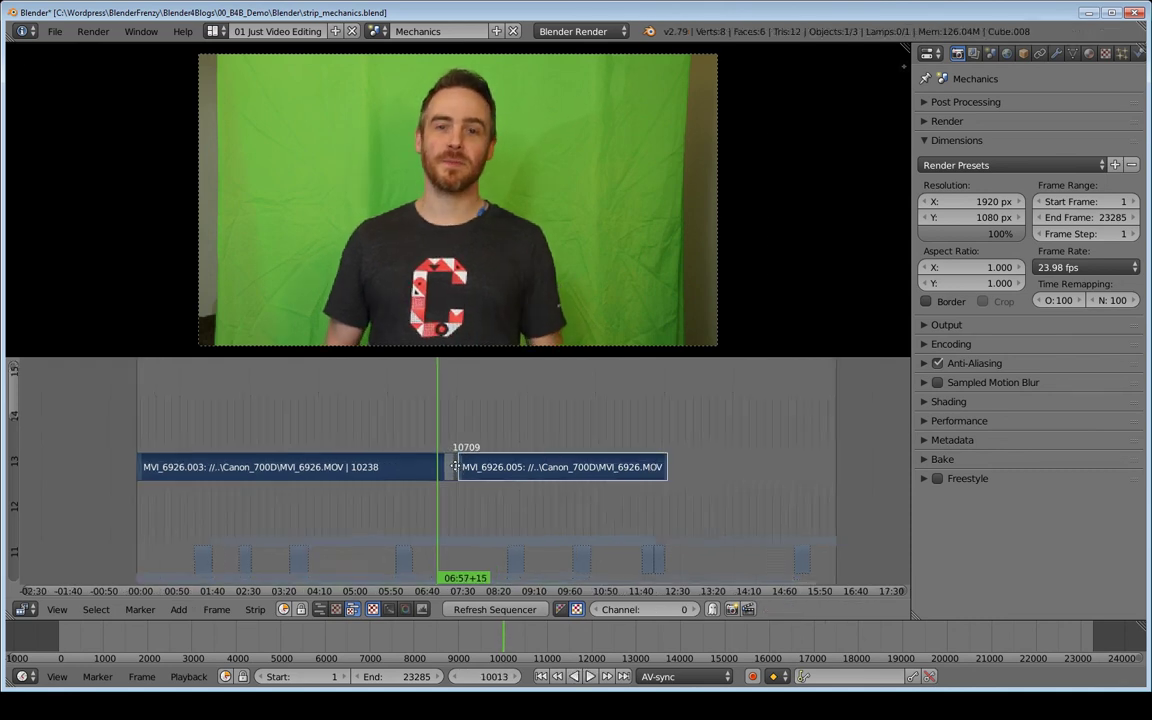
{"action": "scroll", "coordinate": [503, 451], "scroll_direction": "up", "scroll_amount": 6}
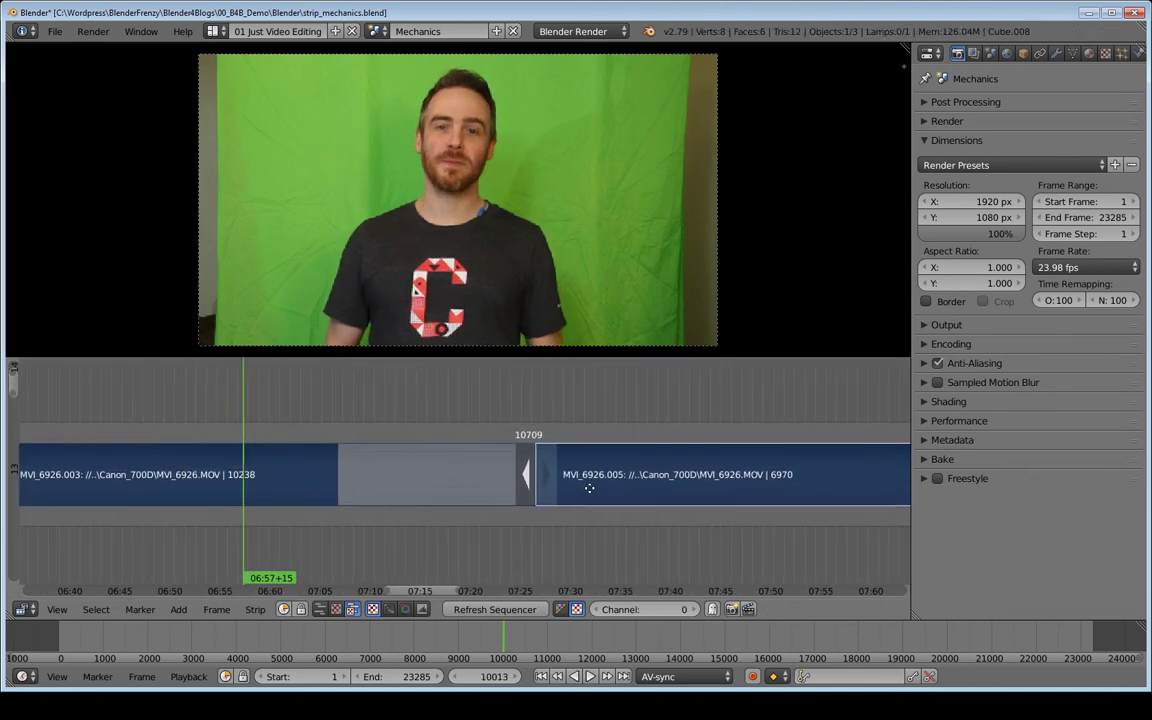
{"action": "right_click_drag", "start_coordinate": [586, 491], "coordinate": [410, 478]}
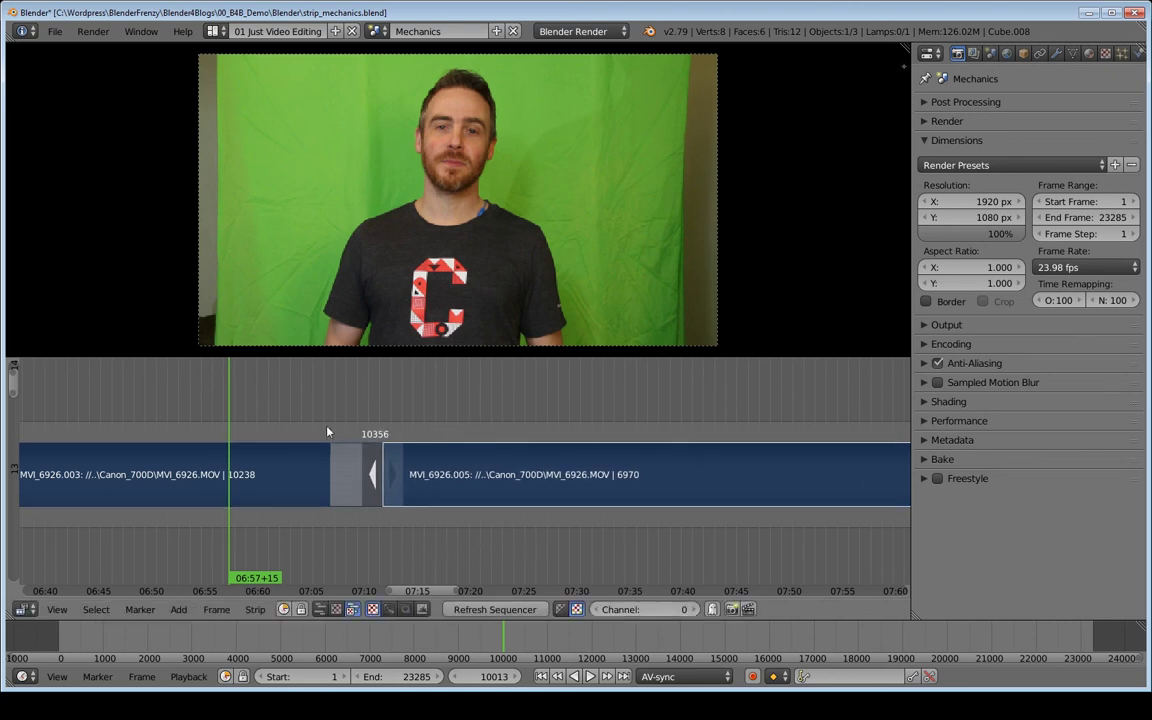
Play back the transition between the two channel 13 strips
{"action": "left_click", "coordinate": [316, 418]}
{"action": "key", "text": "alt+a"}
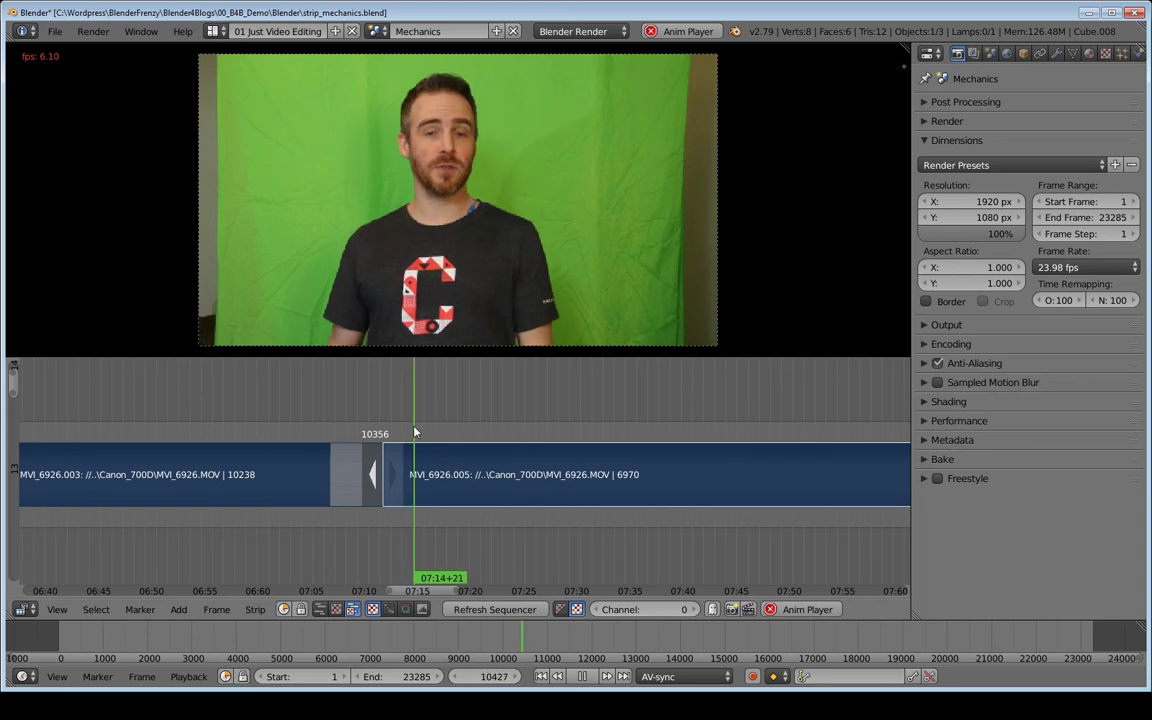
{"action": "key", "text": "alt+a"}
Delete both selected channel 13 strips, and unmute the remaining video and audio strips
{"action": "key", "text": "Home"}
{"action": "key", "text": "x"}
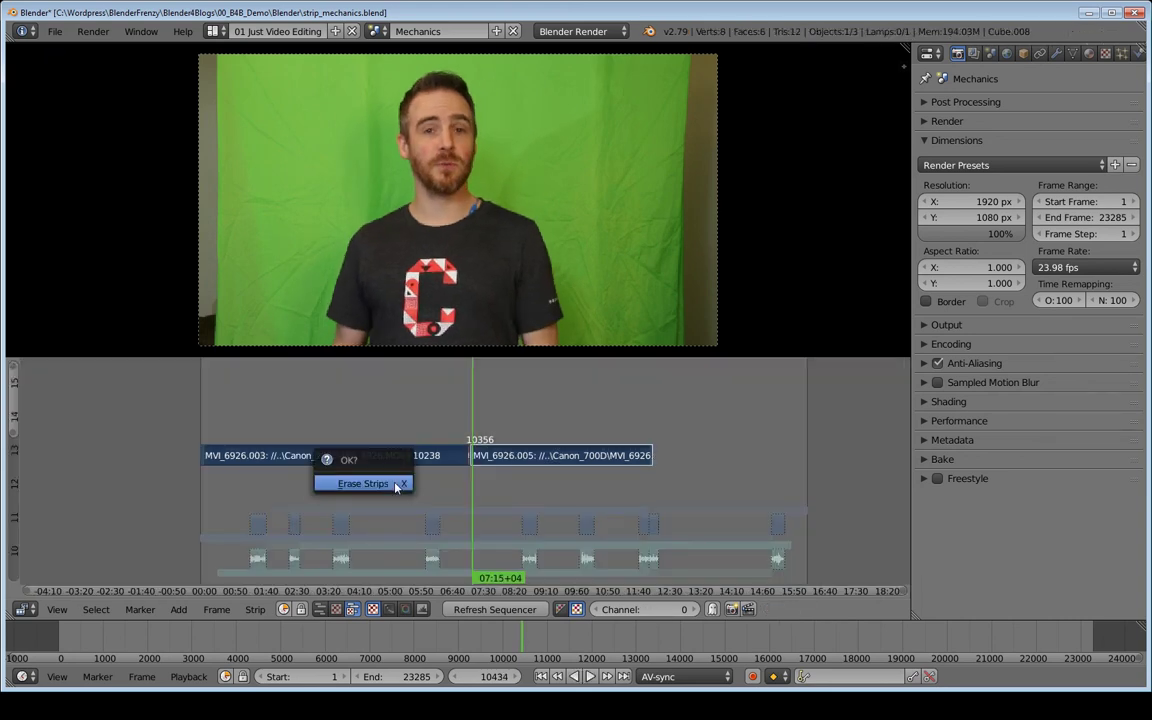
{"action": "left_click", "coordinate": [360, 480]}
{"action": "key", "text": "alt+h"}
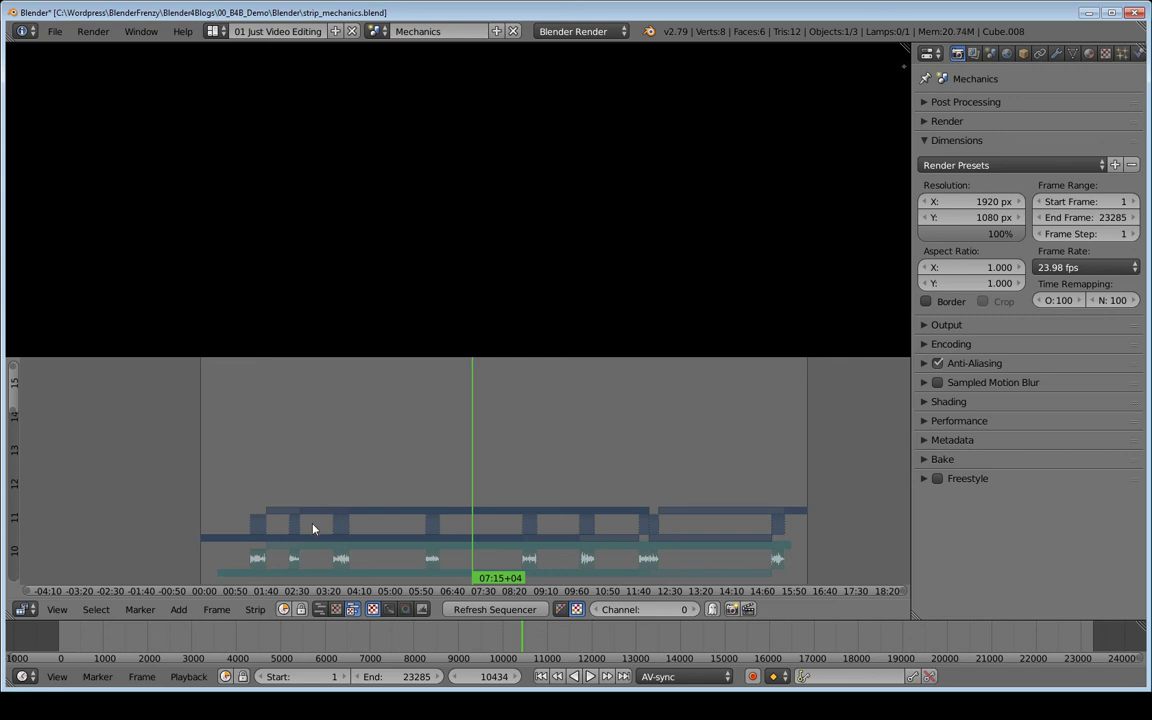
Select the first six short video strips in channel 11 one by one to examine their hidden offsets
{"action": "middle_click_drag", "start_coordinate": [357, 504], "coordinate": [378, 441]}
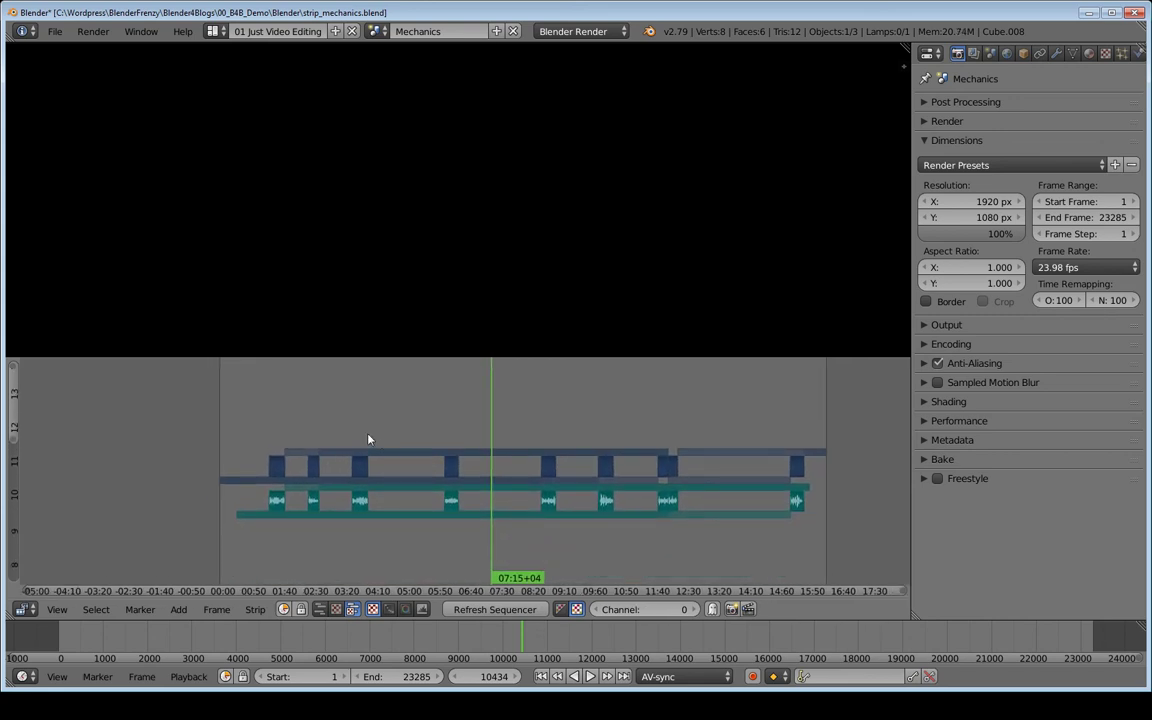
{"action": "right_click", "coordinate": [278, 468]}
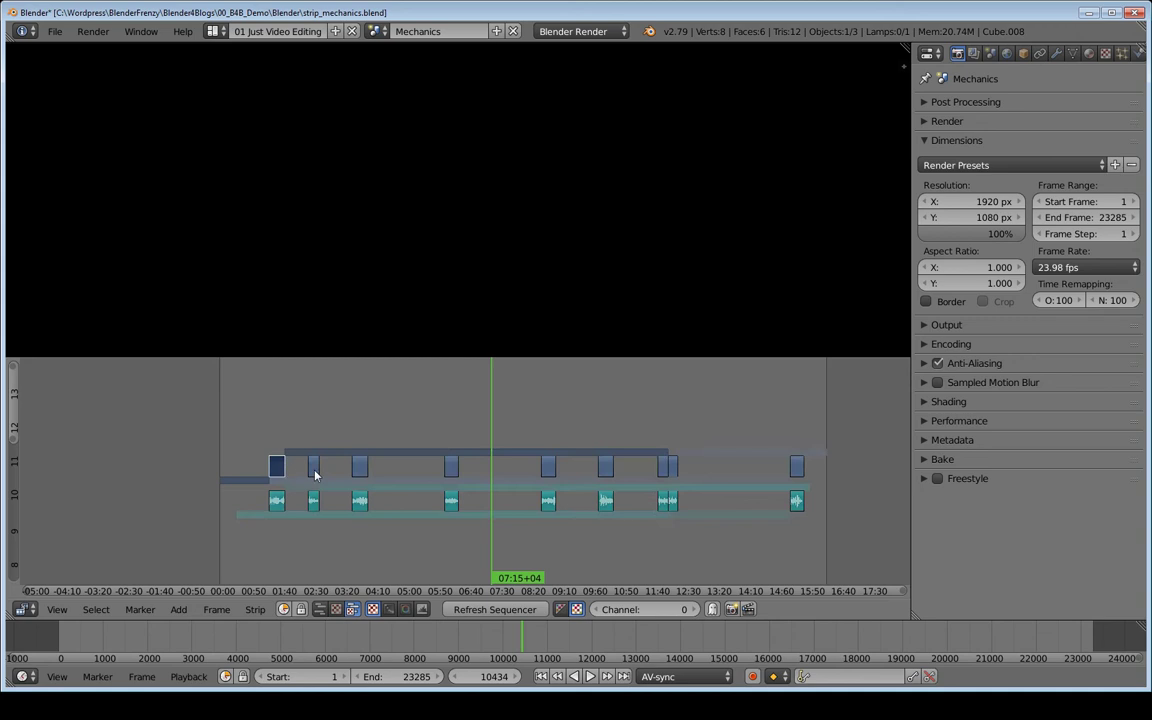
{"action": "right_click", "coordinate": [314, 468]}
{"action": "right_click", "coordinate": [359, 468]}
{"action": "right_click", "coordinate": [451, 466]}
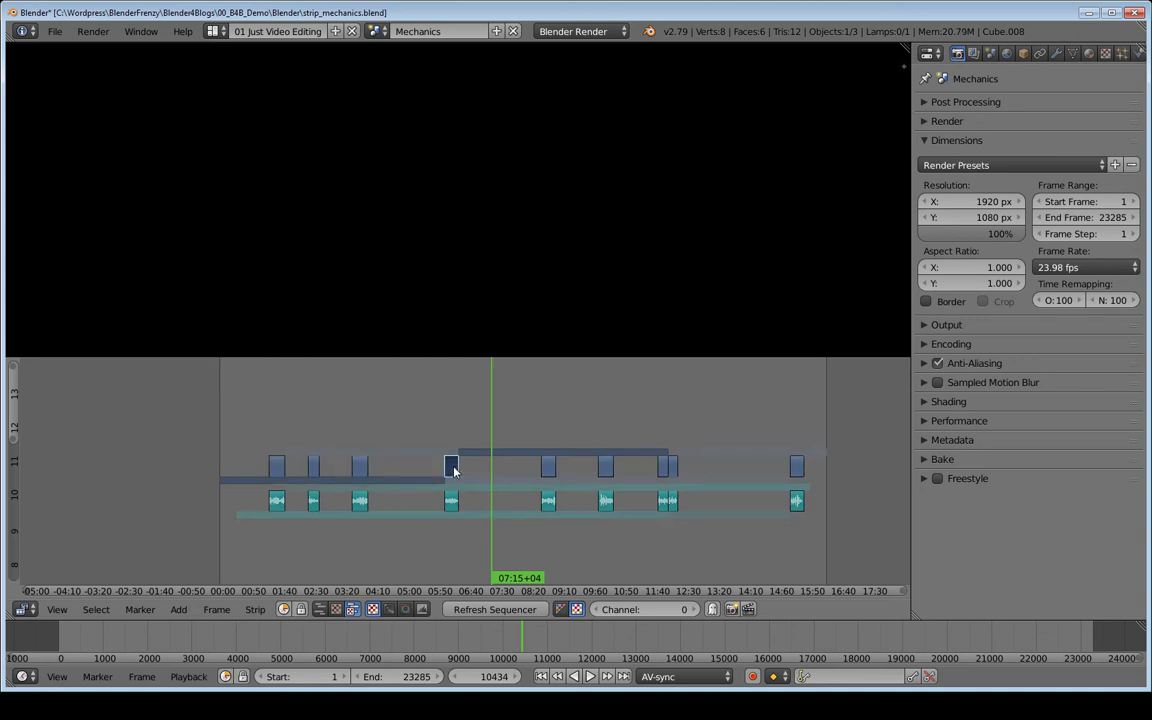
{"action": "right_click", "coordinate": [548, 466]}
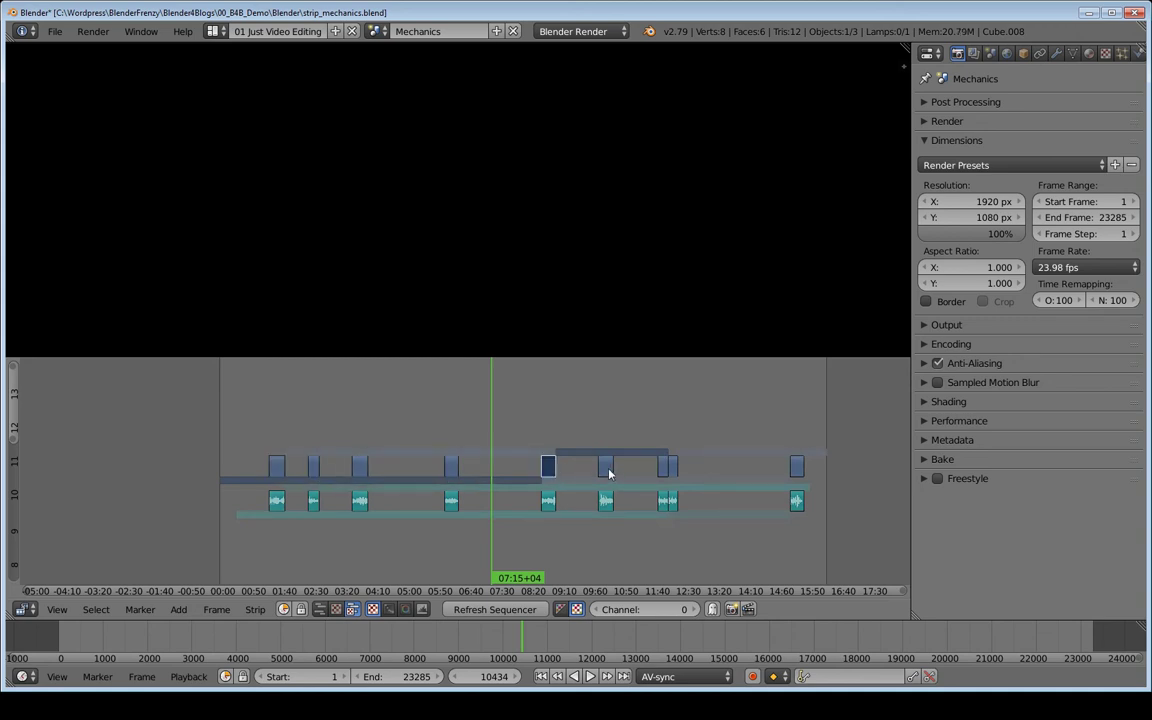
{"action": "right_click", "coordinate": [606, 468]}
Move the third channel 11 video strip straight up to channel 12, and the fourth straight up to channel 13
{"action": "right_click", "coordinate": [359, 467]}
{"action": "key", "text": "g"}
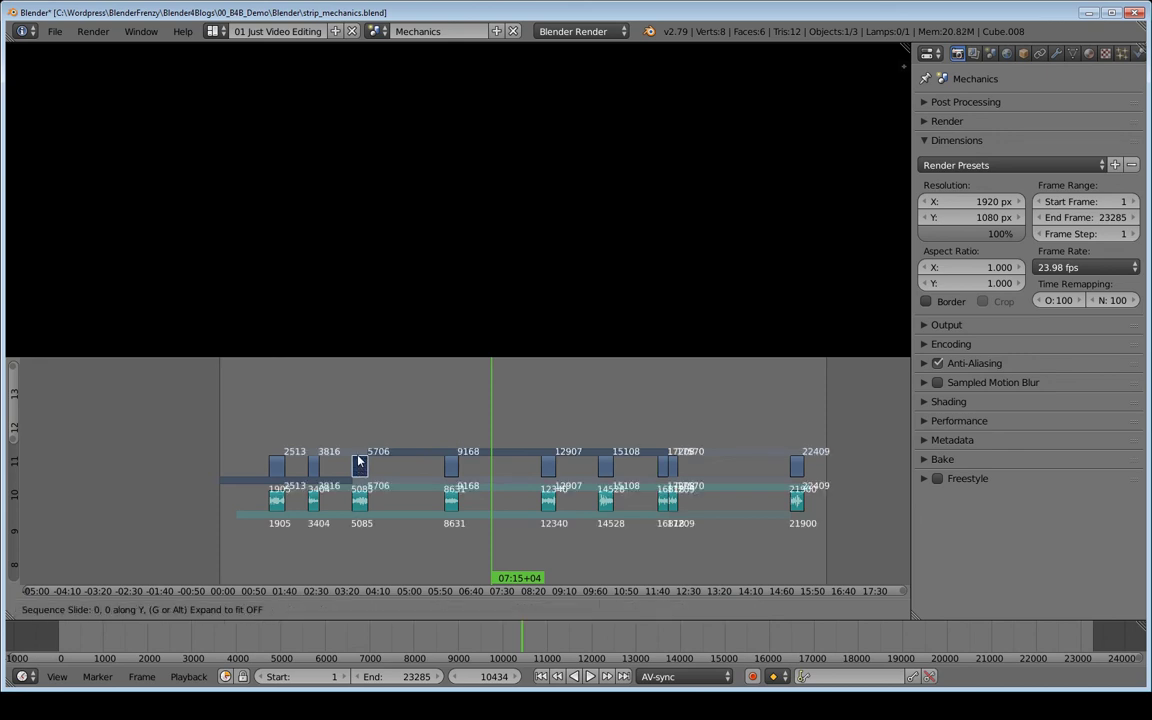
{"action": "left_click", "coordinate": [360, 430]}
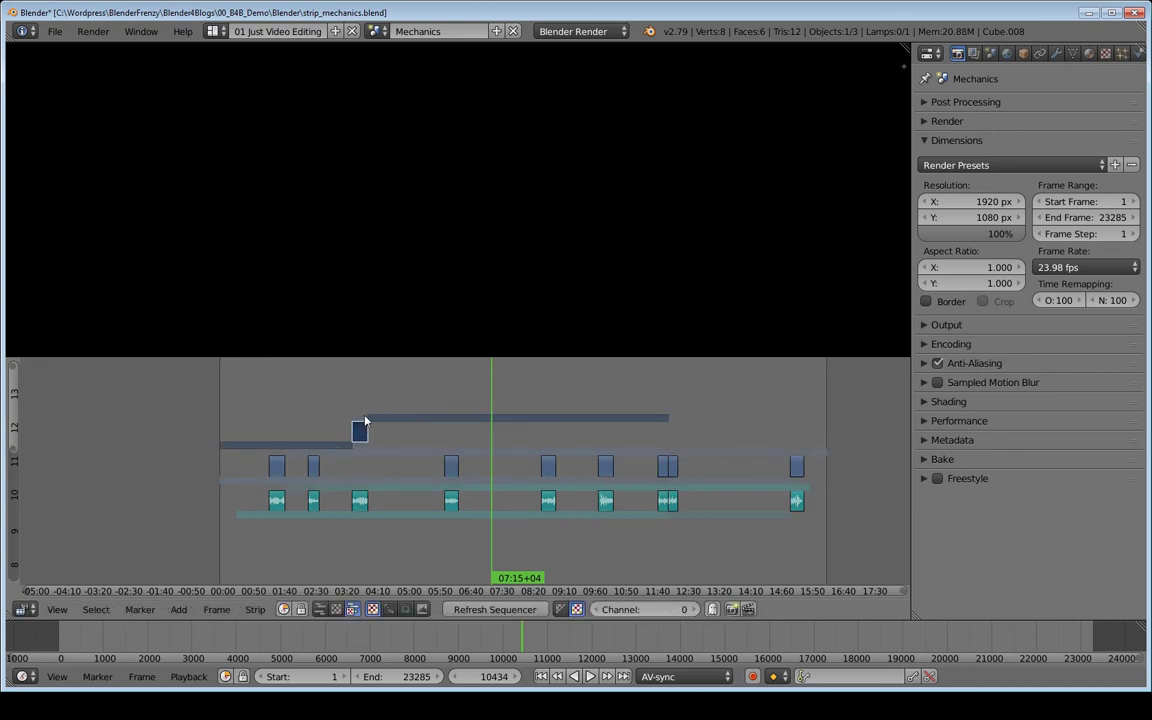
{"action": "right_click", "coordinate": [451, 470]}
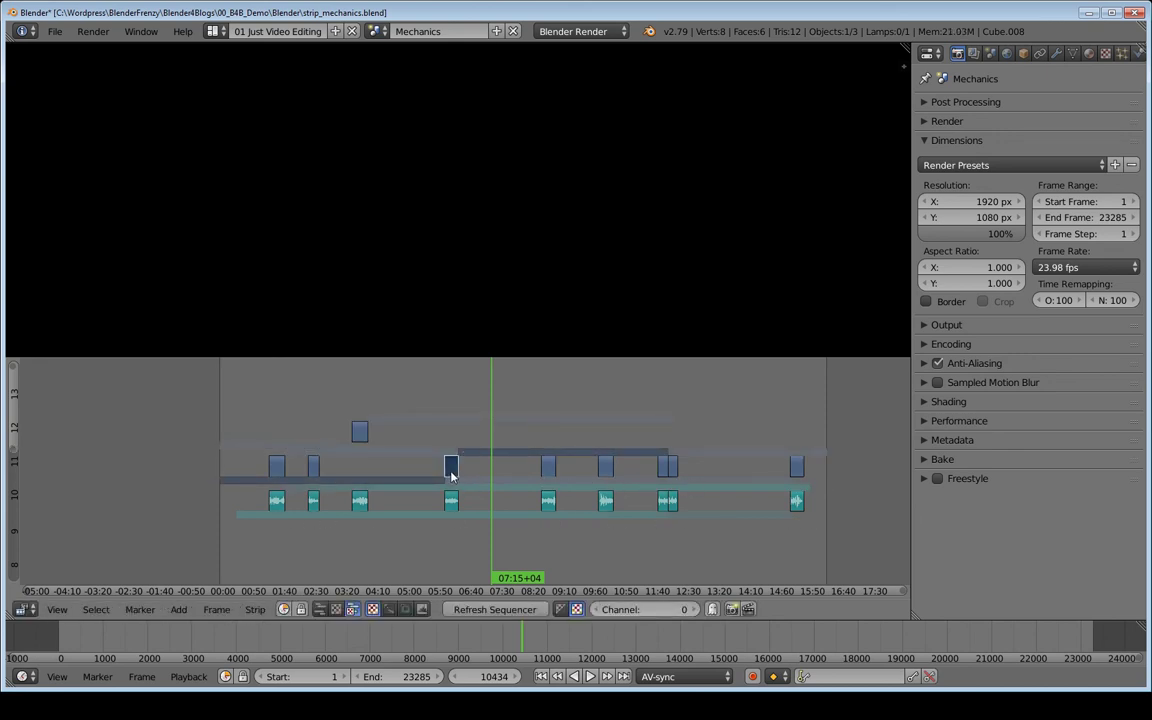
{"action": "key", "text": "g"}
{"action": "left_click", "coordinate": [447, 405]}
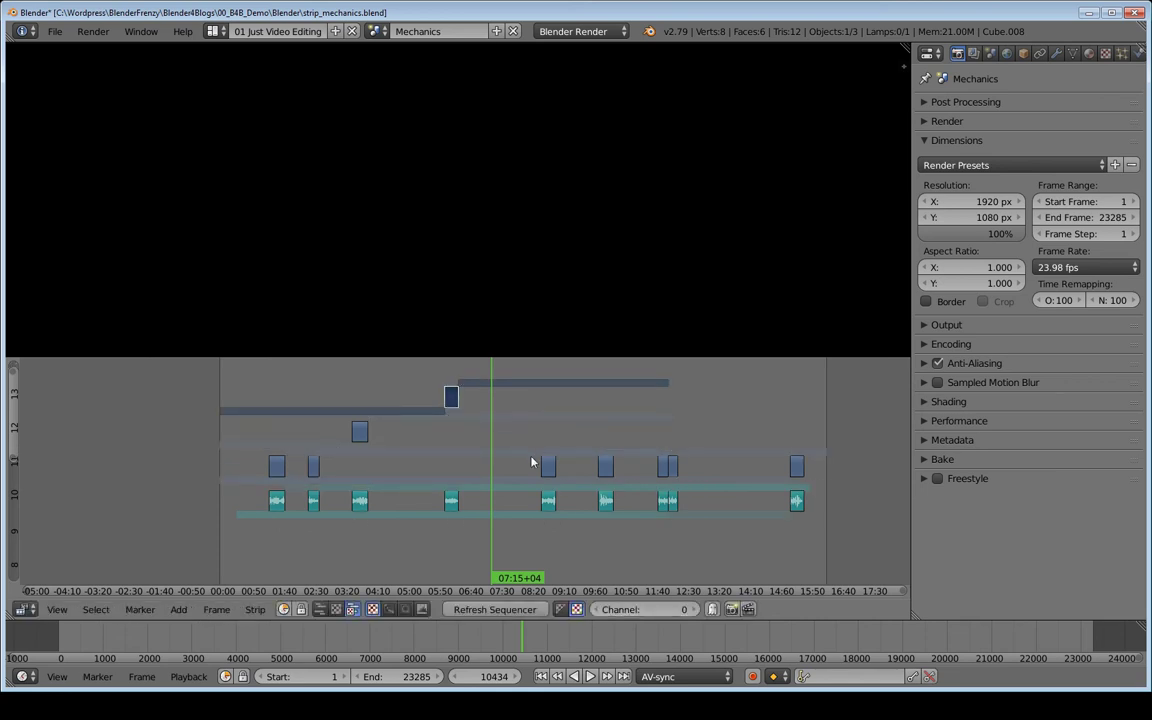
Select the second, third and fourth video strips together to compare their offsets, and preview the footage at frames 5481 and 8902
{"action": "right_click", "coordinate": [360, 432]}
{"action": "right_click", "coordinate": [449, 399]}
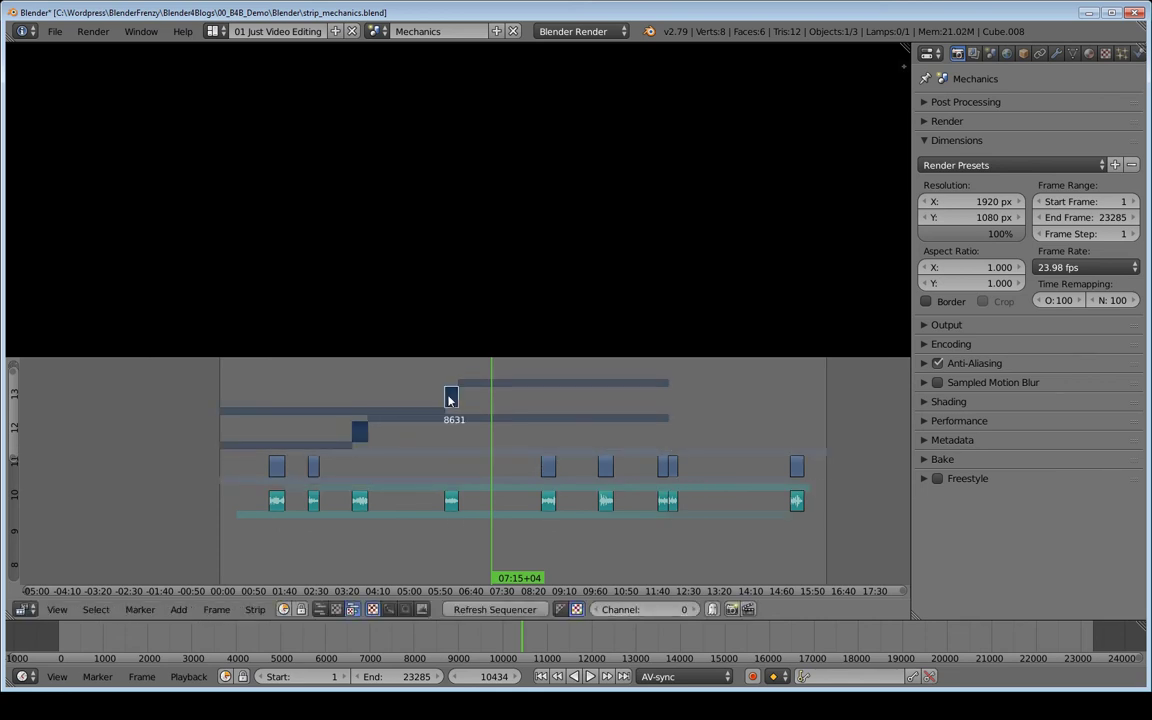
{"action": "right_click", "coordinate": [312, 466]}
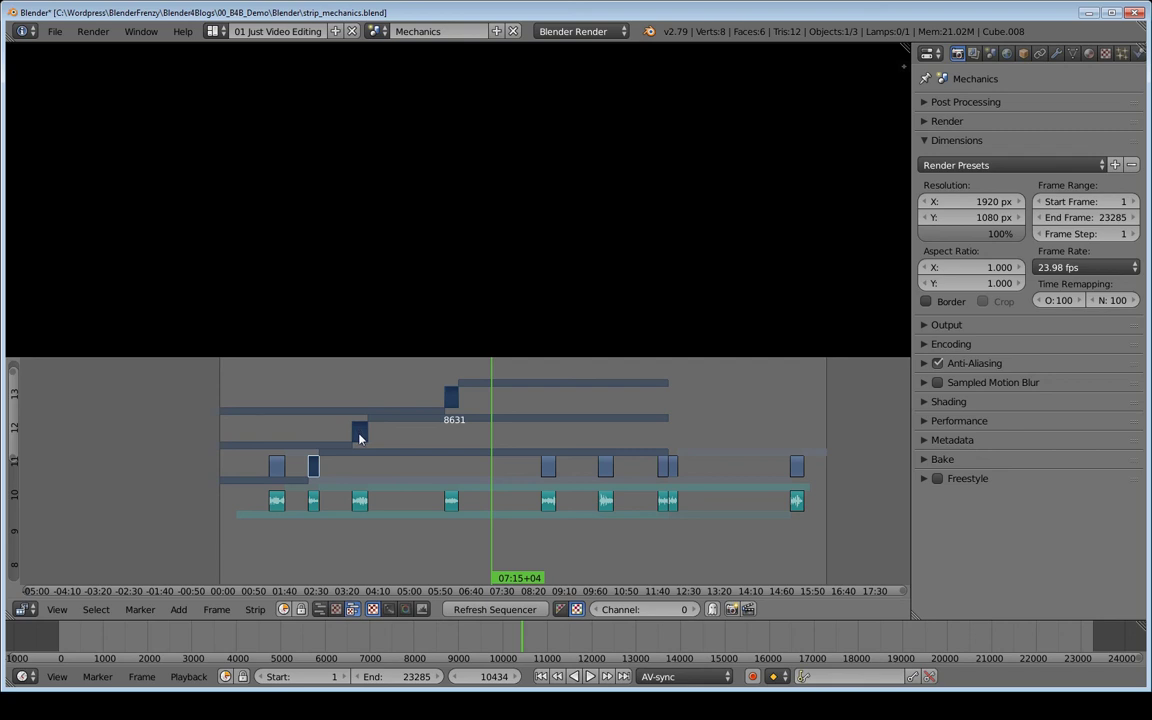
{"action": "left_click", "coordinate": [362, 388]}
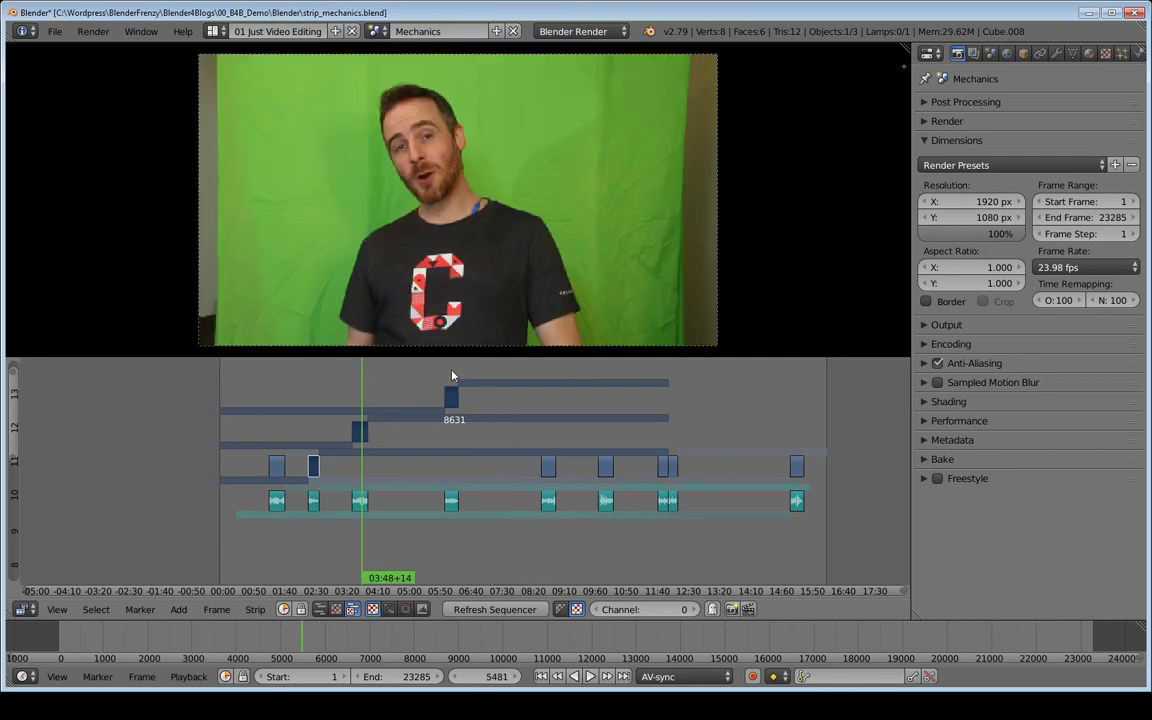
{"action": "left_click", "coordinate": [452, 376]}
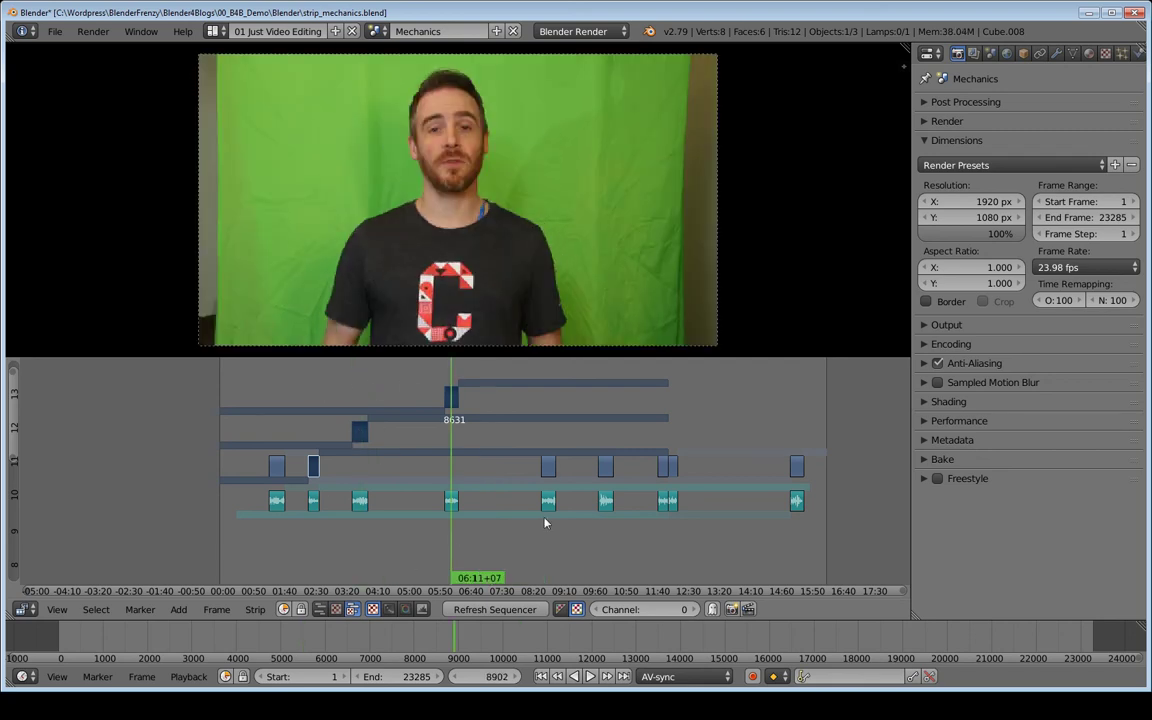